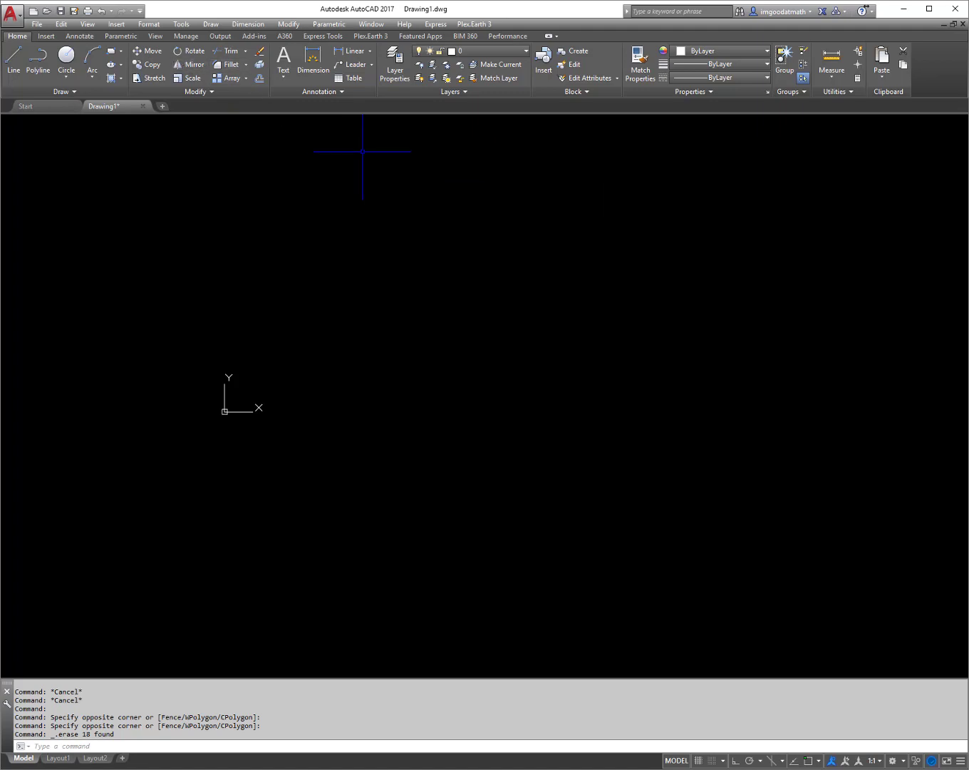
- Draw a 10 by 7.5 rectangle from a corner near the origin using the Dimensions option
left_click(112, 53)
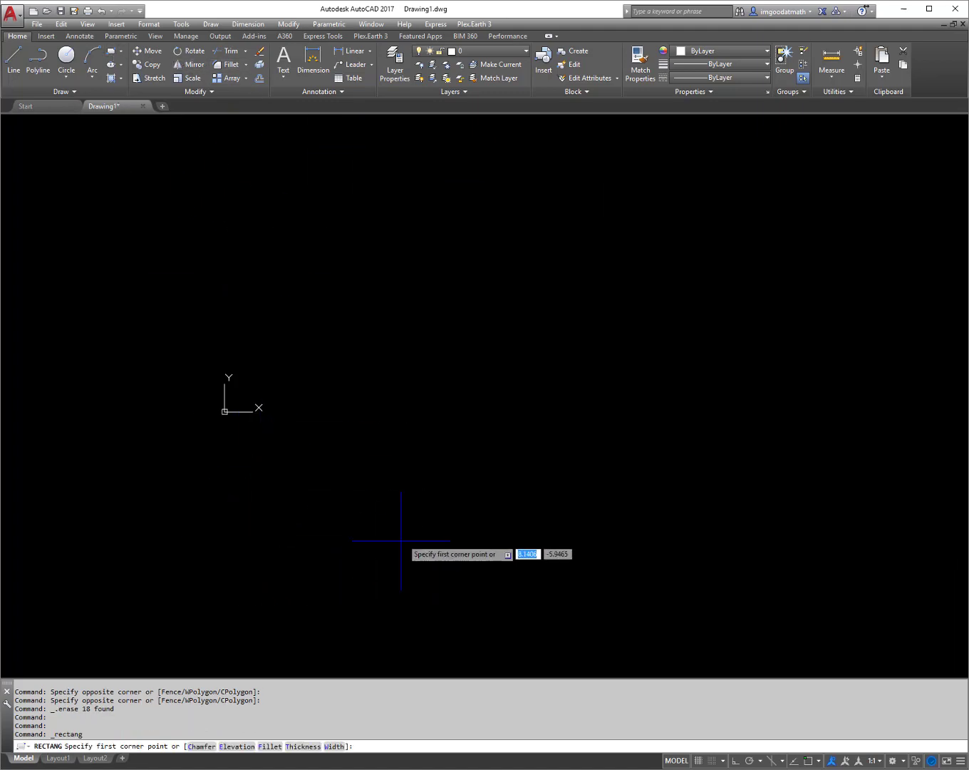
middle_click_drag(329, 426, 273, 580)
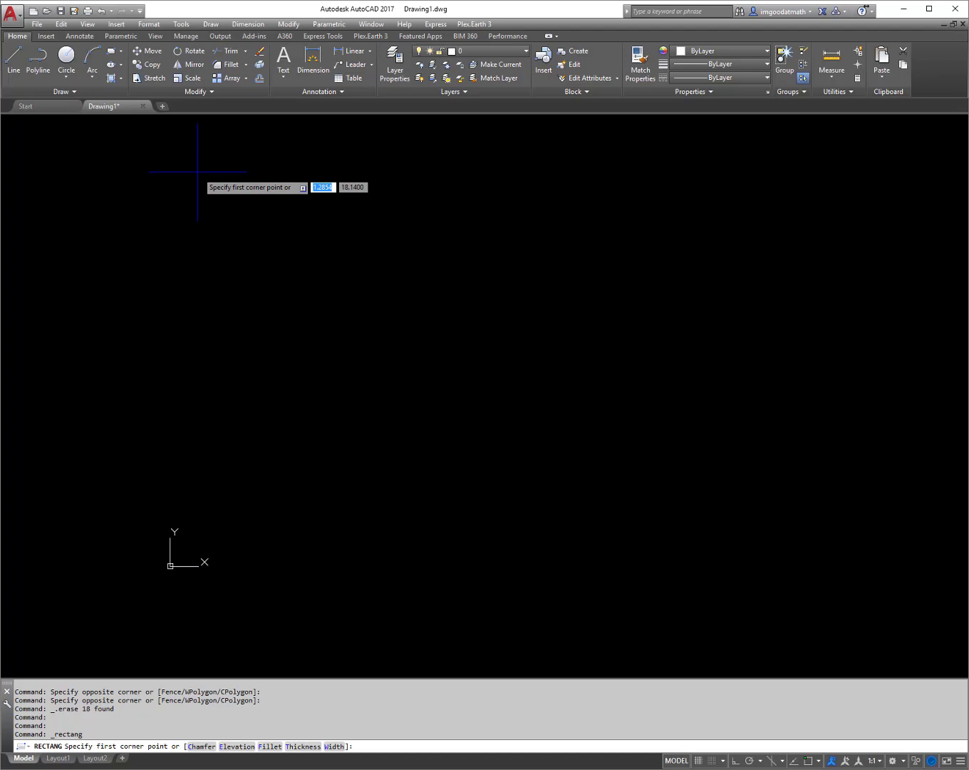
left_click(114, 57)
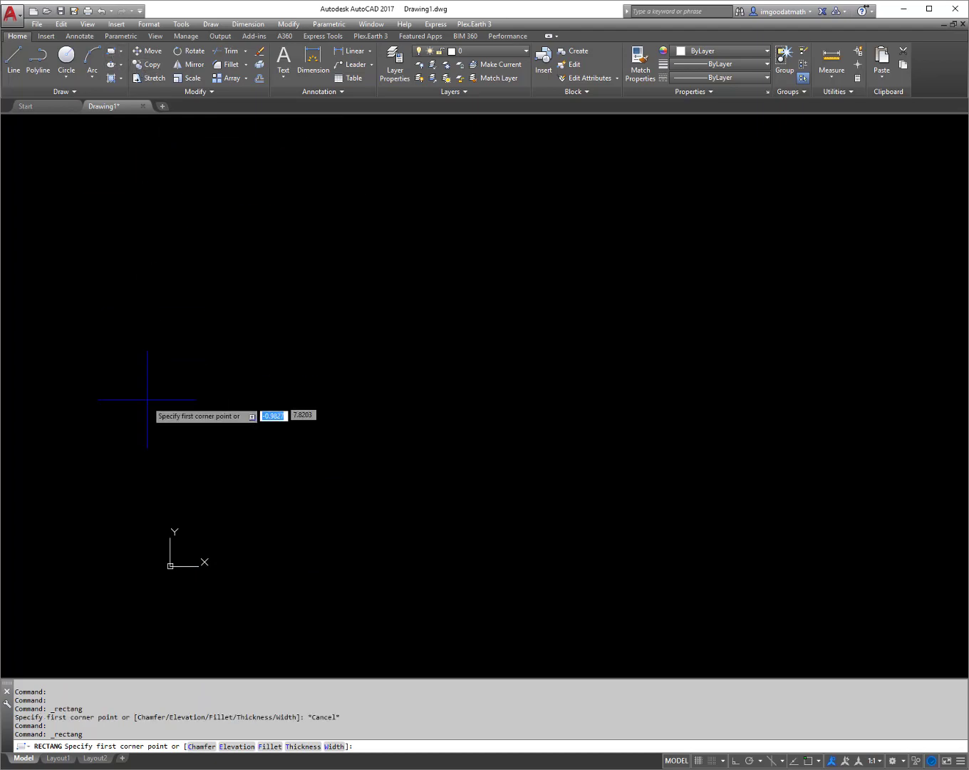
left_click(218, 539)
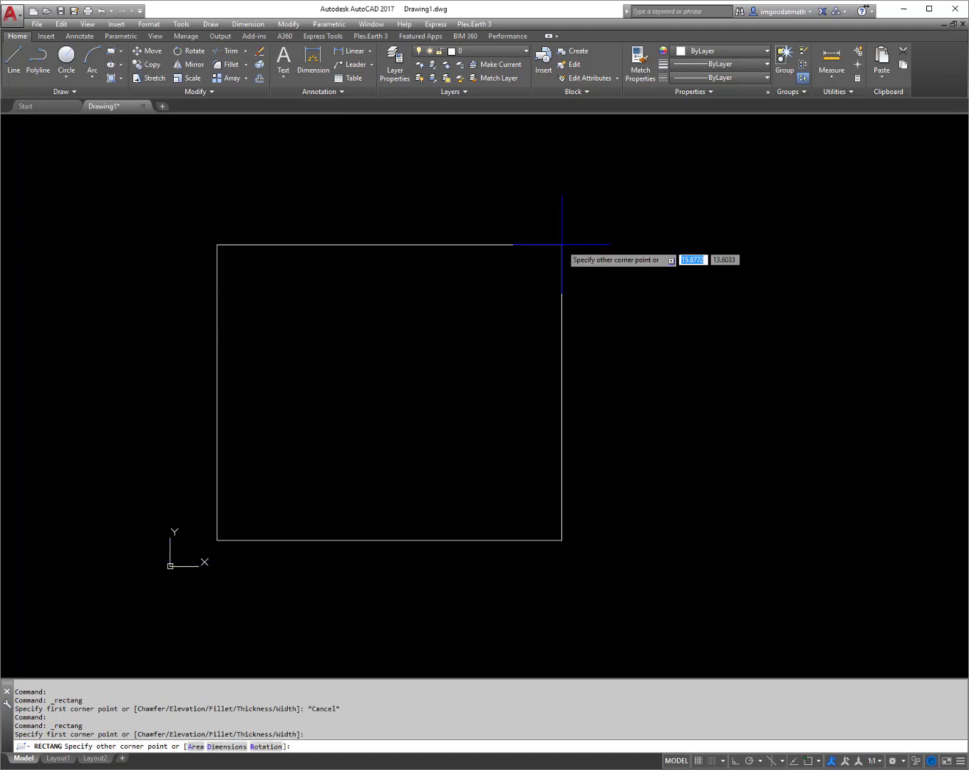
type("D")
key("Return")
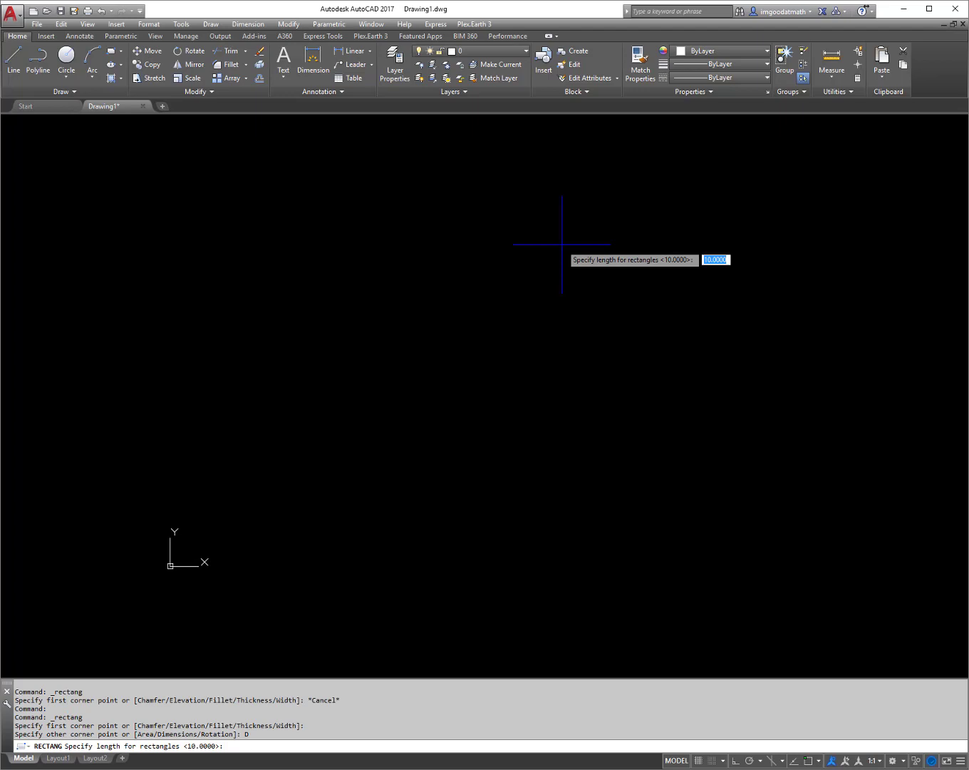
type("10")
key("Return")
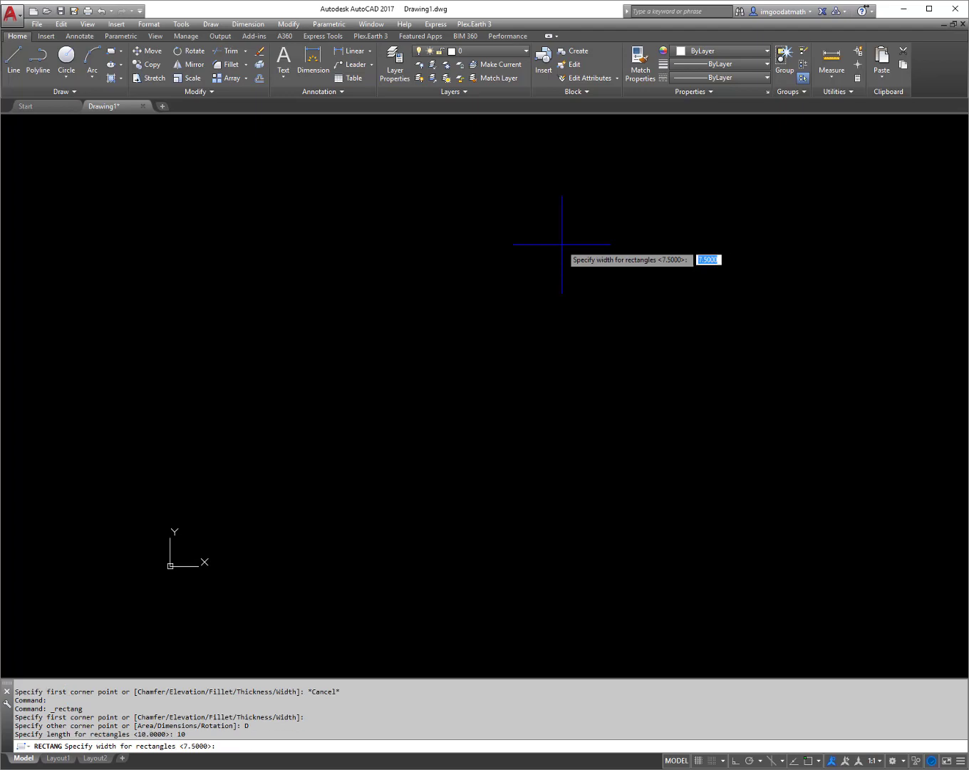
type("7.5")
key("Return")
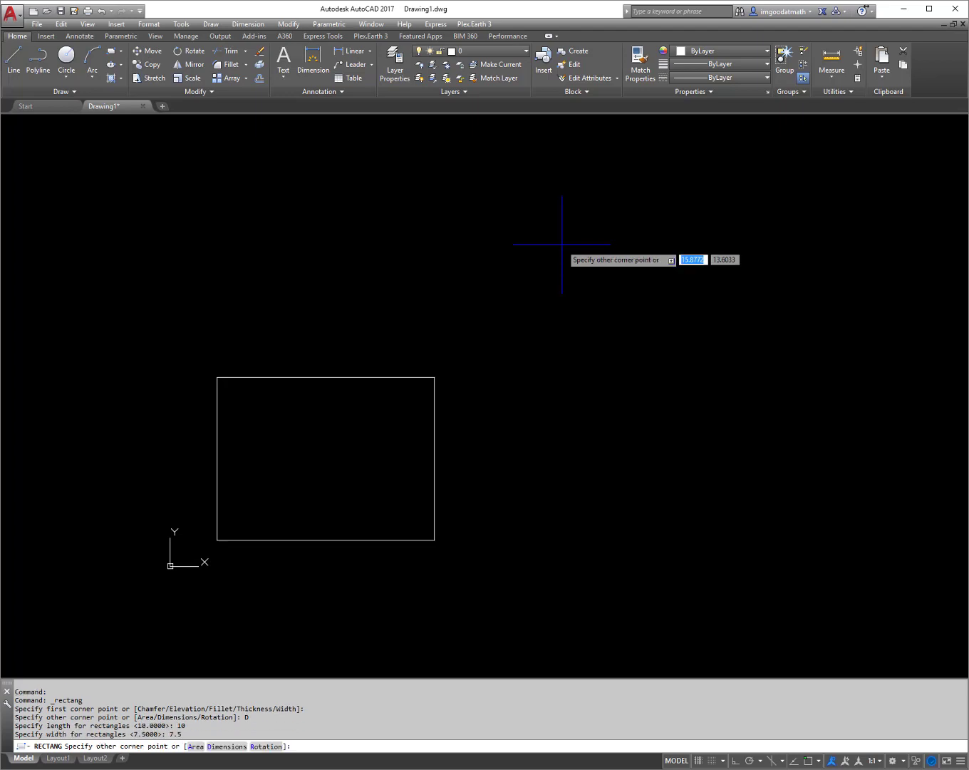
scroll(263, 470, "up", 2)
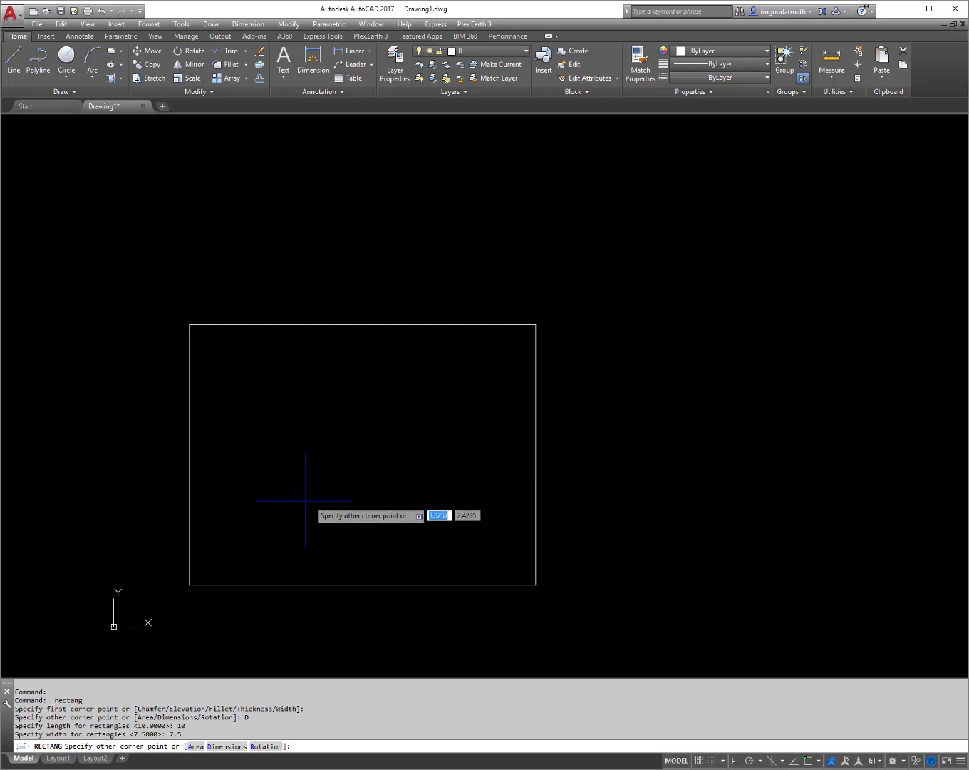
left_click(332, 460)
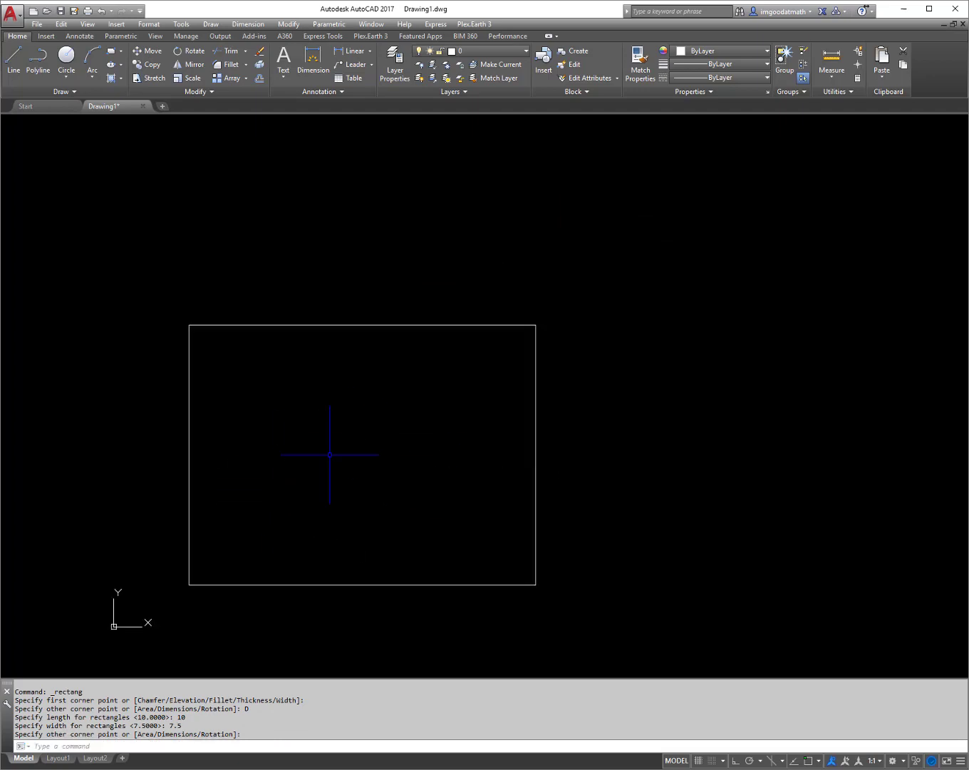
middle_click_drag(321, 484, 448, 457)
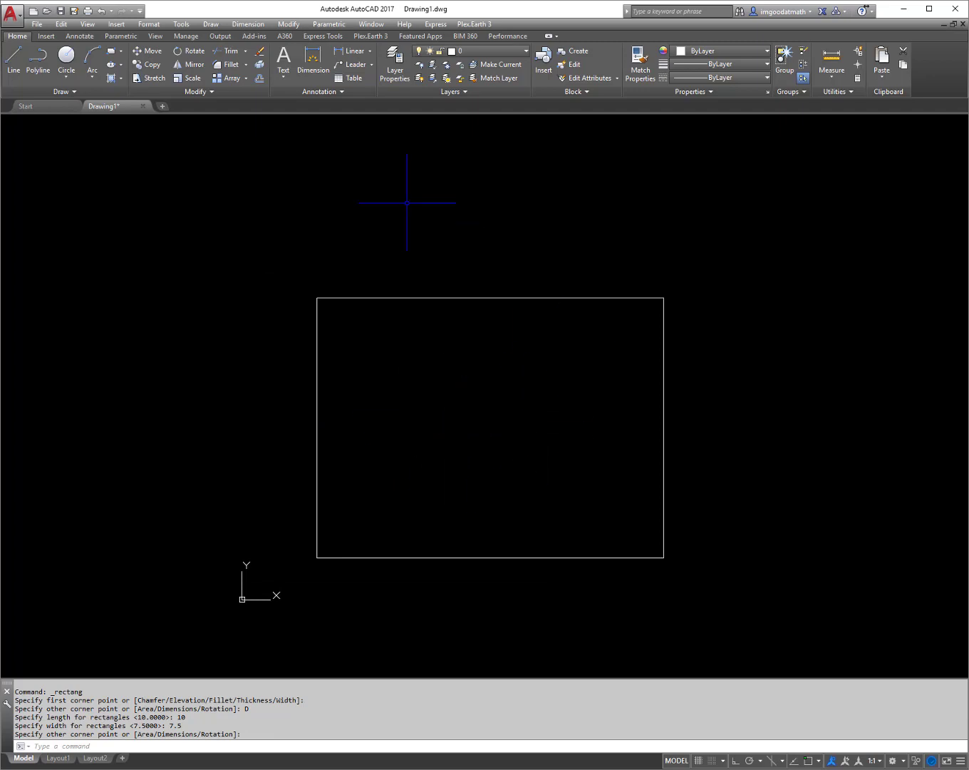
- Explode the rectangle into separate lines
left_click(261, 64)
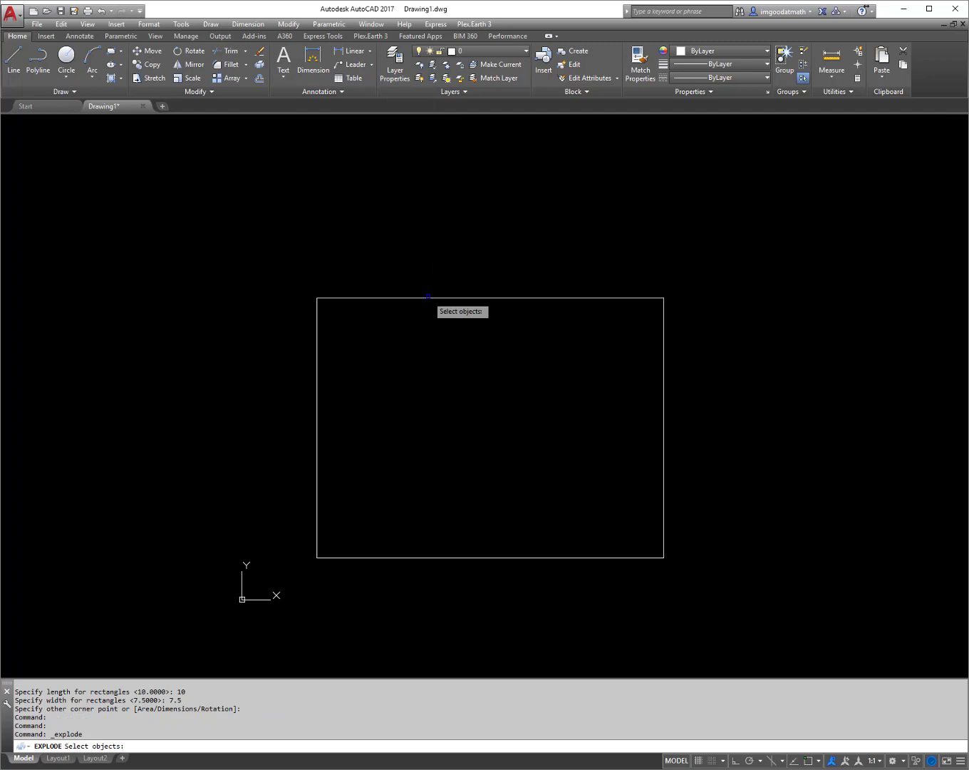
left_click(431, 297)
key("Return")
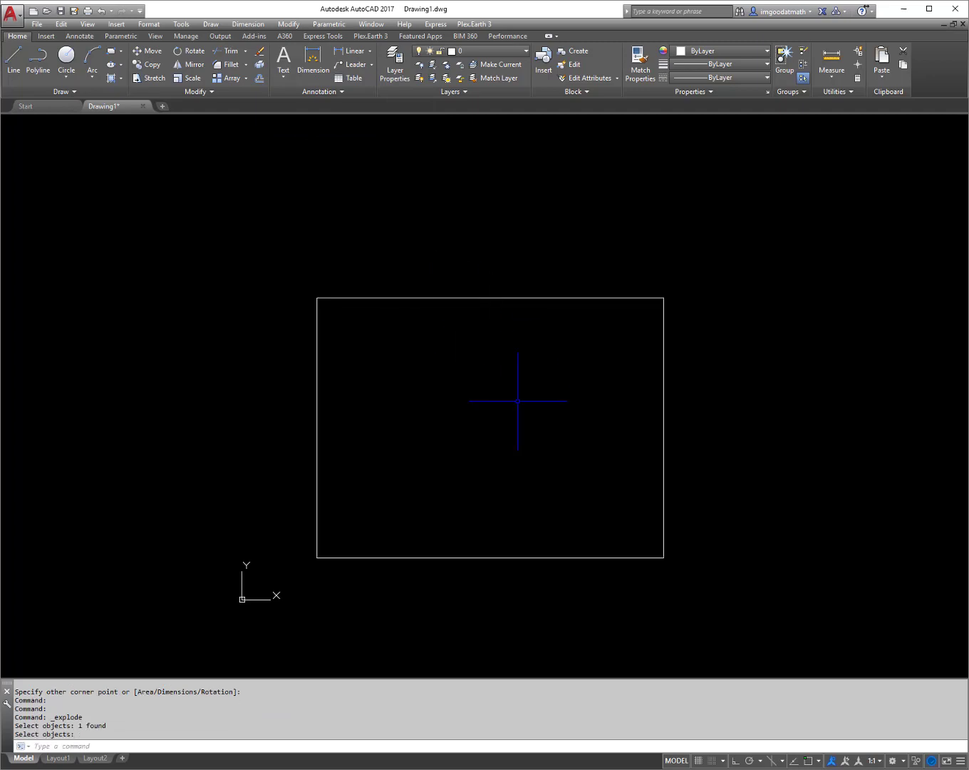
- Offset the bottom edge upward twice at 0.38 to make two stacked horizontal lines
key("Return")
type(".38")
key("Return")
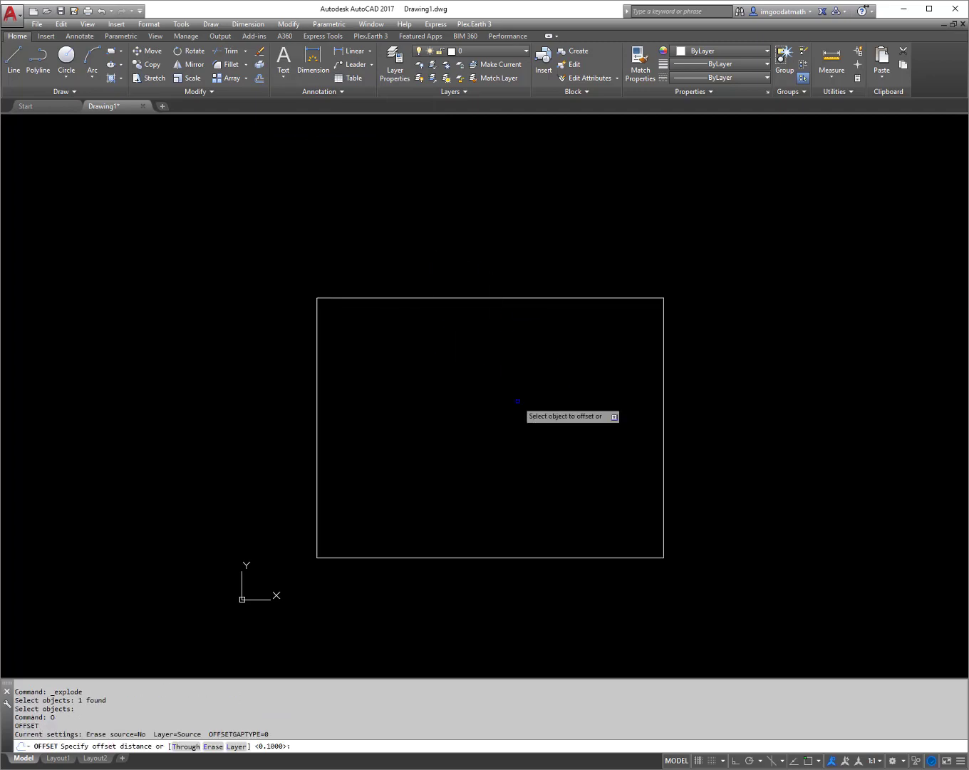
left_click(479, 558)
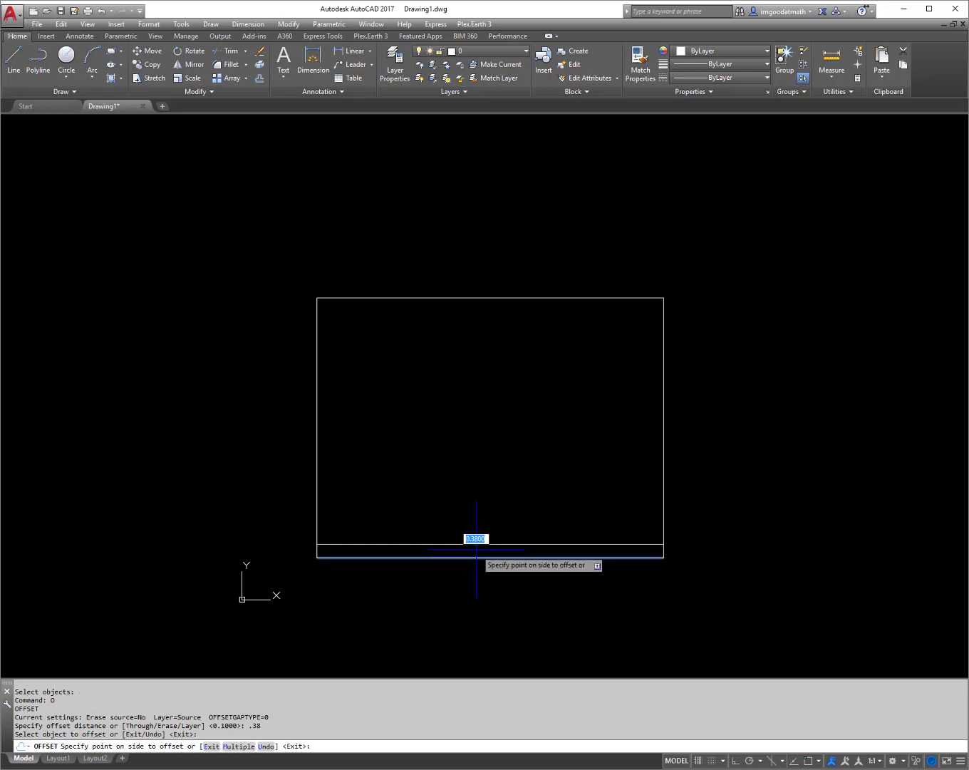
left_click(472, 537)
left_click(485, 545)
left_click(492, 532)
key("Return")
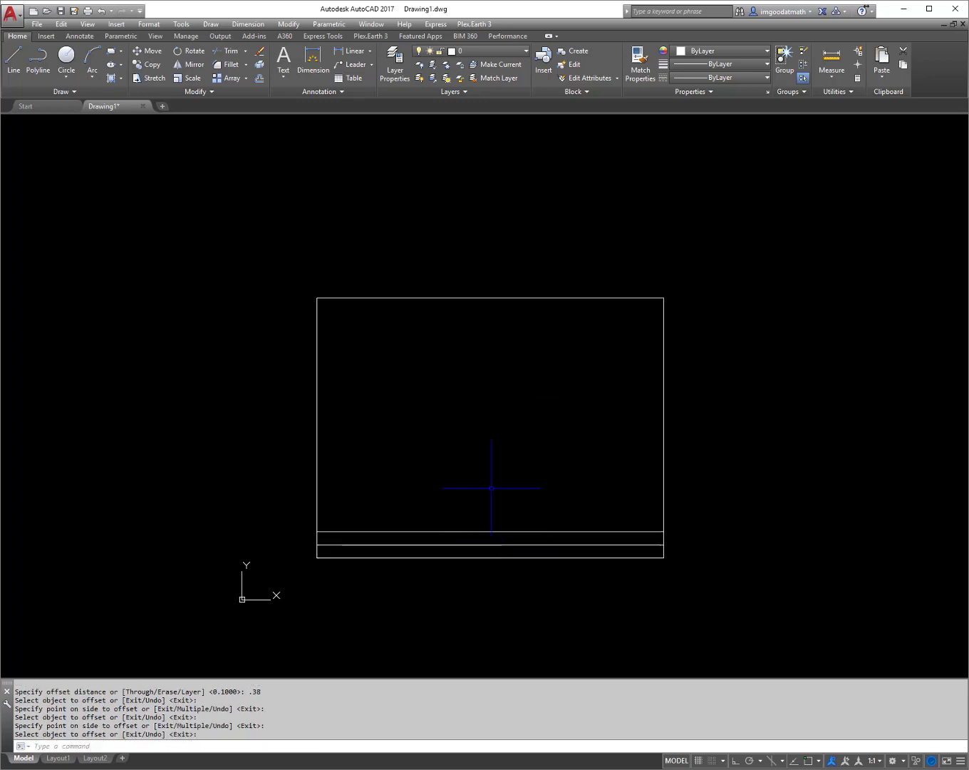
left_click(259, 77)
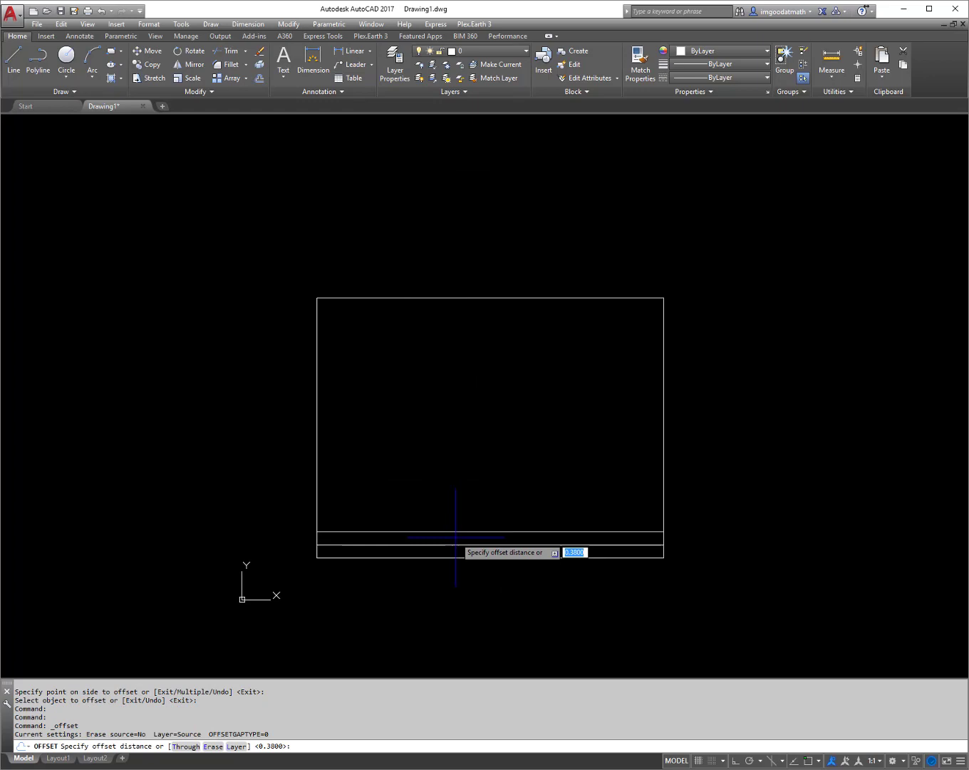
type(".3")
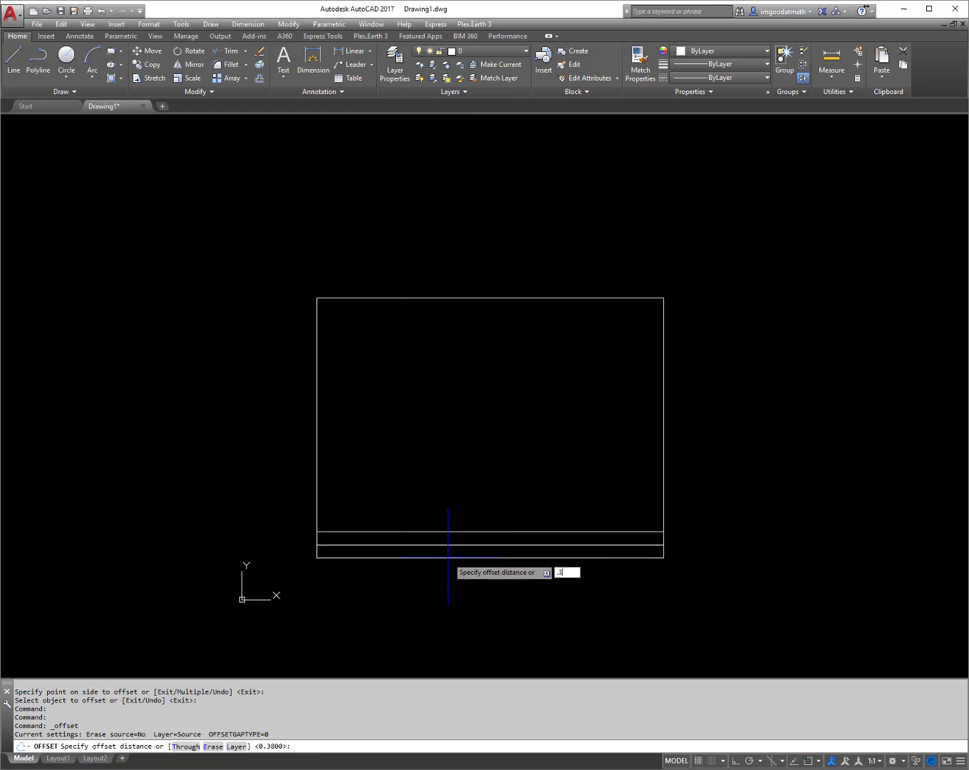
type("8")
key("Return")
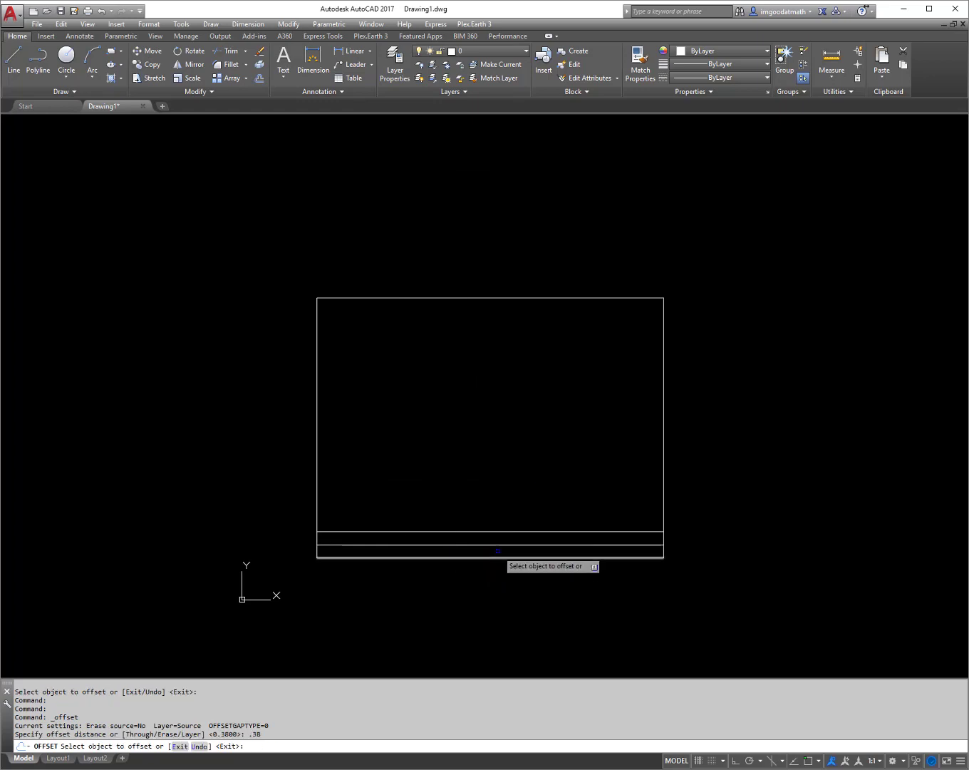
key("Return")
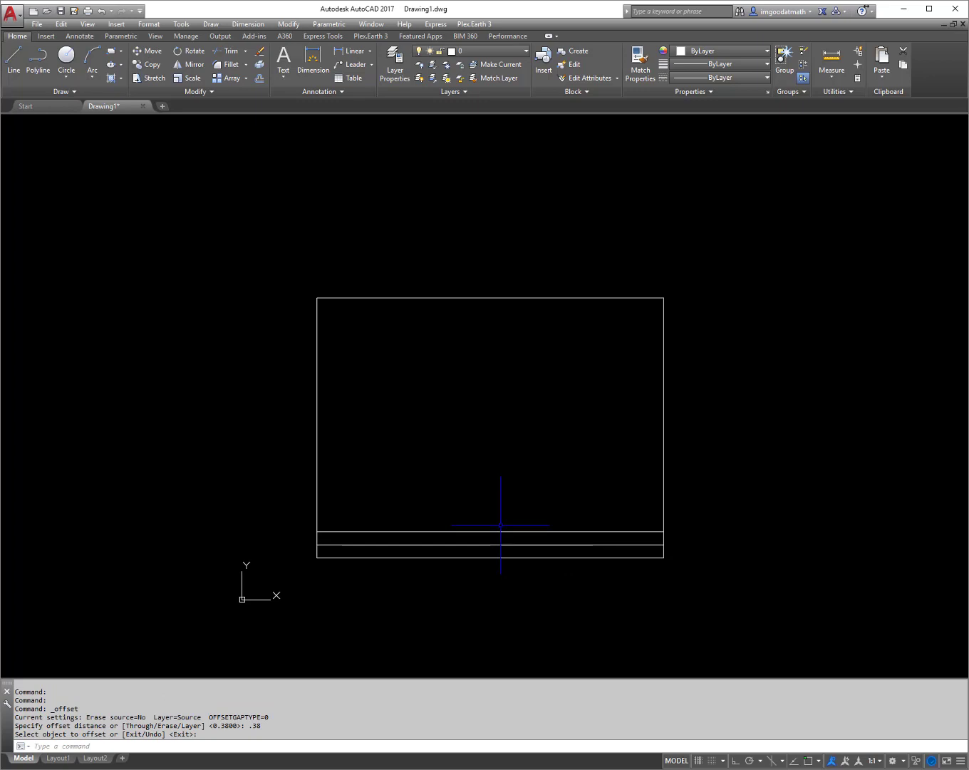
- Offset the right edge 5.85 to the left to add a vertical divider
type("O")
key("Return")
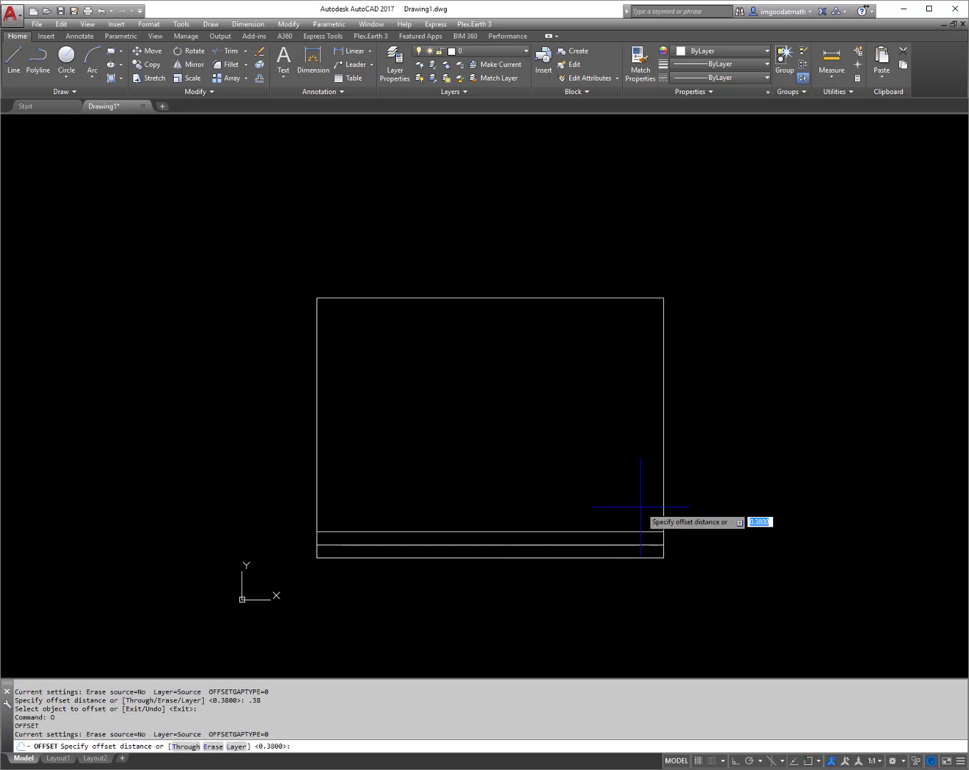
key("Return")
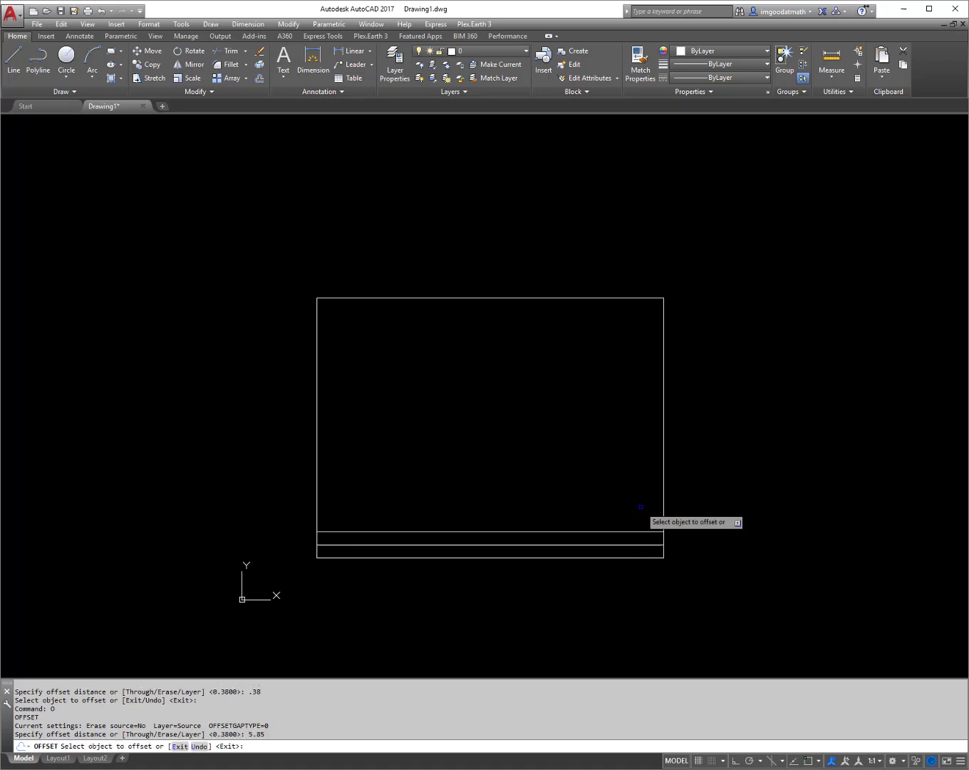
left_click(664, 503)
left_click(628, 503)
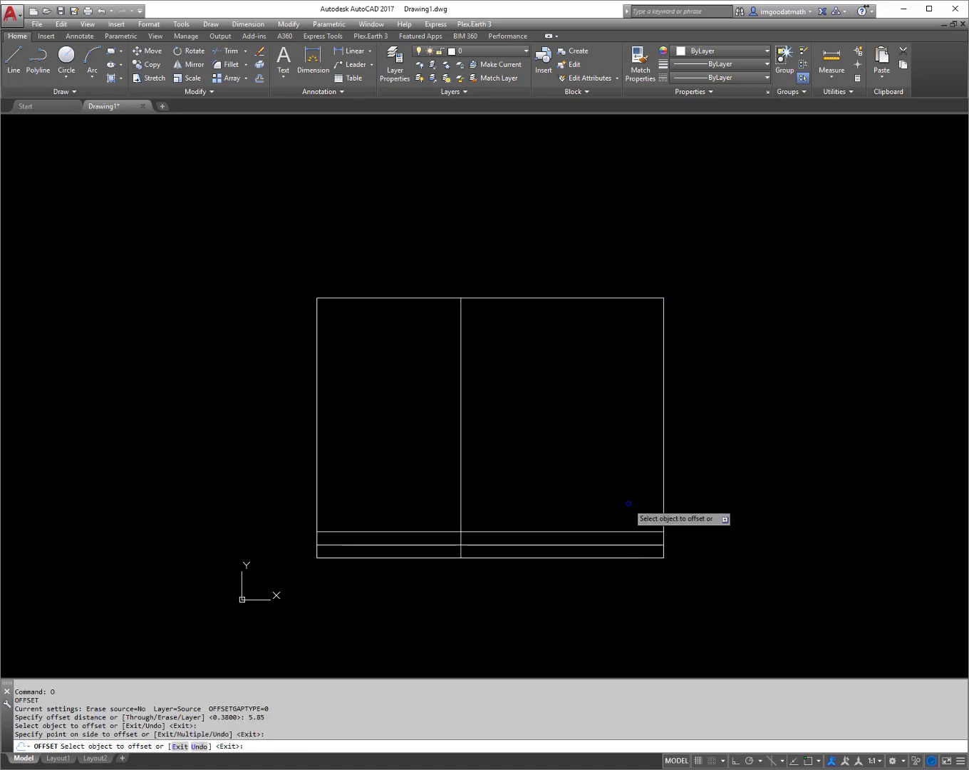
key("Escape")
- Add a vertical divider 1.5 inside the right edge
key("Return")
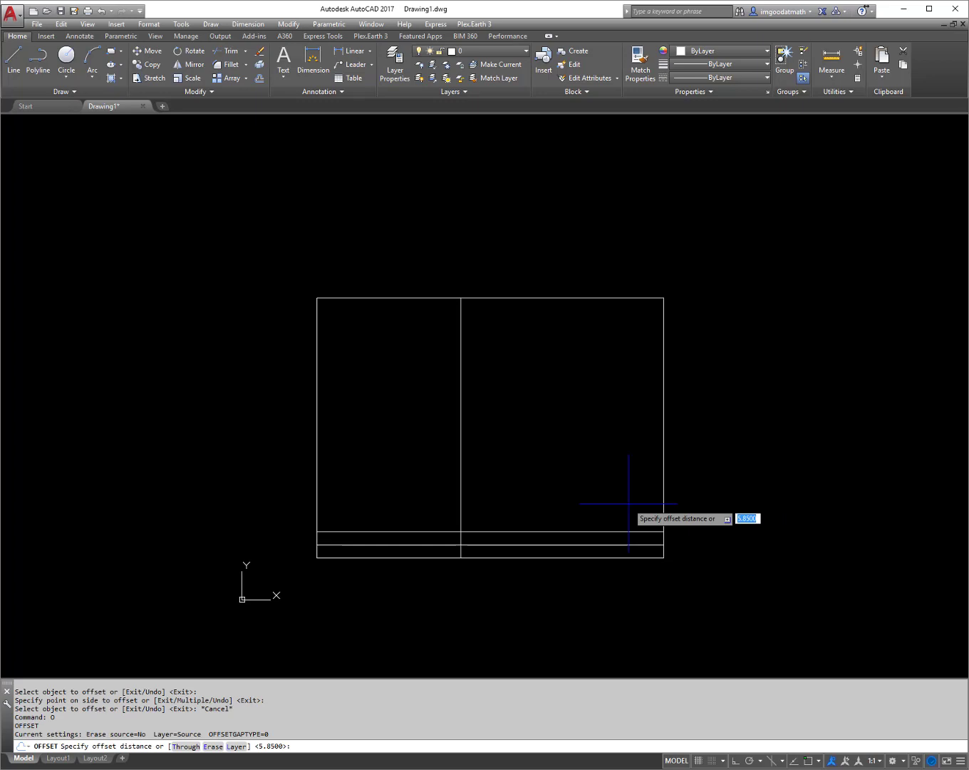
key("Return")
left_click(663, 512)
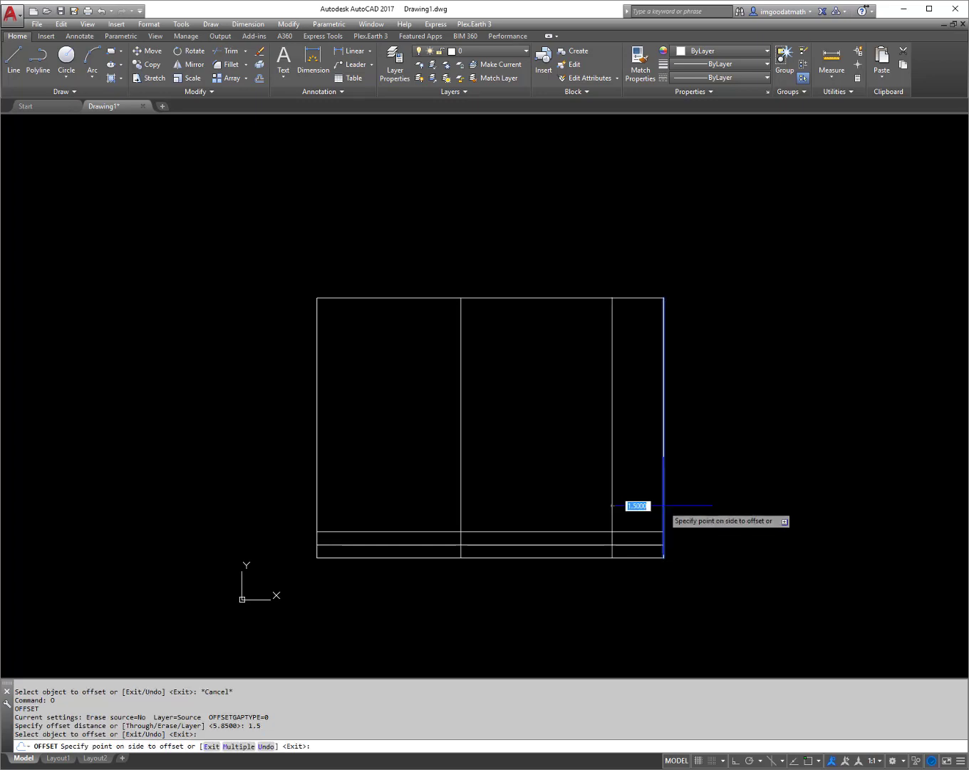
left_click(622, 497)
key("Return")
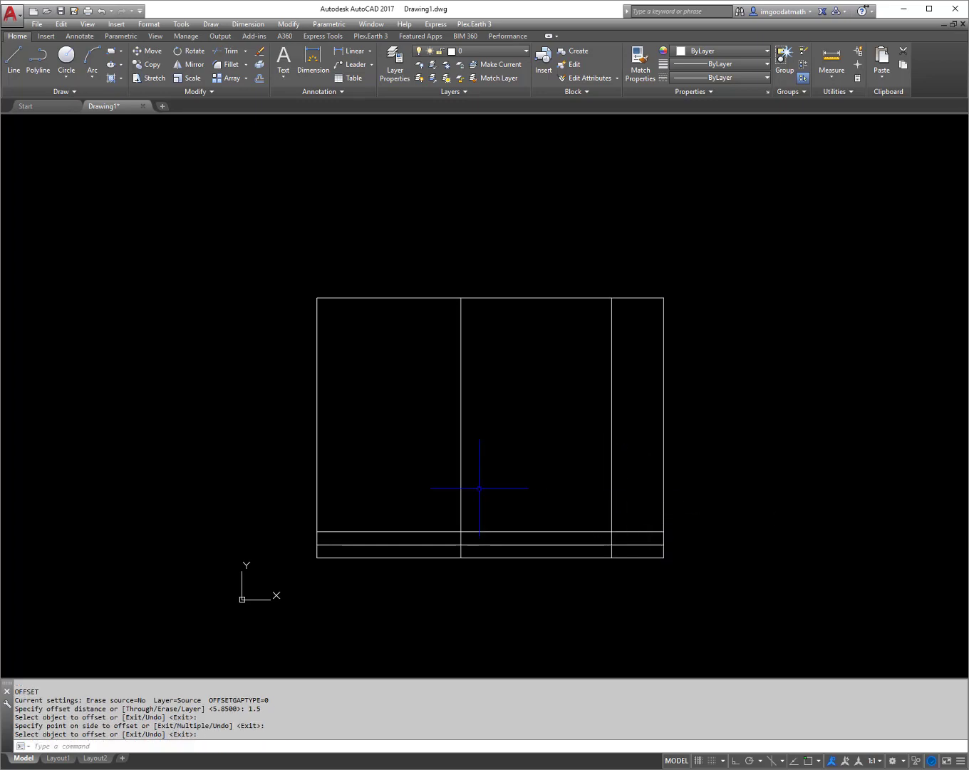
- Offset the middle vertical divider by 1.025
type("o")
key("Return")
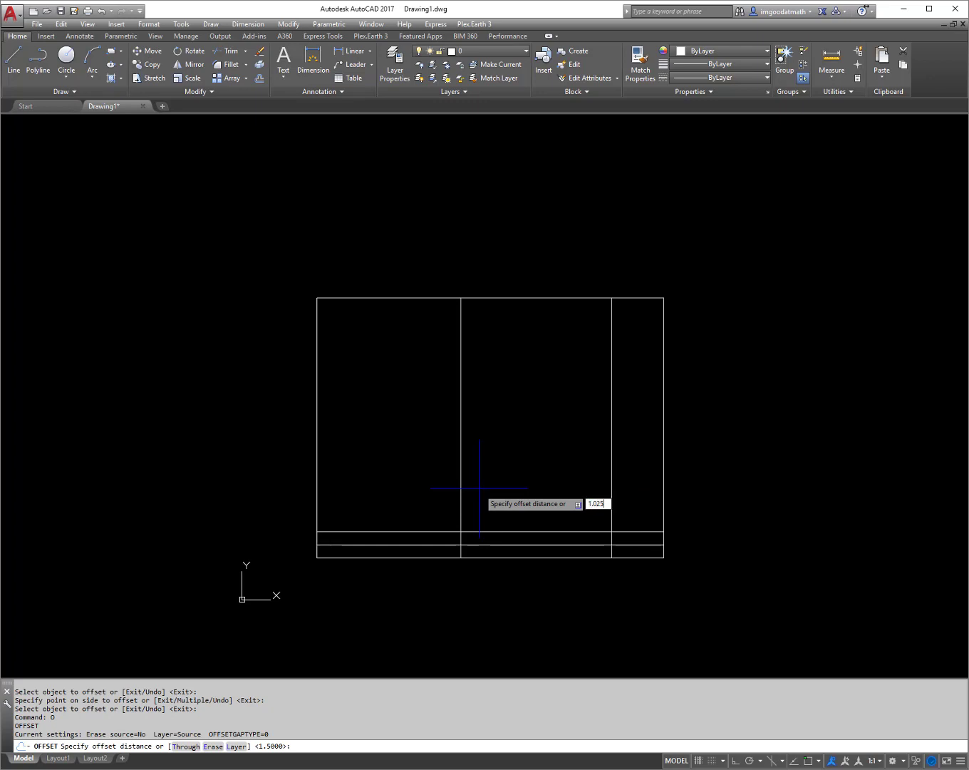
key("Return")
left_click(461, 492)
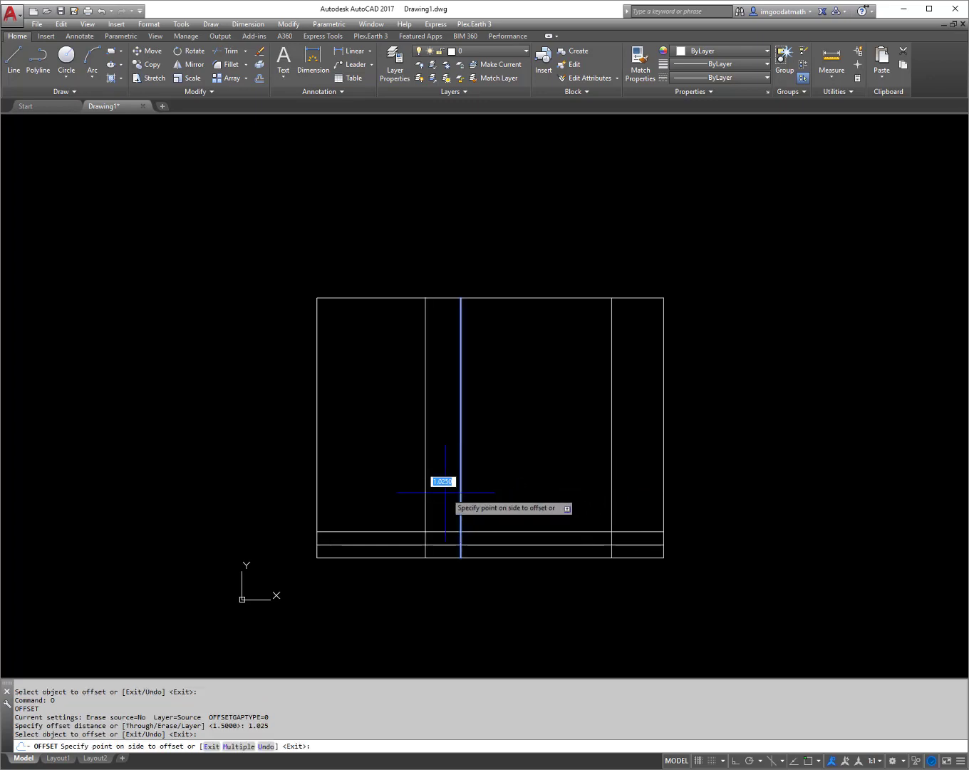
left_click(446, 492)
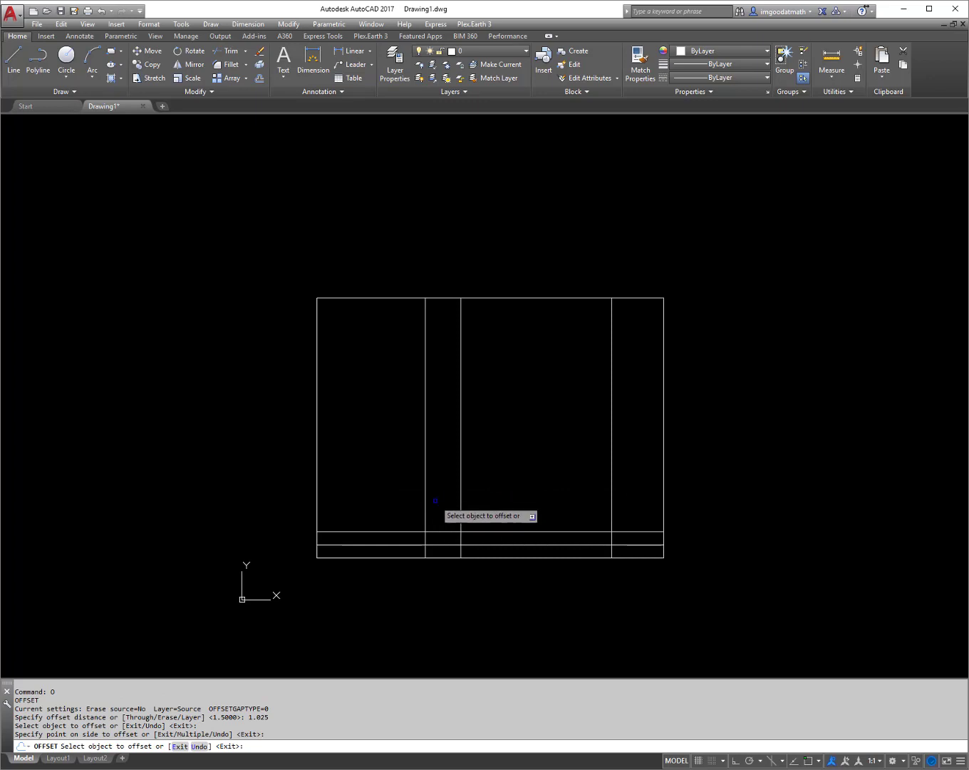
key("Escape")
key("Escape")
key("Escape")
- Erase the misplaced vertical line
left_click(439, 497)
left_click(409, 499)
key("Delete")
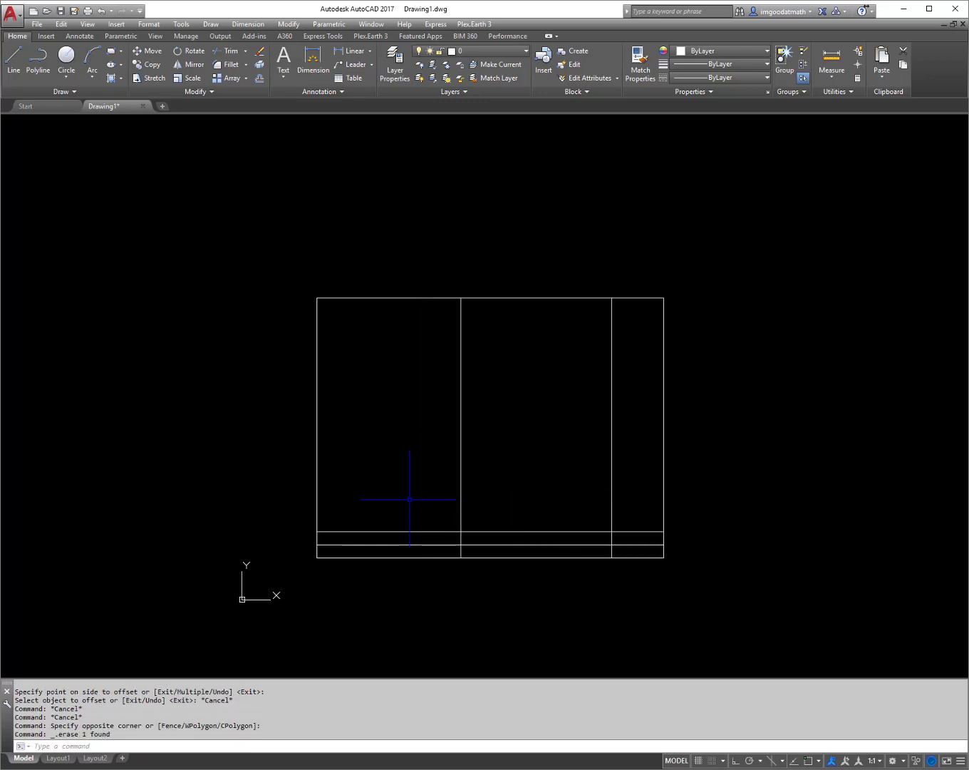
- Offset the left divider 2.025 to its left to create the new divider
type("o")
key("Return")
type("2.025")
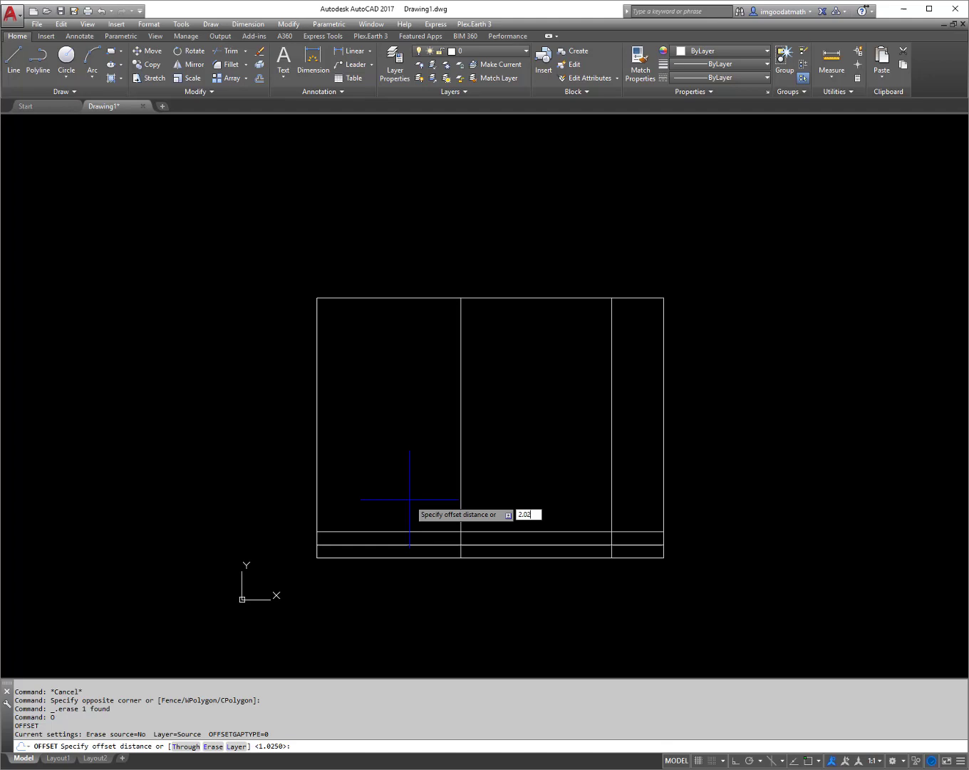
key("Return")
left_click(444, 503)
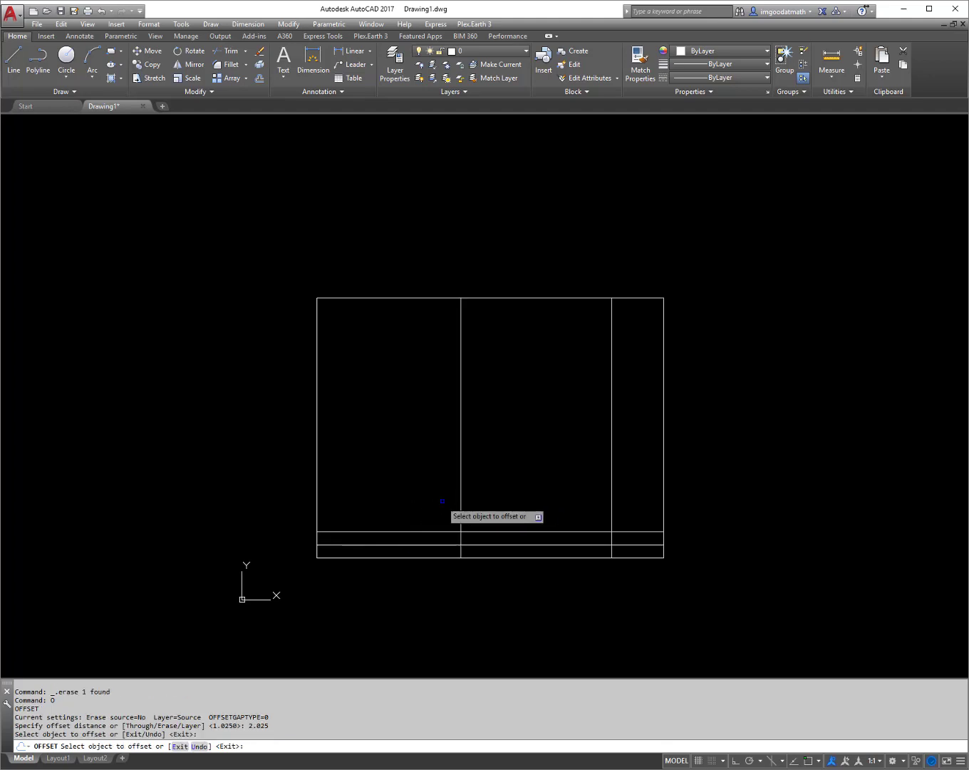
left_click(462, 503)
left_click(428, 504)
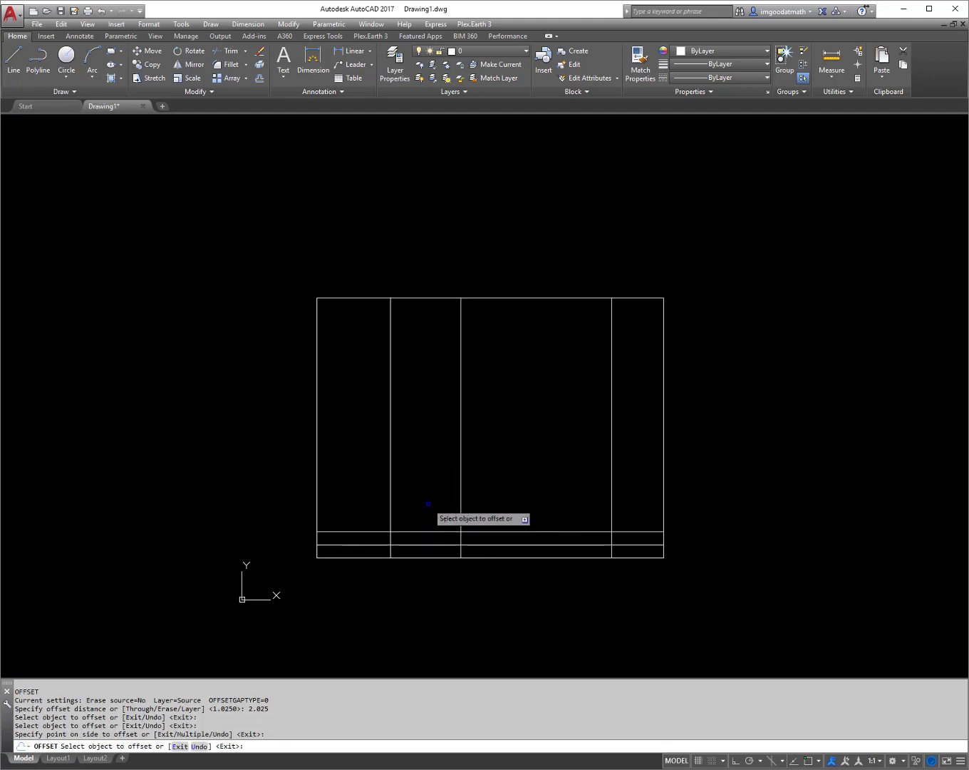
key("Escape")
key("Escape")
- Trim the new divider back to the bottom-row line so it stays in the bottom row
type("tr")
key("Return")
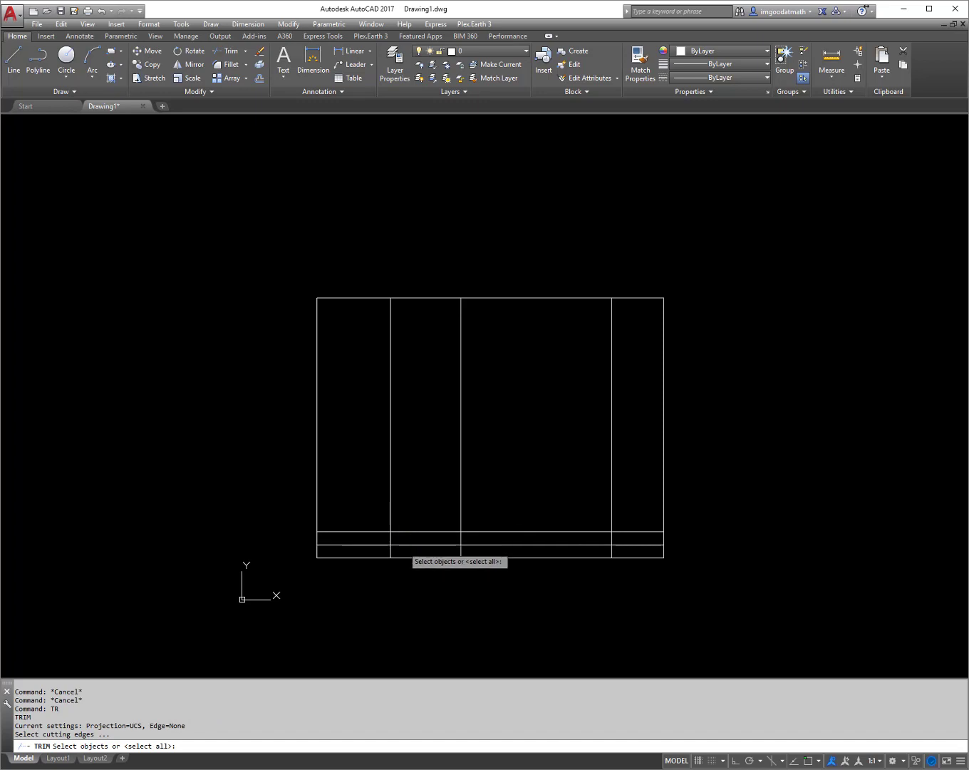
left_click(403, 551)
left_click(400, 537)
key("Return")
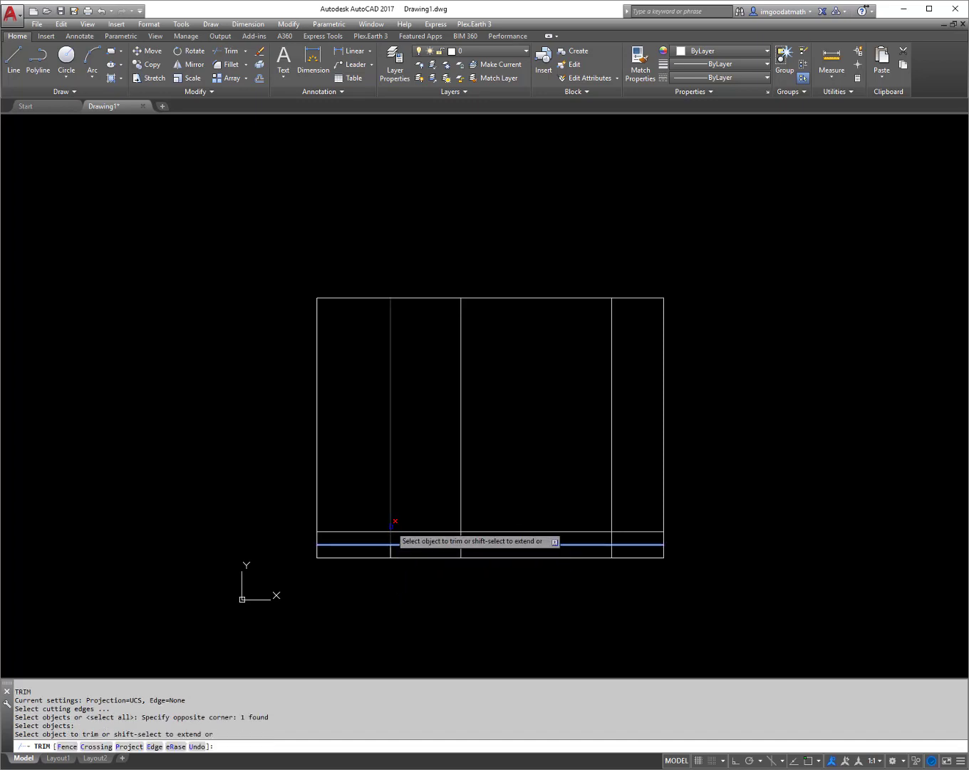
left_click(391, 524)
key("Return")
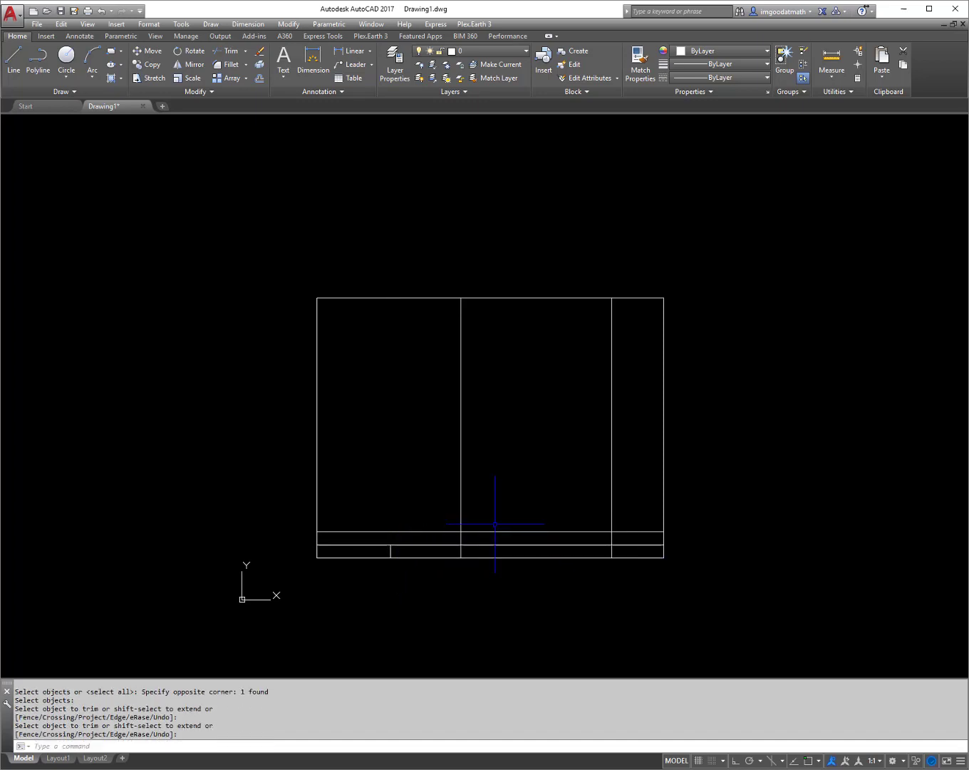
- Trim both dividers above the strip's top line, then undo that trim
type("tr")
key("Return")
key("Escape")
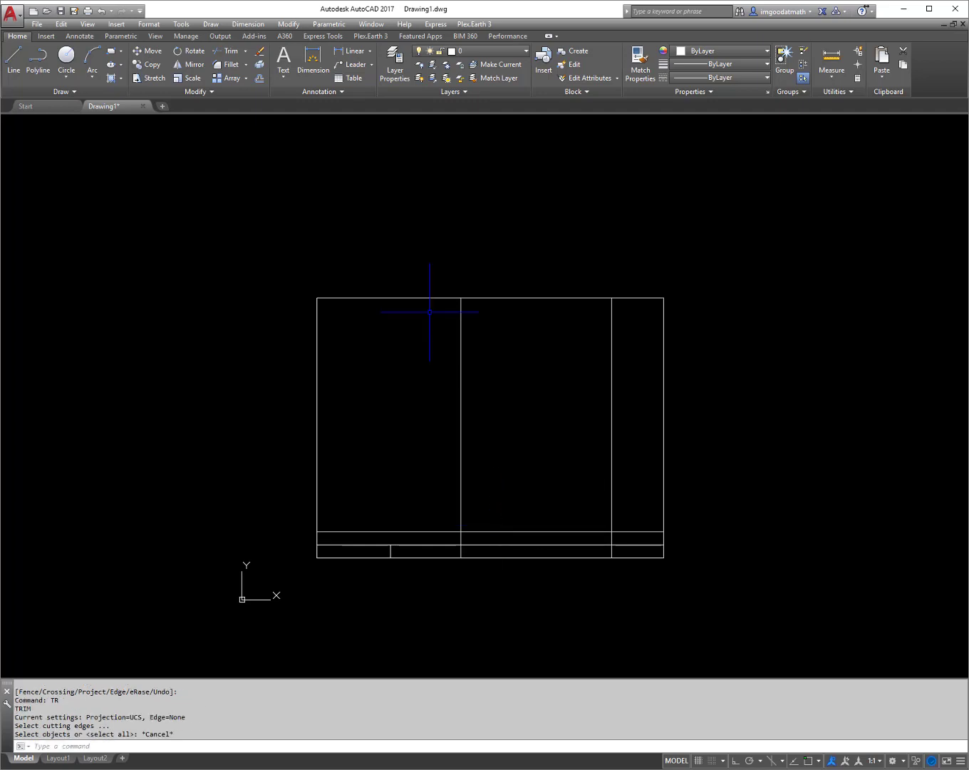
key("Escape")
key("Escape")
key("Escape")
key("Escape")
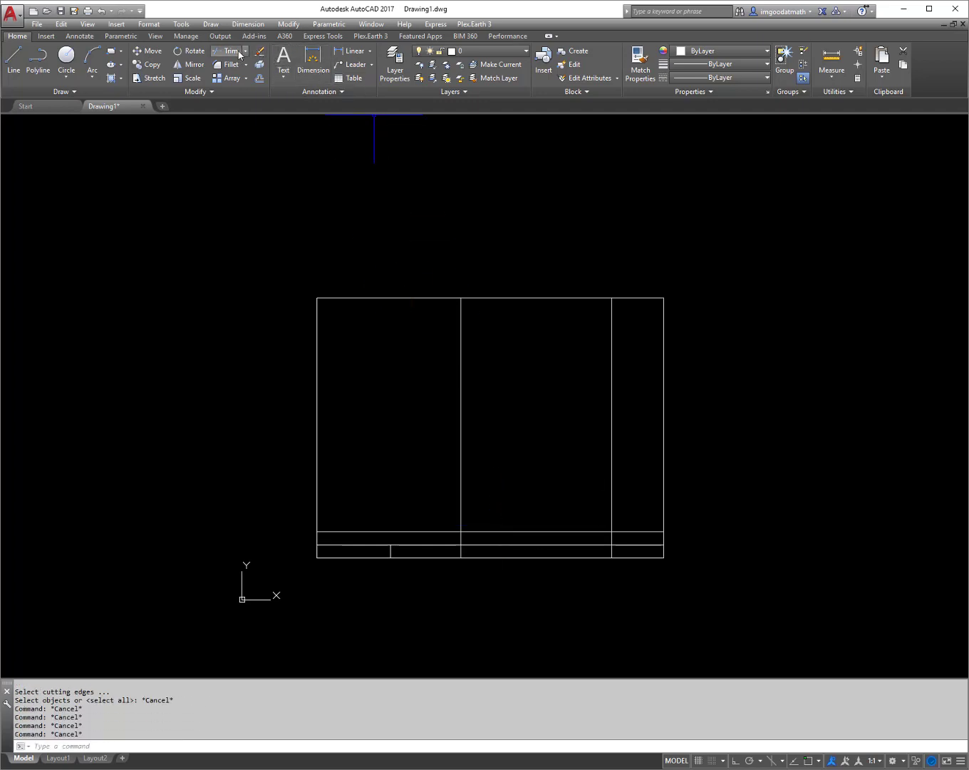
left_click(233, 54)
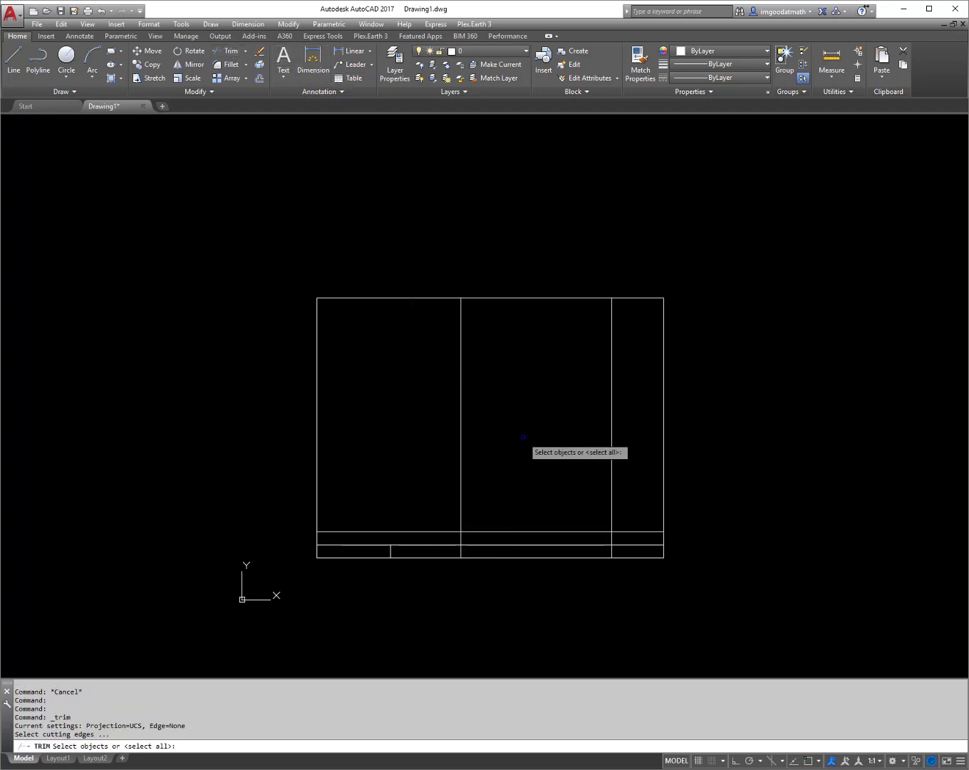
left_click(553, 530)
key("Return")
left_click(627, 487)
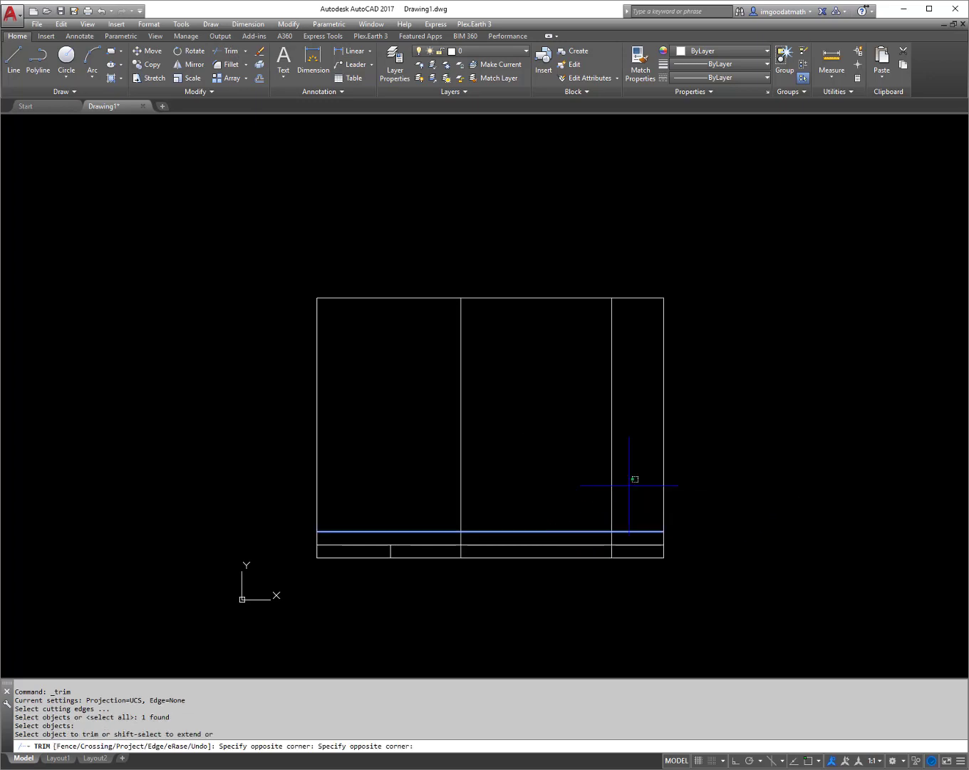
left_click(422, 456)
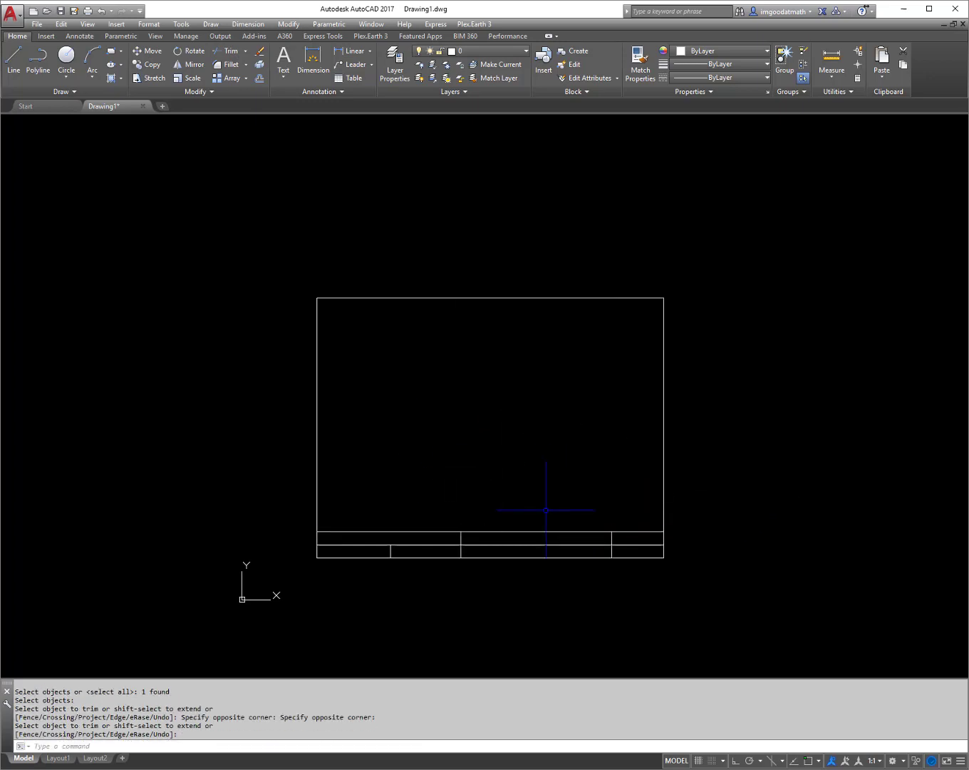
key("Return")
type("u")
key("Return")
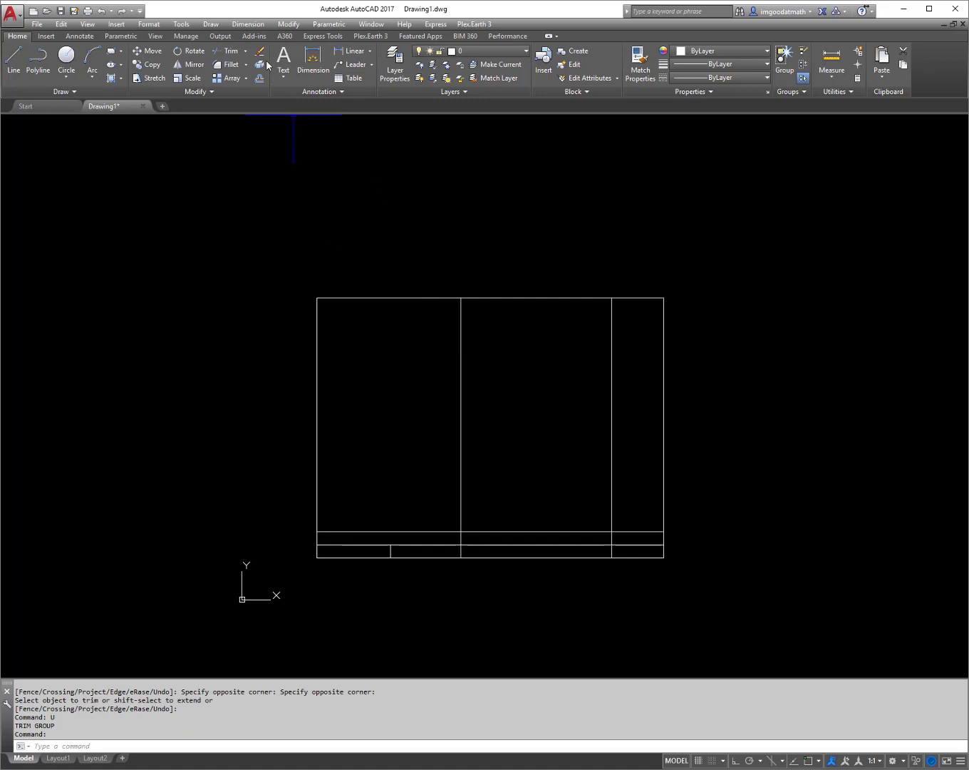
- Trim the vertical dividers above the strip's top line again so they stay within the strip
left_click(233, 50)
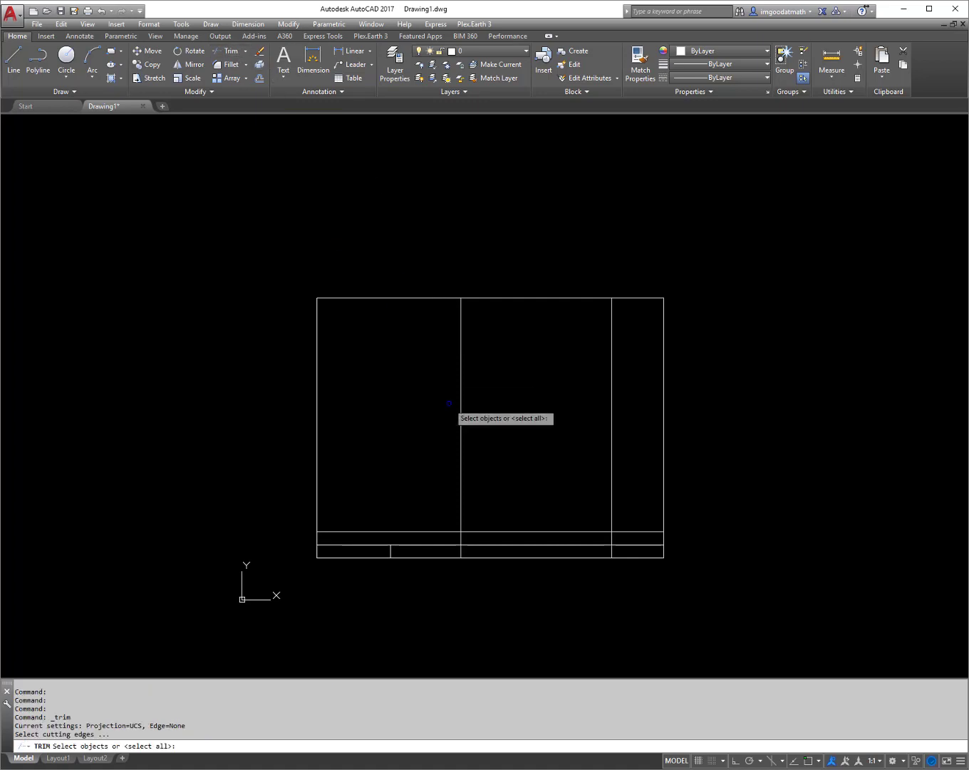
left_click(534, 531)
key("Return")
left_click(648, 476)
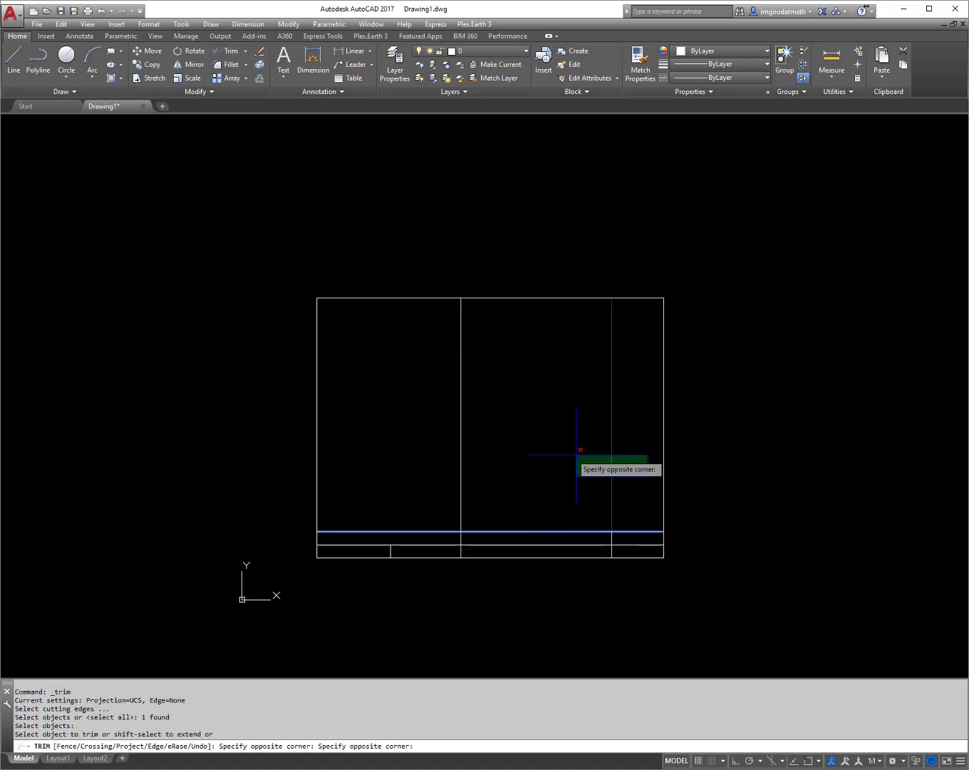
left_click(437, 448)
key("Return")
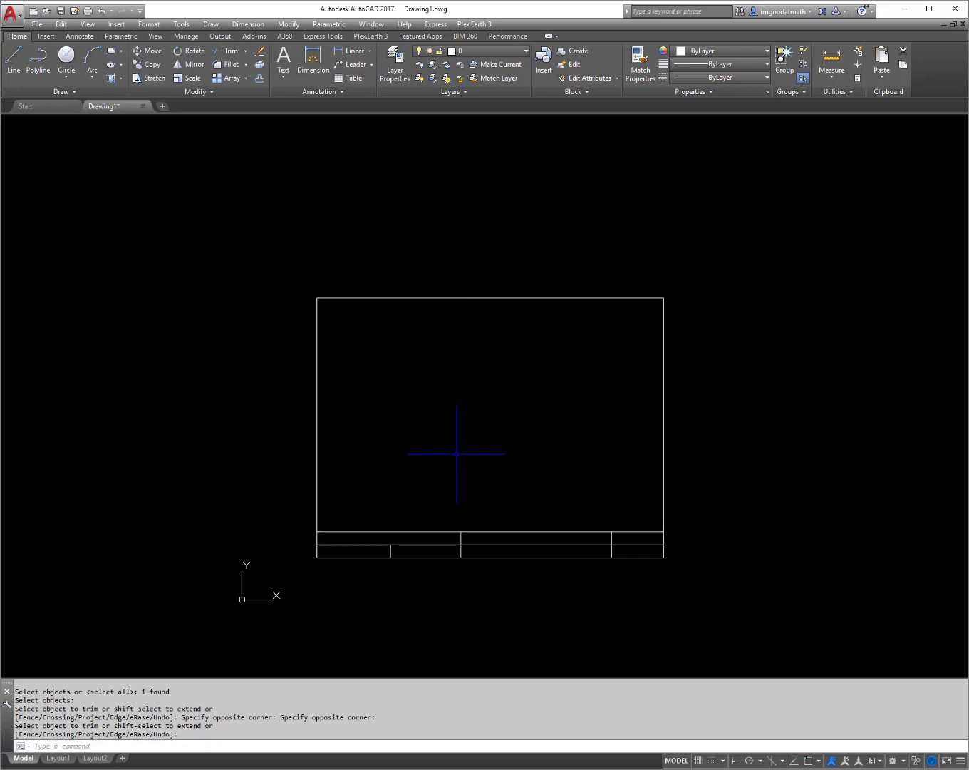
key("Escape")
key("Escape")
key("Escape")
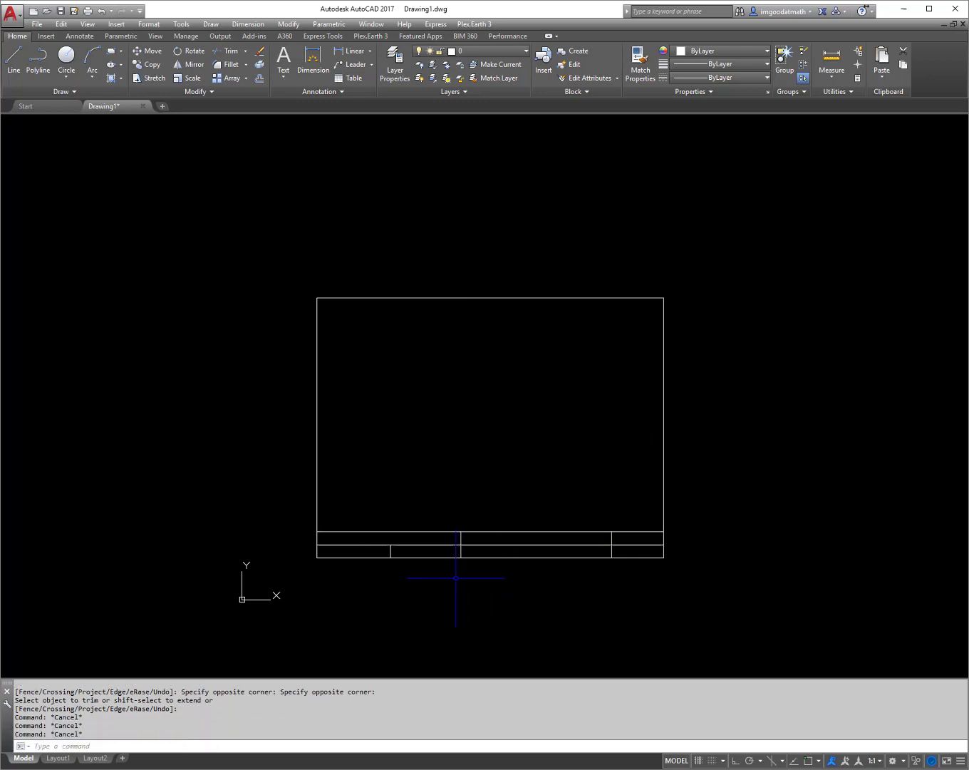
- Start a polyline at the strip's top-left corner with a vertex at the middle divider intersection
type("PL")
key("Return")
scroll(335, 539, "up", 2)
right_click(325, 531, "shift")
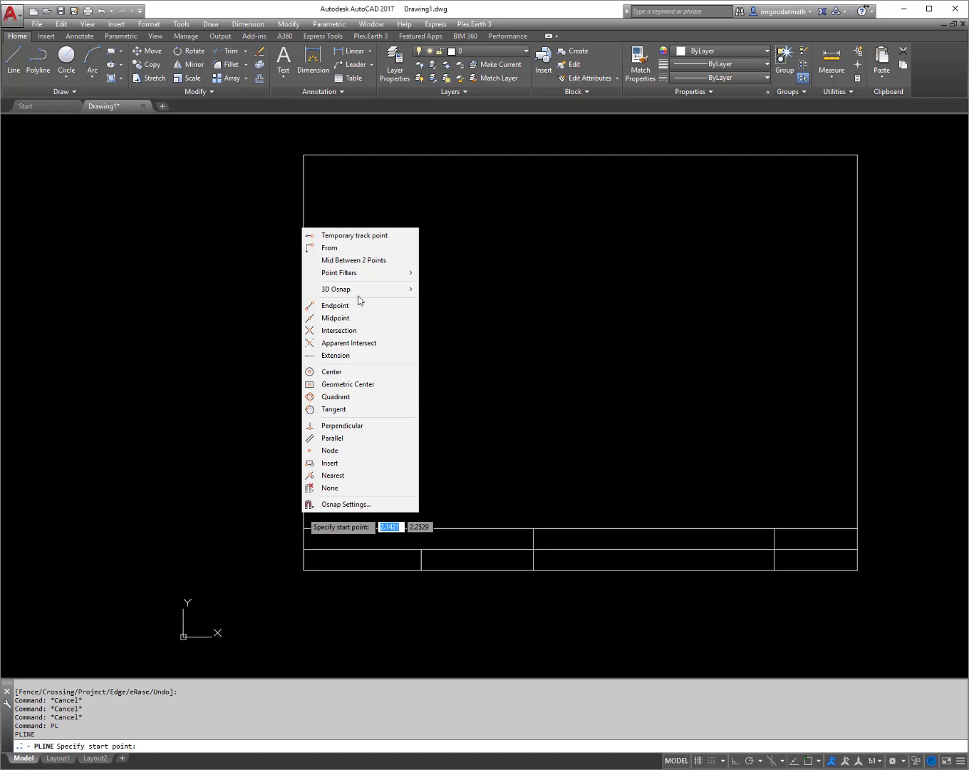
left_click(356, 306)
left_click(308, 530)
right_click(503, 568, "shift")
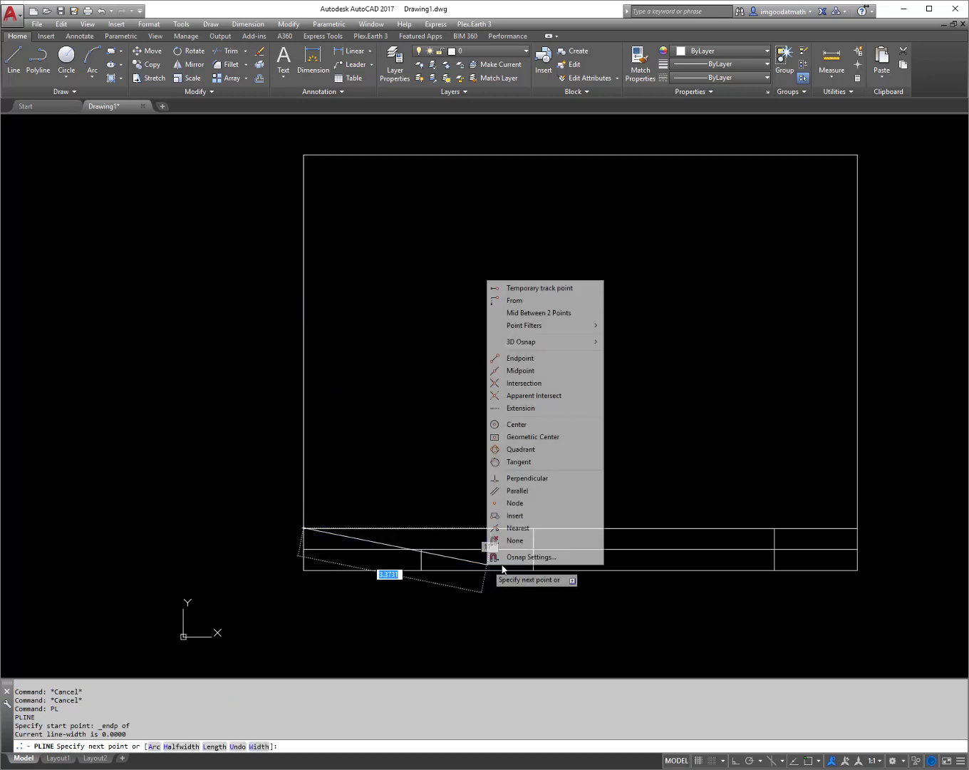
left_click(524, 383)
left_click(534, 549)
- Continue the polyline through the right divider's top and right edge, ending at the divider's bottom
right_click(661, 548, "shift")
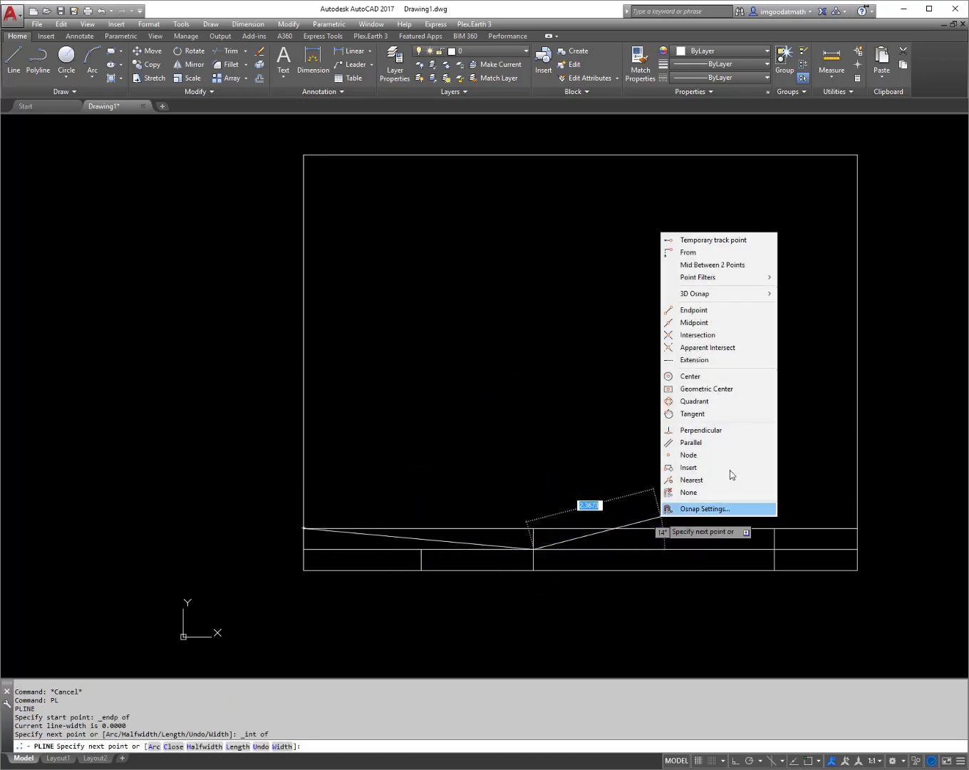
left_click(729, 308)
left_click(780, 533)
right_click(793, 499, "shift")
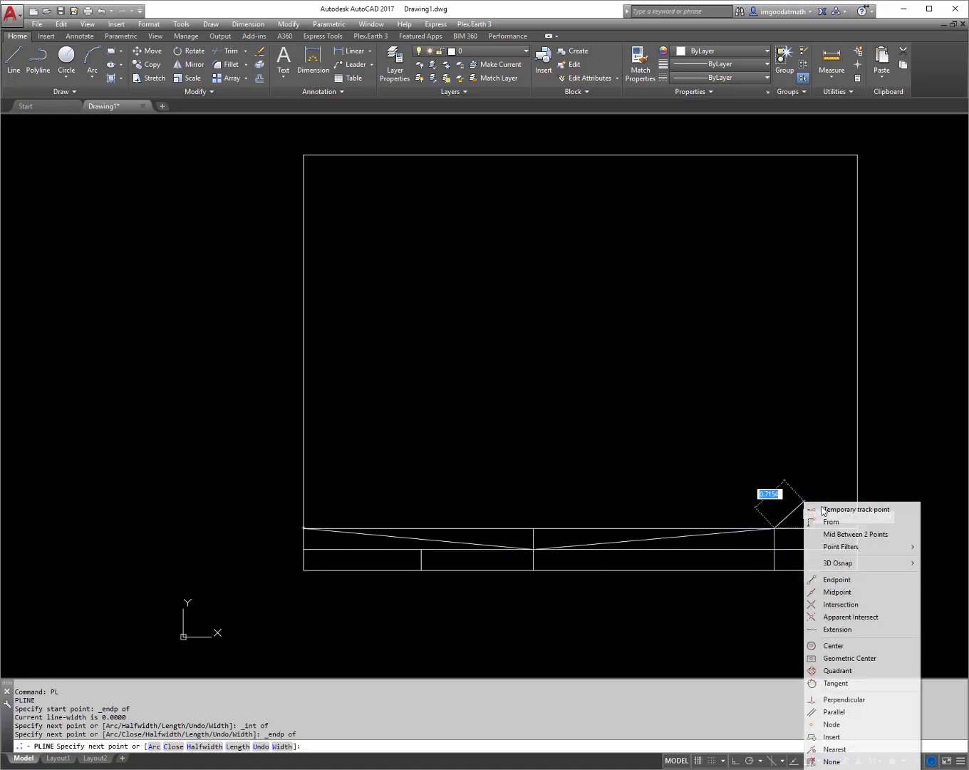
left_click(819, 603)
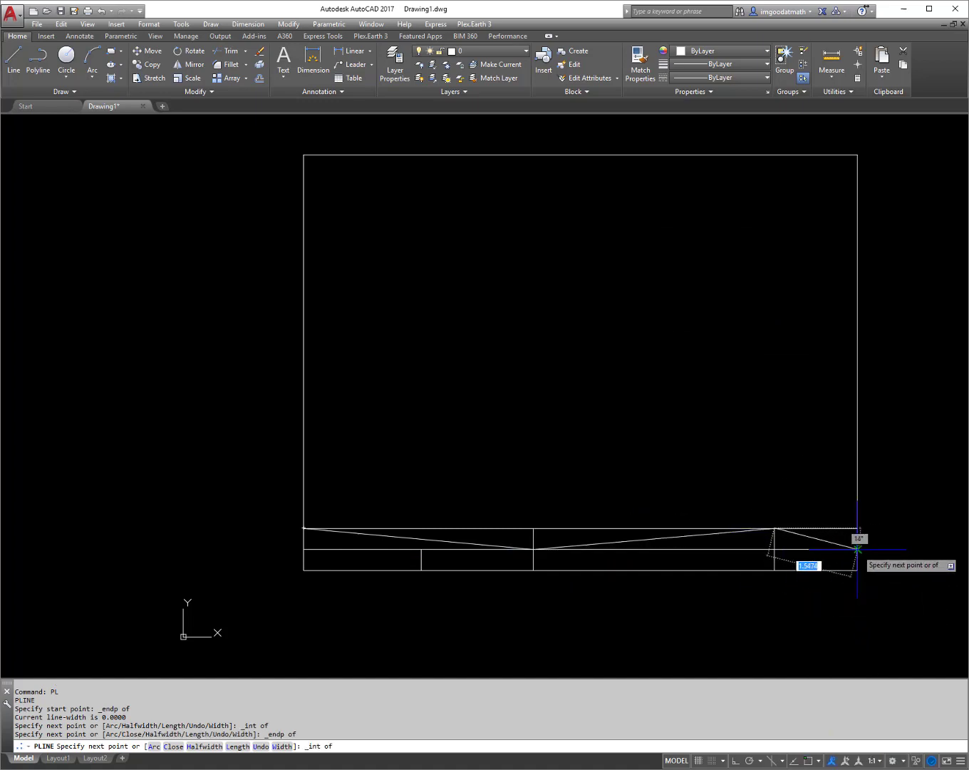
left_click(858, 555)
right_click(819, 562, "shift")
left_click(853, 356)
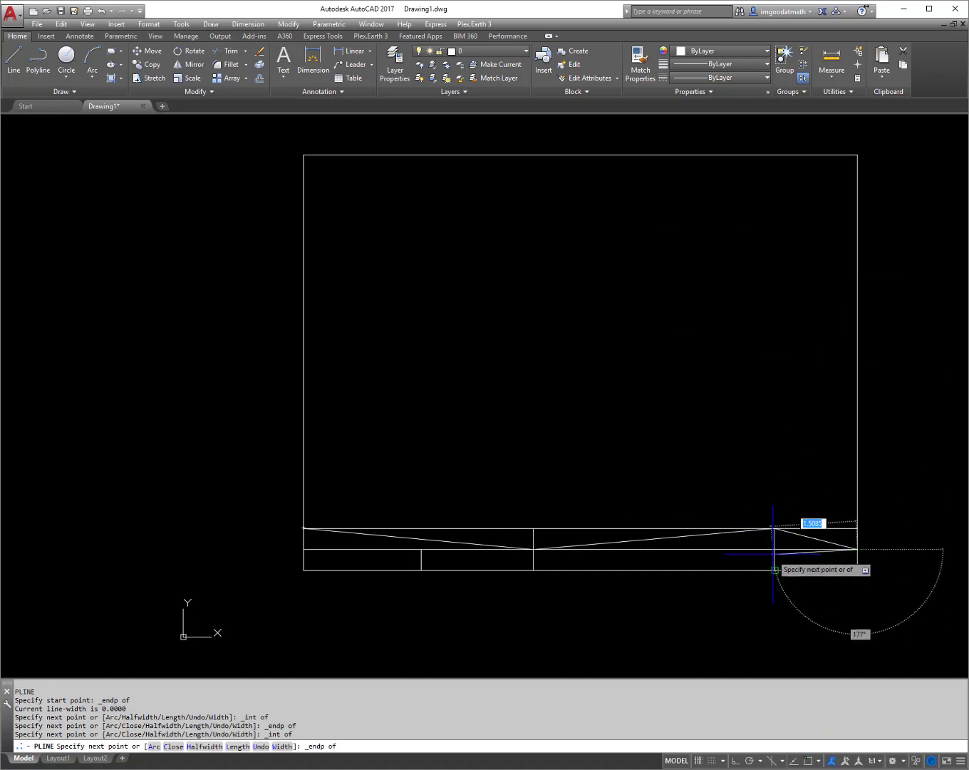
left_click(775, 569)
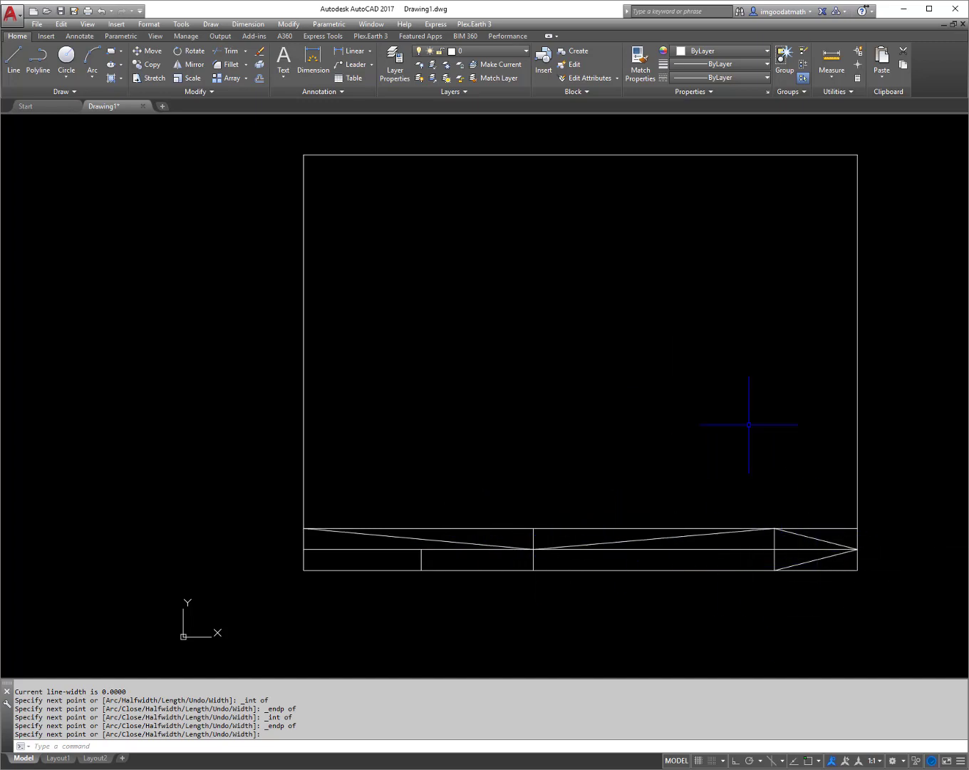
- Create a multiline text box reading COLLEGE OF LAKE COUNTY, widened to fit one line
left_click(285, 74)
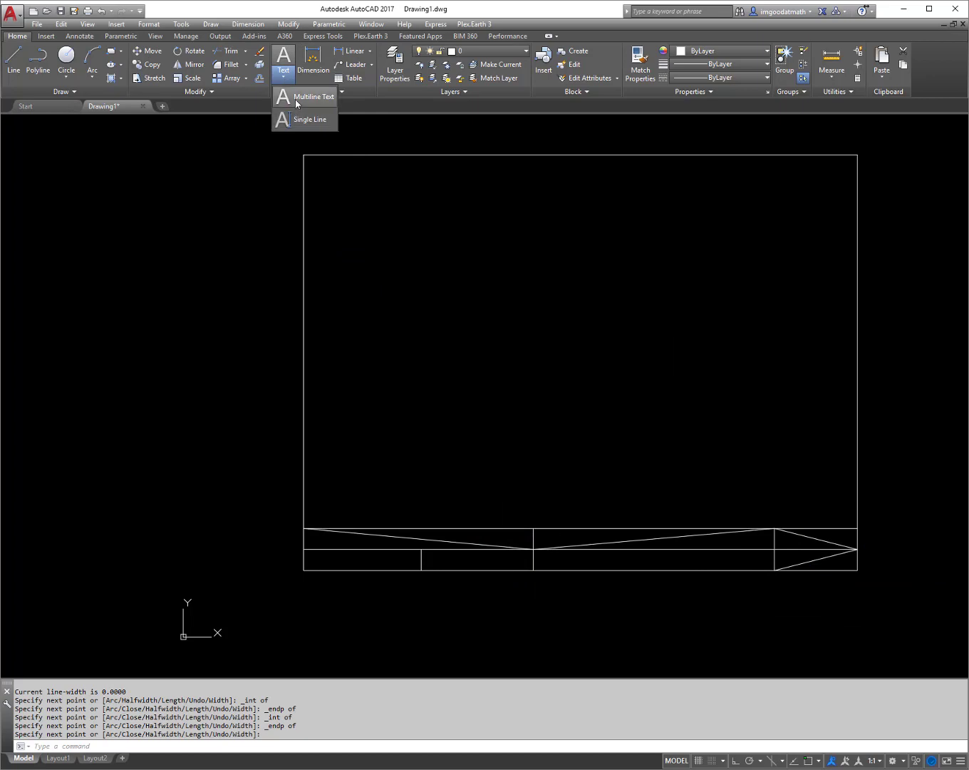
left_click(297, 101)
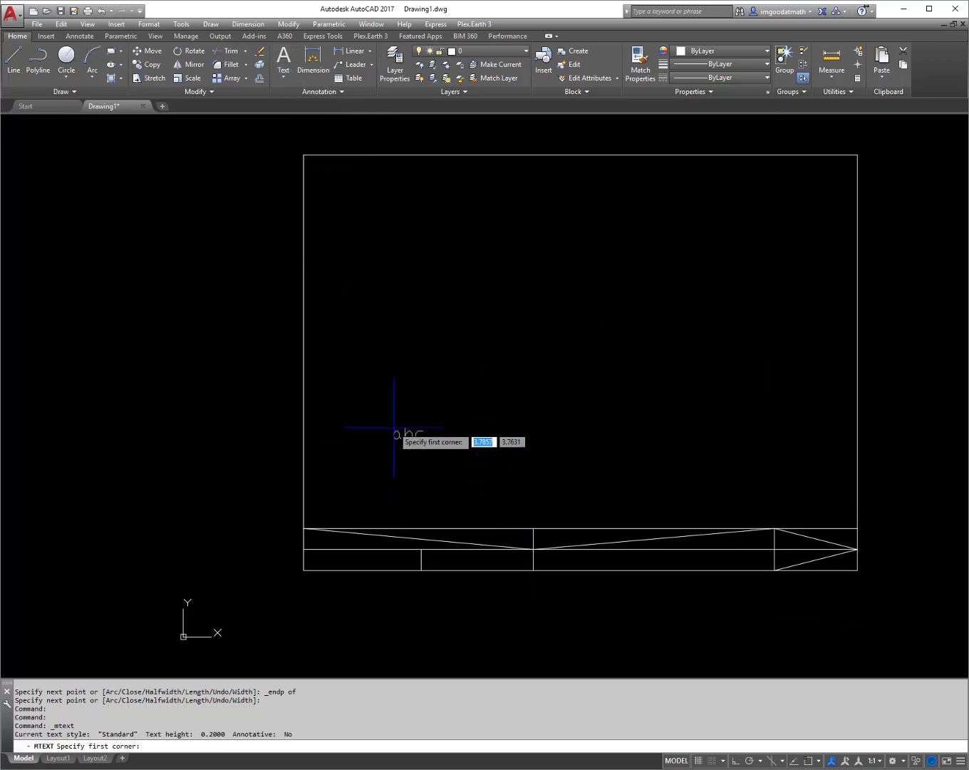
left_click(399, 397)
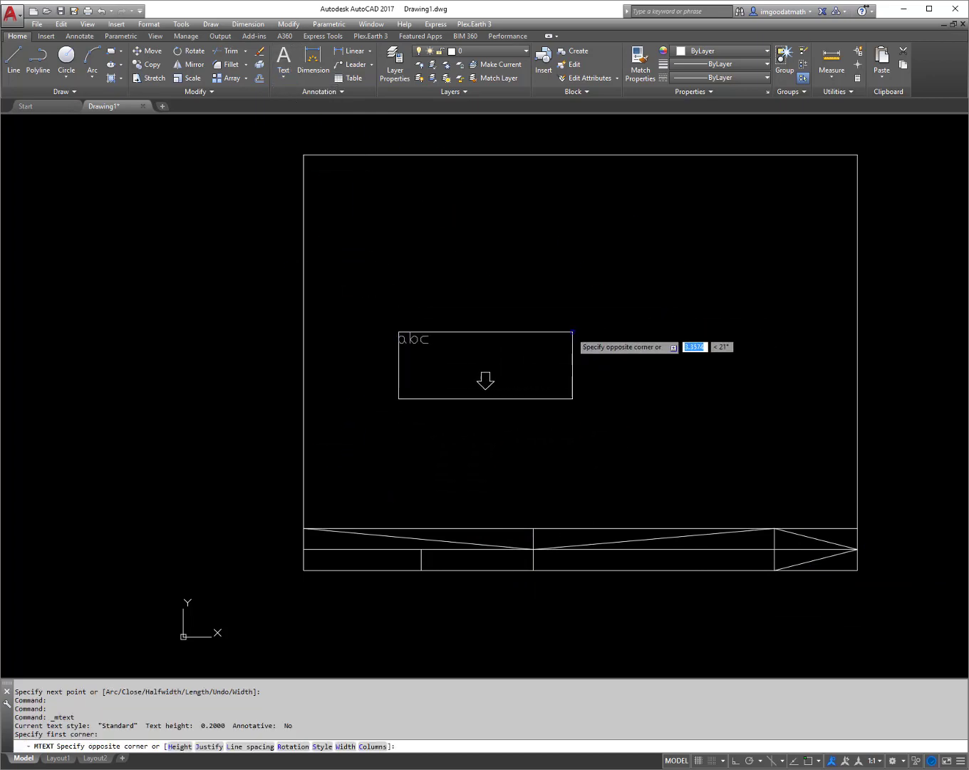
left_click(605, 340)
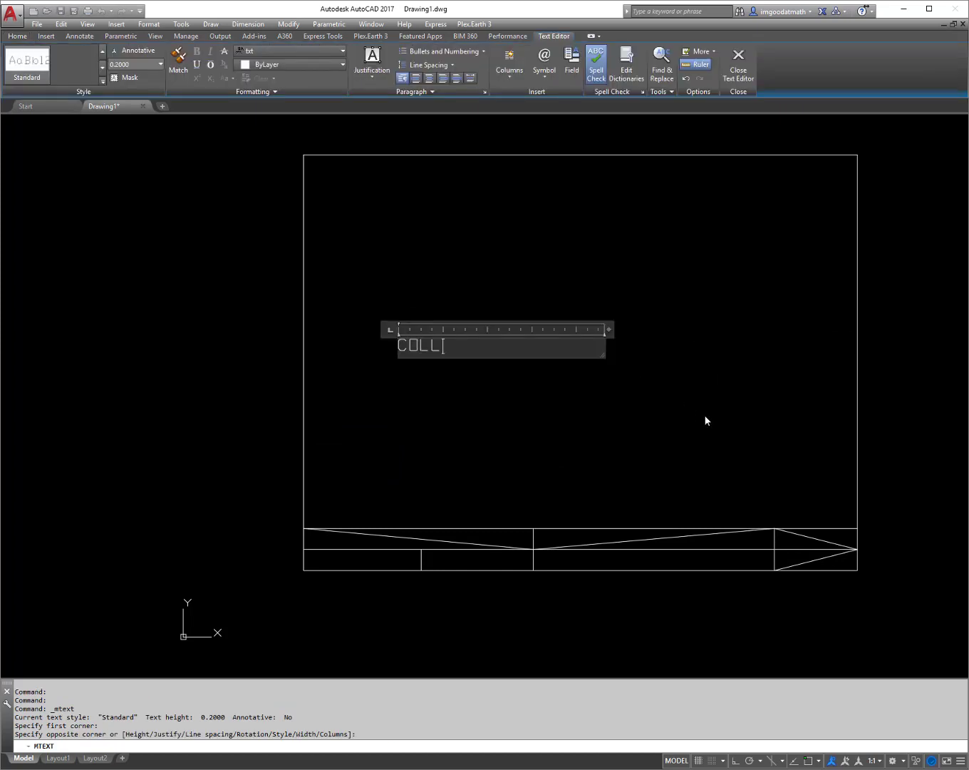
type("COLLEGE OF LAKE CO")
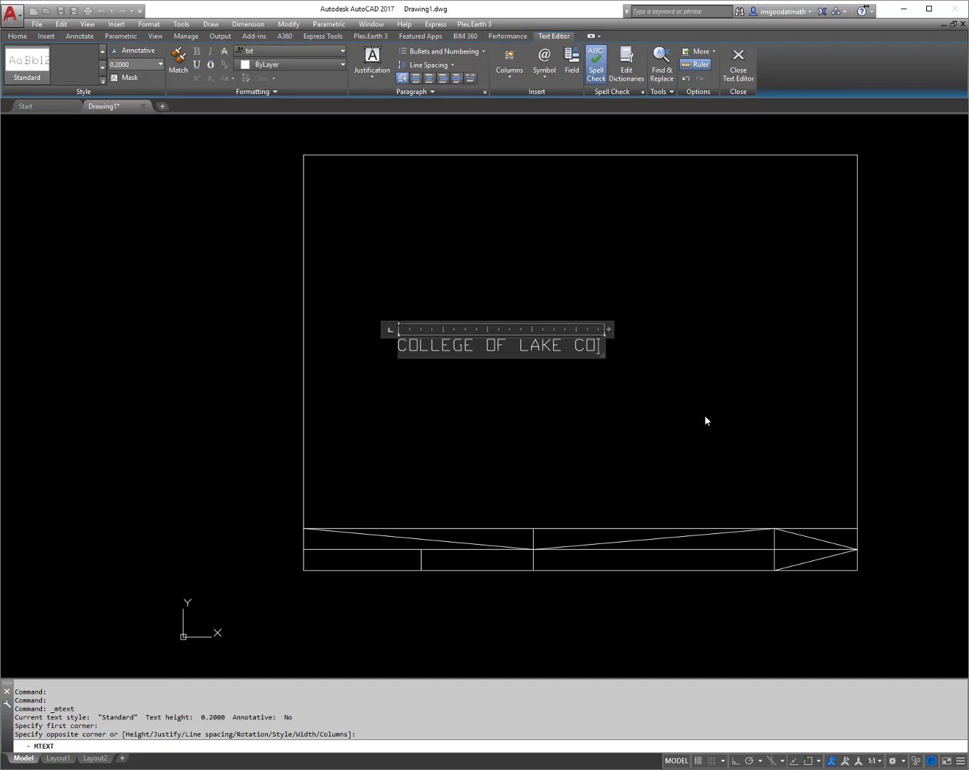
type("UNTY")
left_click_drag(607, 329, 708, 328)
- Set the whole label to the romans font and commit it
key("ctrl+a")
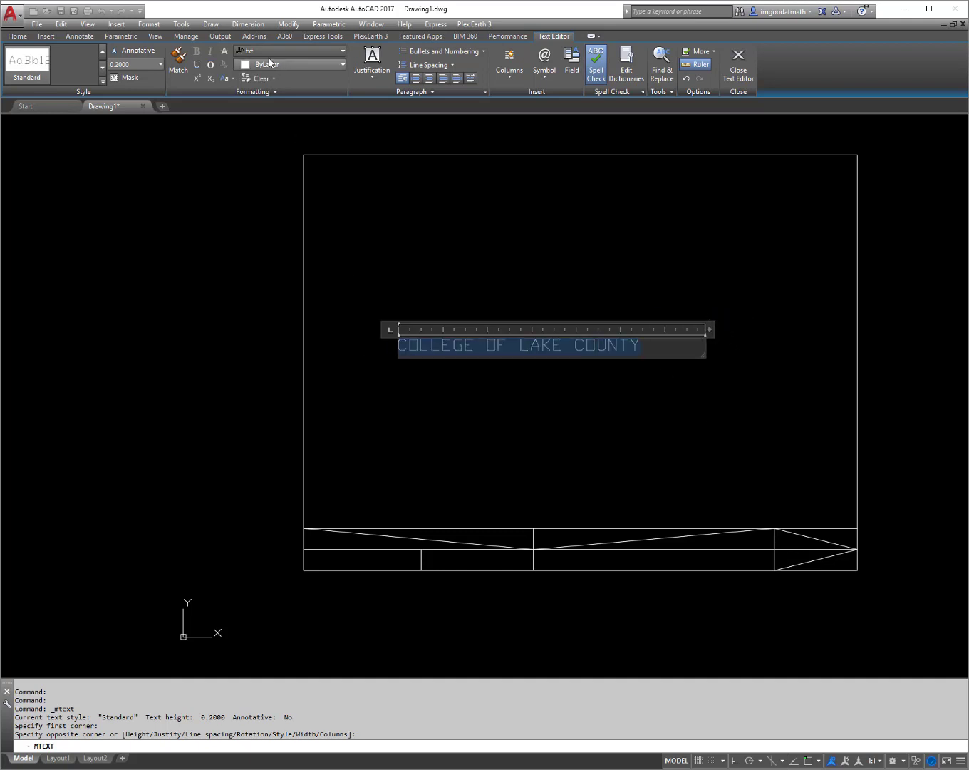
left_click(271, 51)
scroll(289, 250, "up", 15)
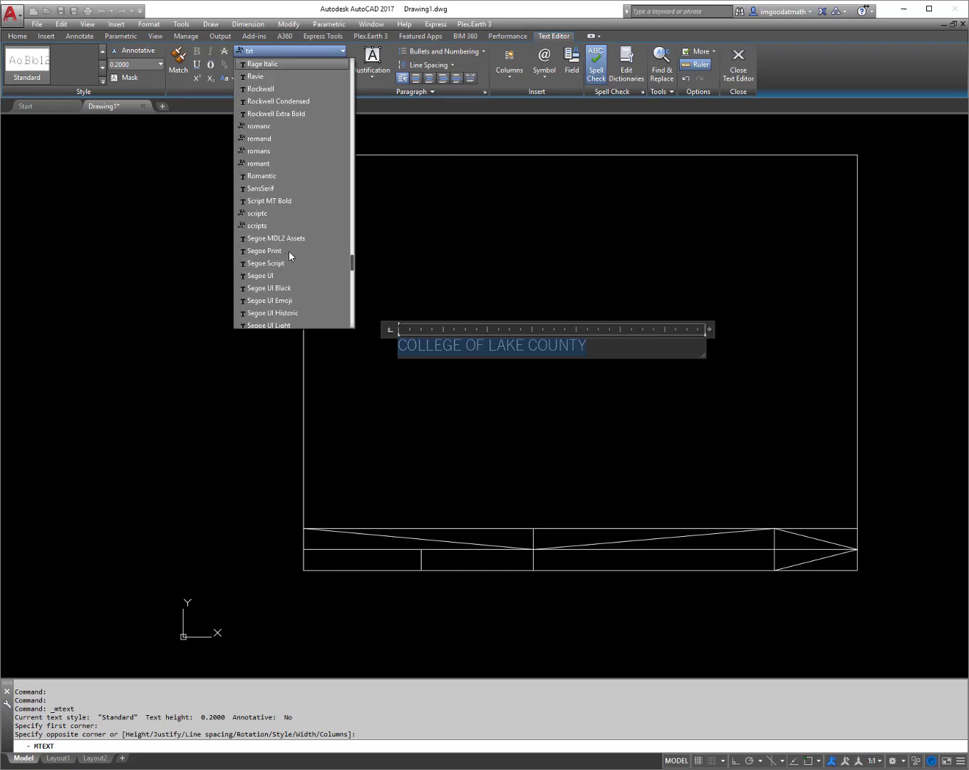
left_click(282, 150)
left_click(535, 336)
left_click(530, 340)
left_click(535, 339)
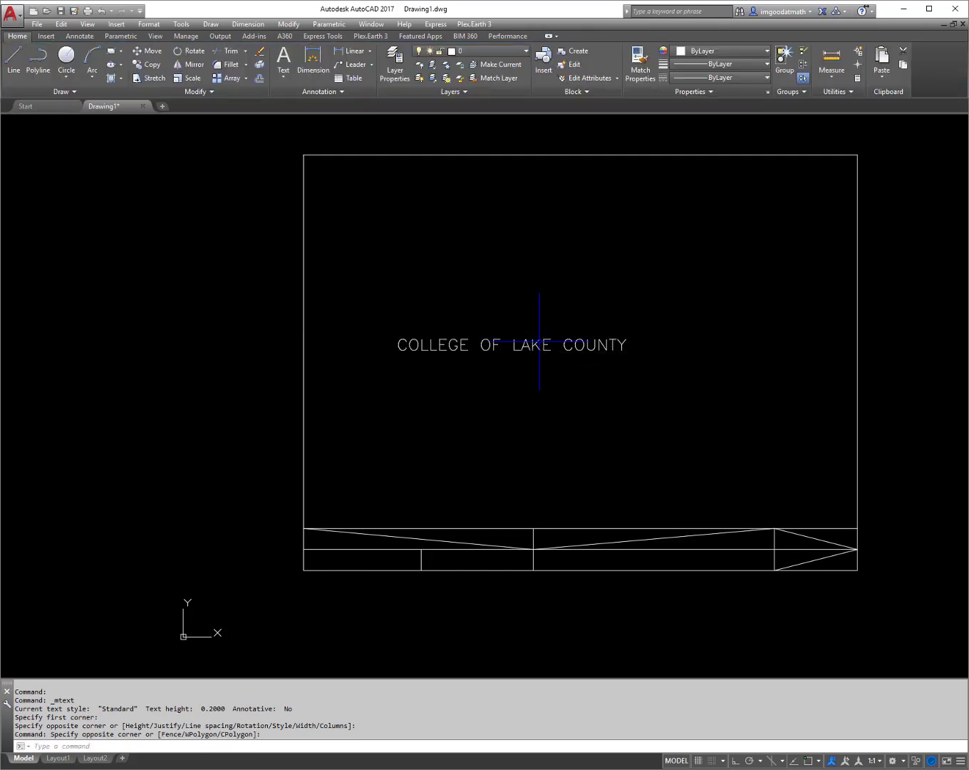
- Reopen the label editor and look through the annotation text settings
double_click(593, 347)
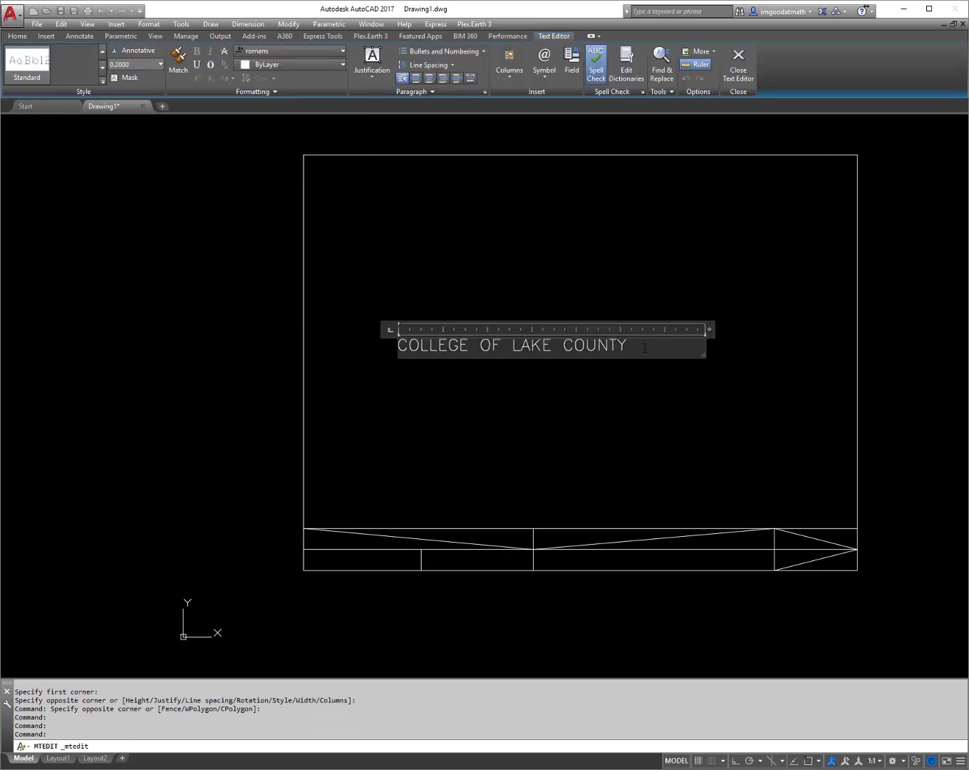
left_click(609, 380)
double_click(592, 347)
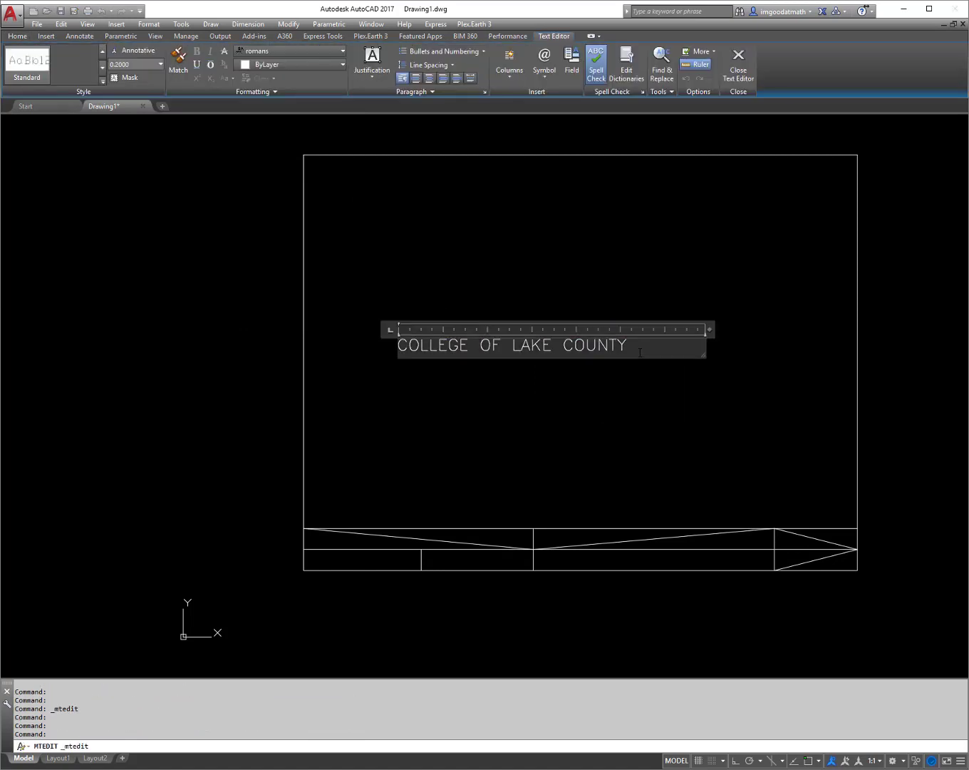
left_click(585, 384)
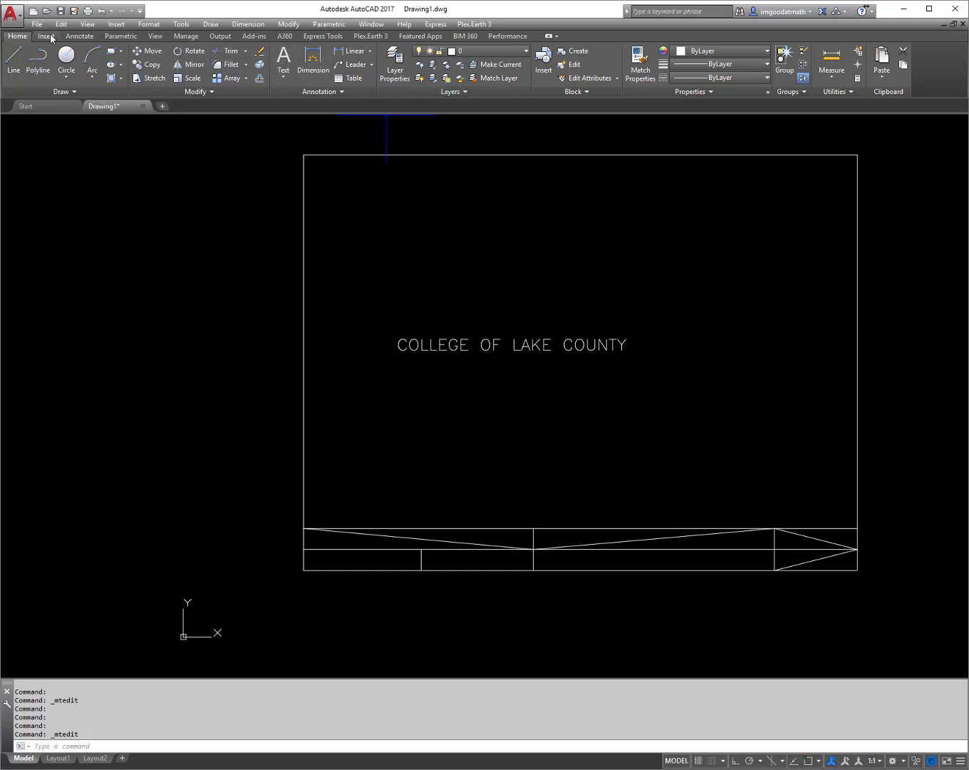
left_click(77, 35)
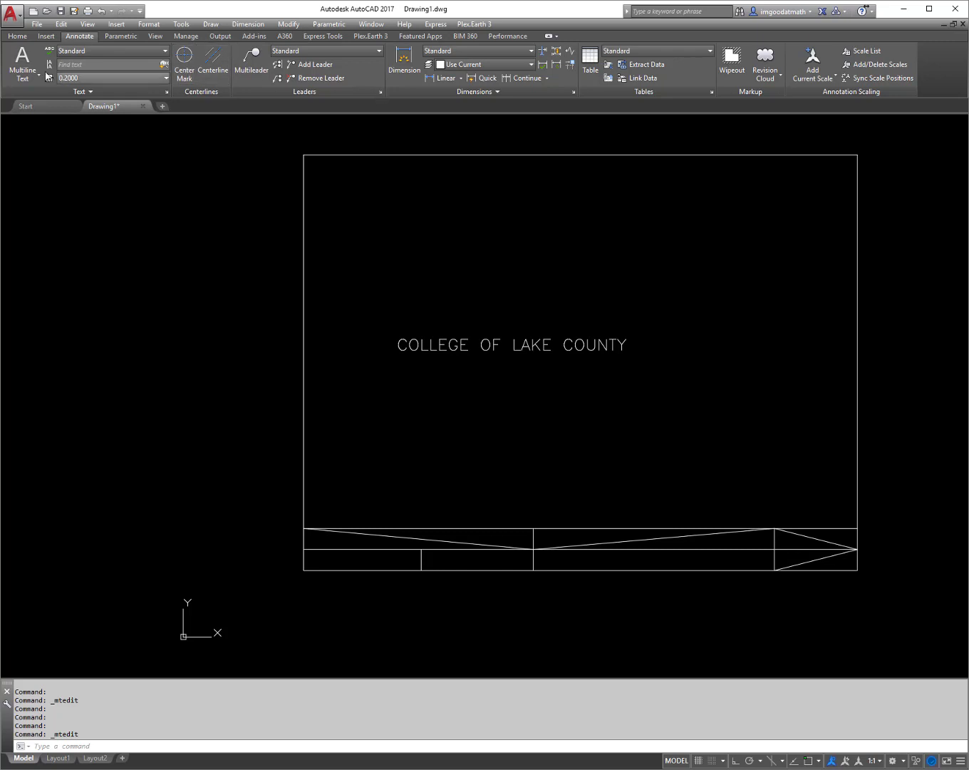
left_click(17, 36)
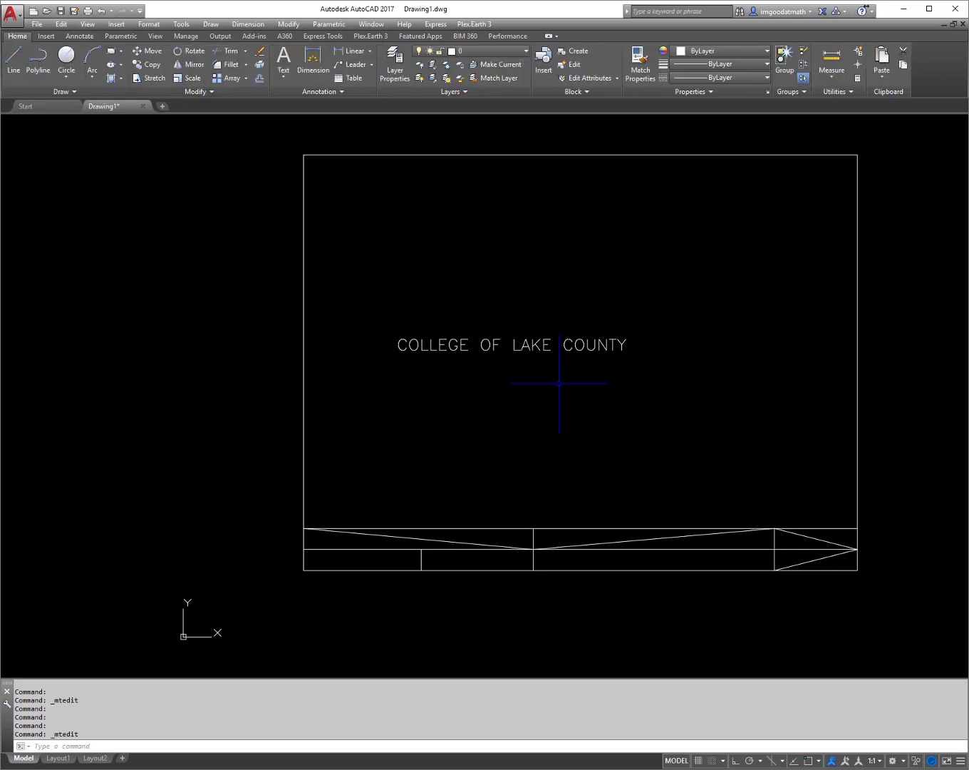
- Set the label's text height to 0.125 and its justification to Middle Center
double_click(531, 346)
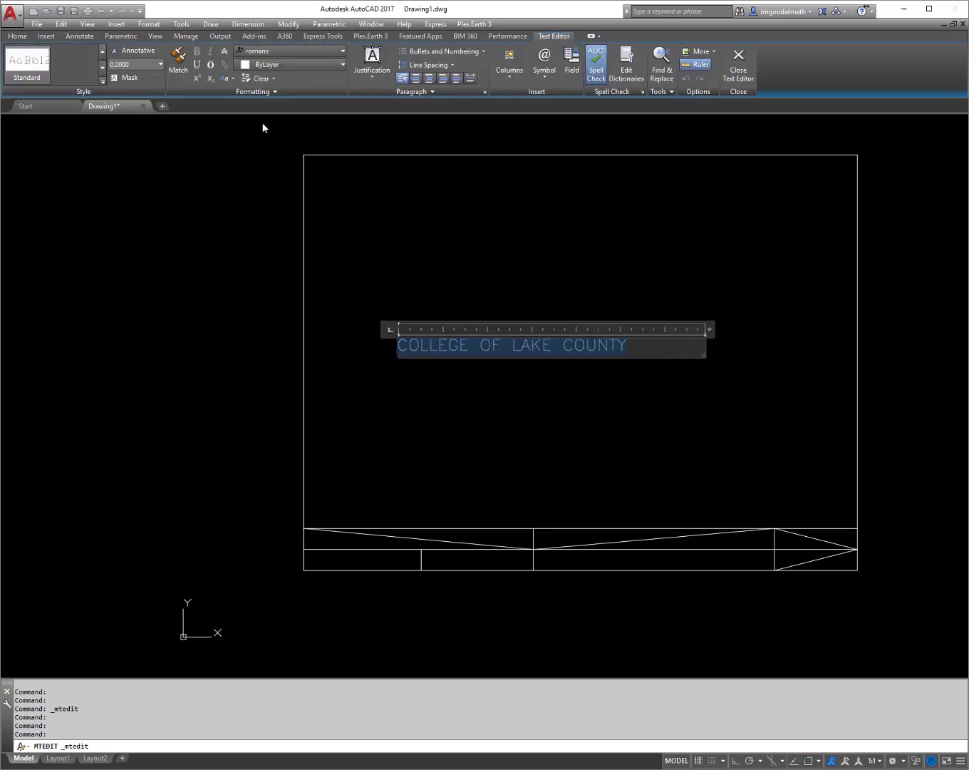
left_click(139, 68)
type(".125")
key("Return")
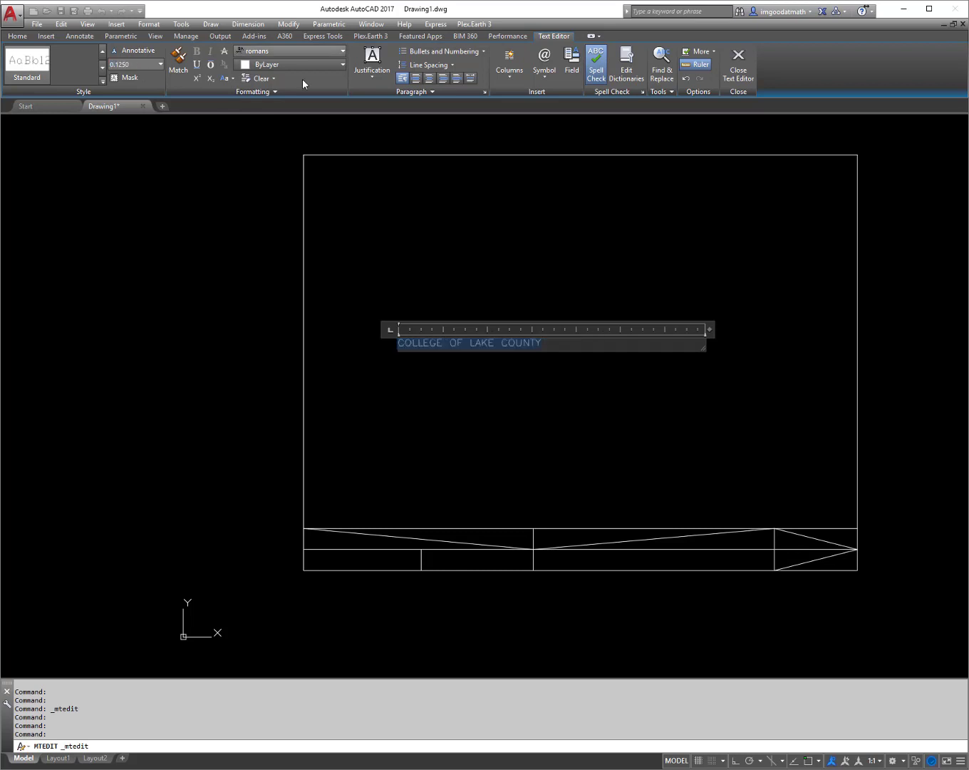
left_click(377, 78)
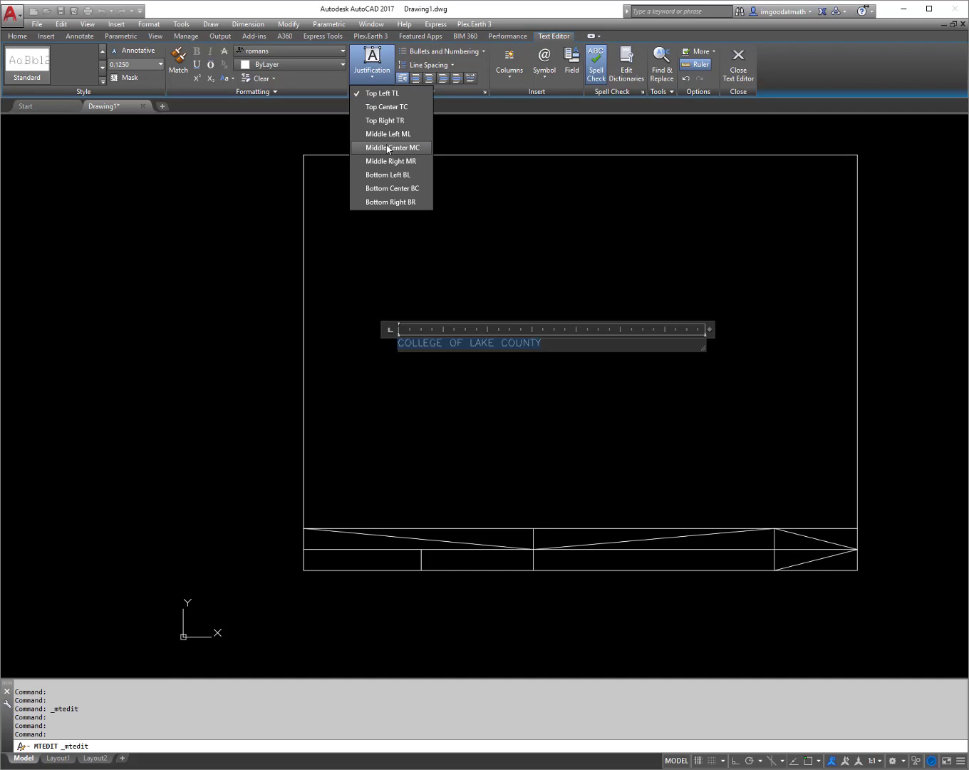
left_click(384, 149)
left_click(528, 277)
scroll(567, 340, "up", 2)
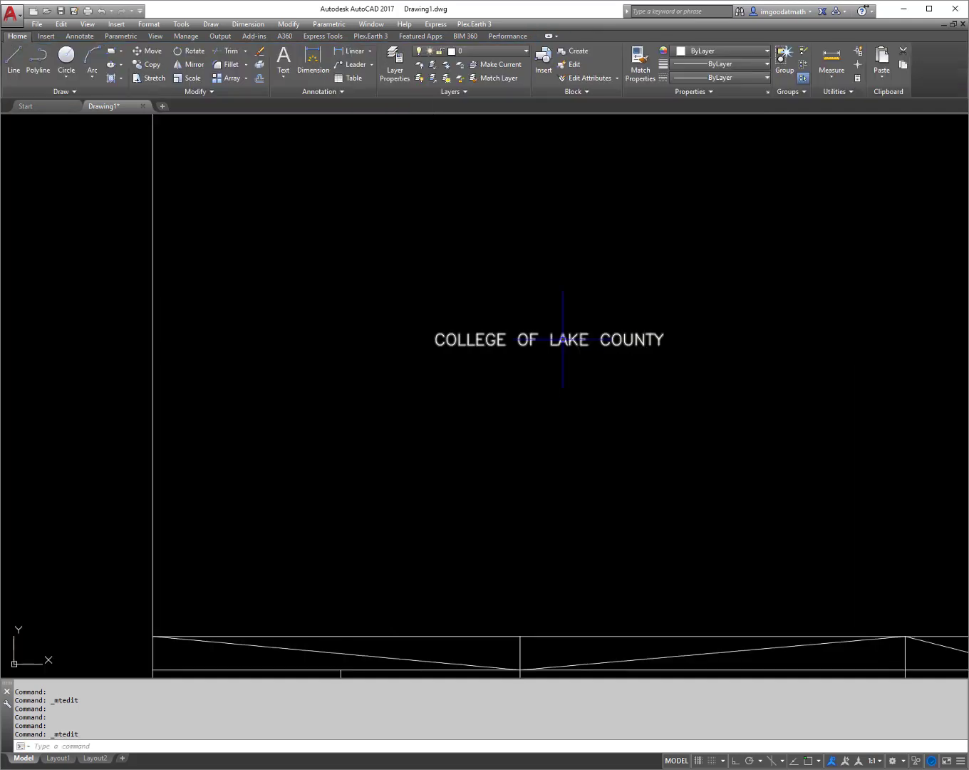
- Snap the COLLEGE OF LAKE COUNTY label's insertion grip to the upper-left diagonal line's midpoint
double_click(571, 341)
left_click(575, 355)
left_click(552, 340)
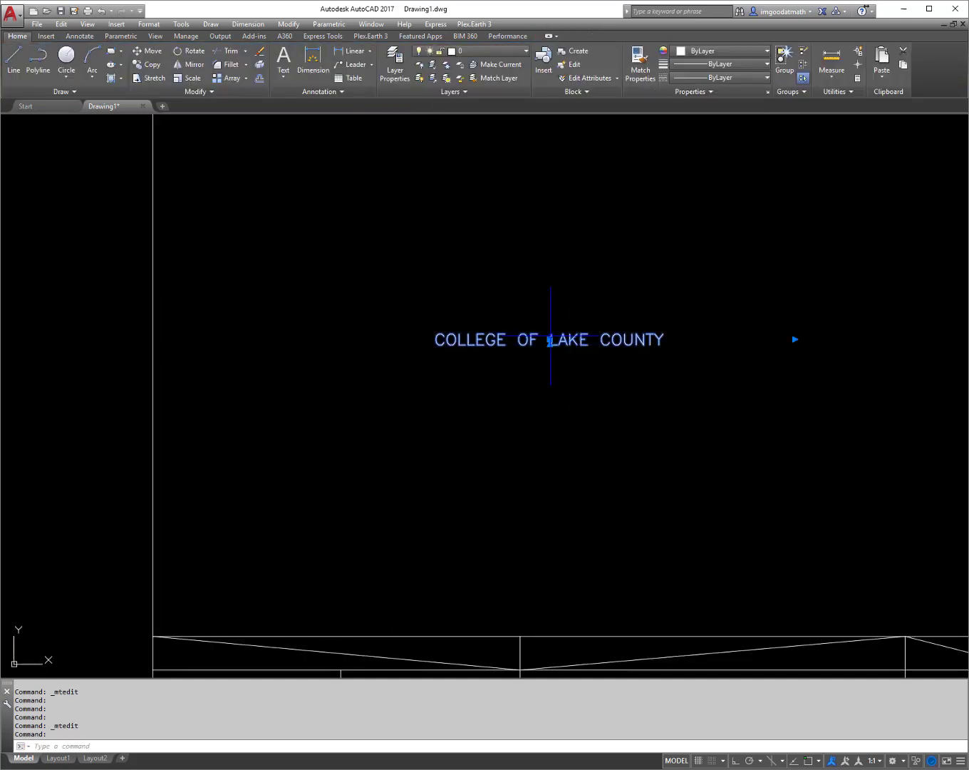
scroll(551, 340, "up", 4)
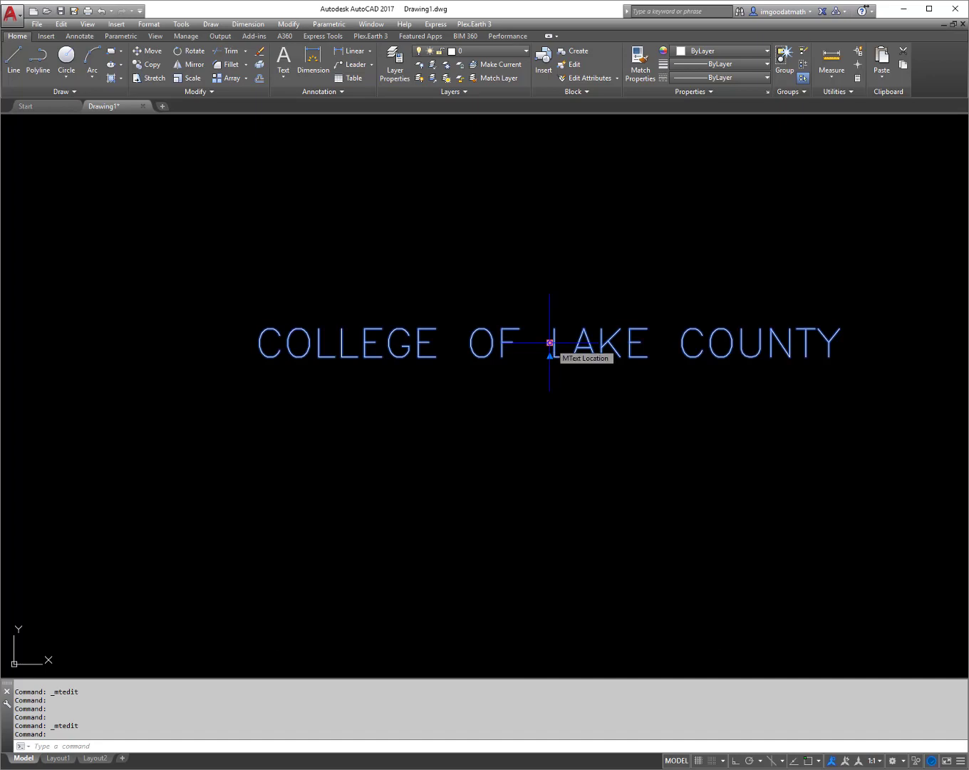
left_click(550, 342)
scroll(554, 339, "down", 5)
scroll(455, 479, "up", 5)
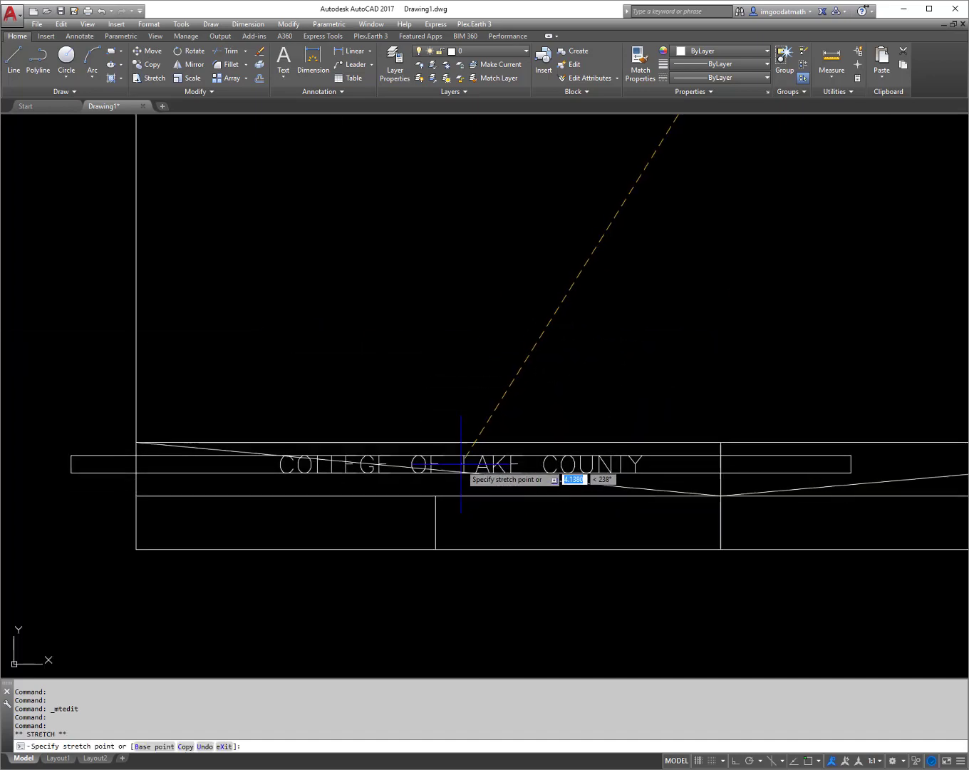
right_click(437, 461, "shift")
left_click(499, 551)
left_click(437, 464)
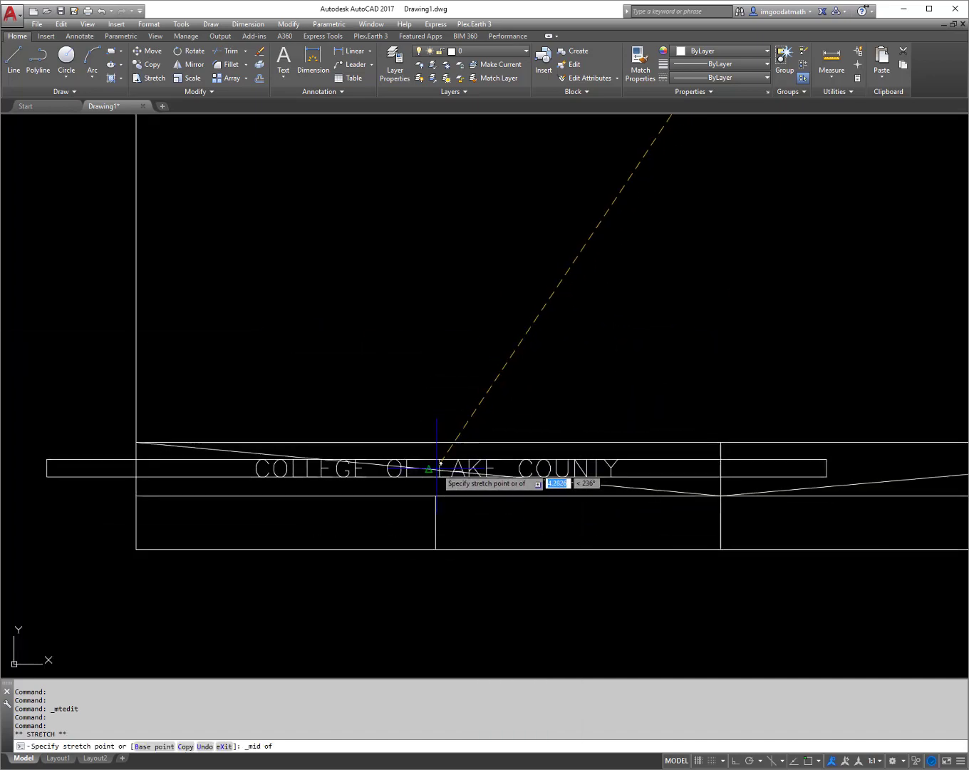
key("Escape")
key("Escape")
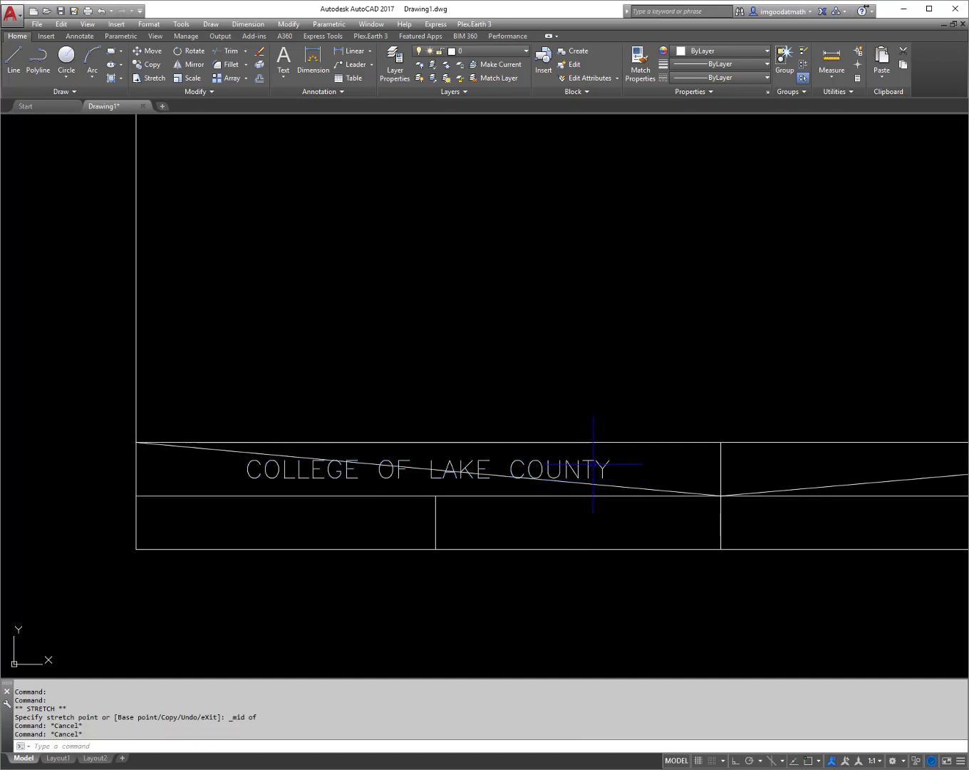
- Reselect the label, abandon a width change, and start the COPY command with CO
left_click(599, 466)
left_click(818, 468)
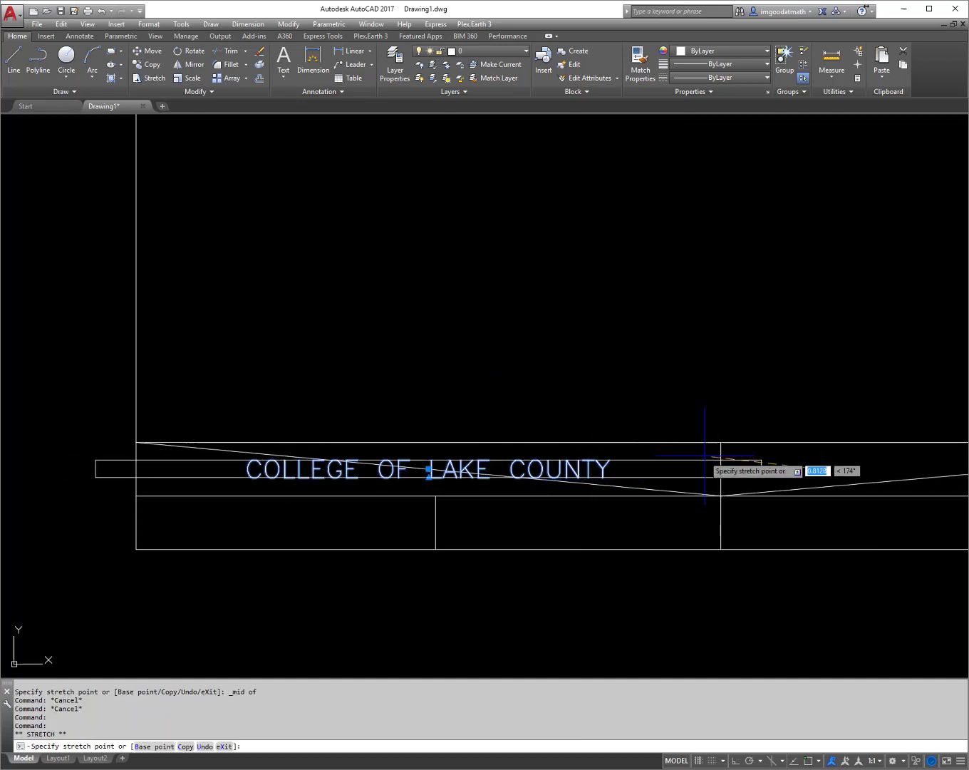
key("Escape")
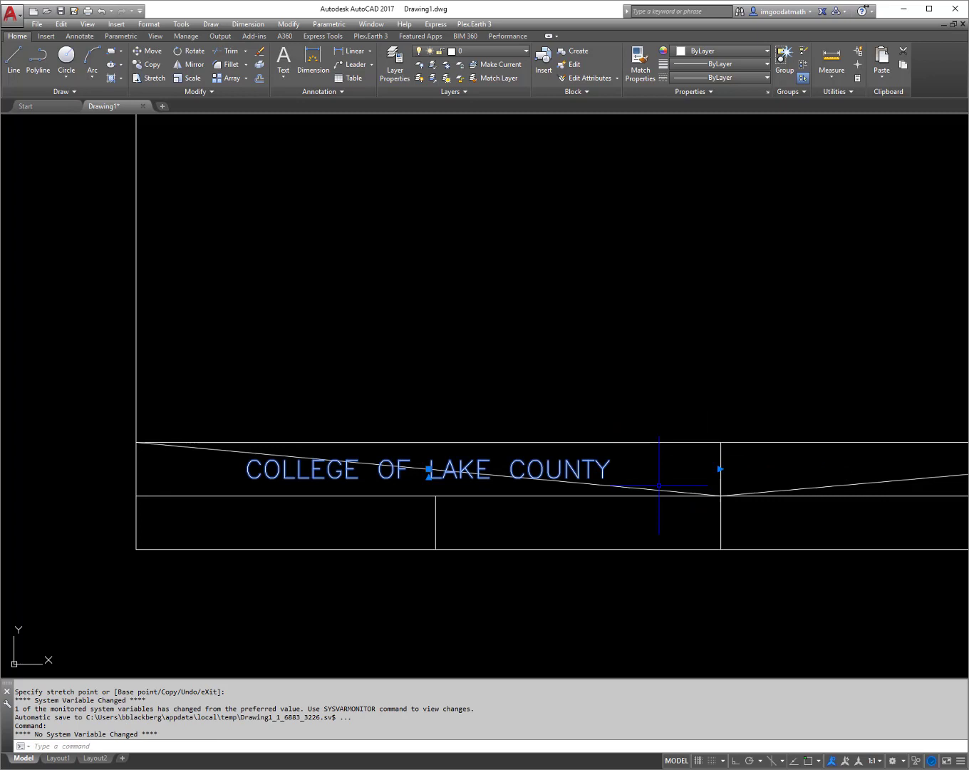
scroll(623, 488, "down", 2)
key("Escape")
key("Escape")
type("CO")
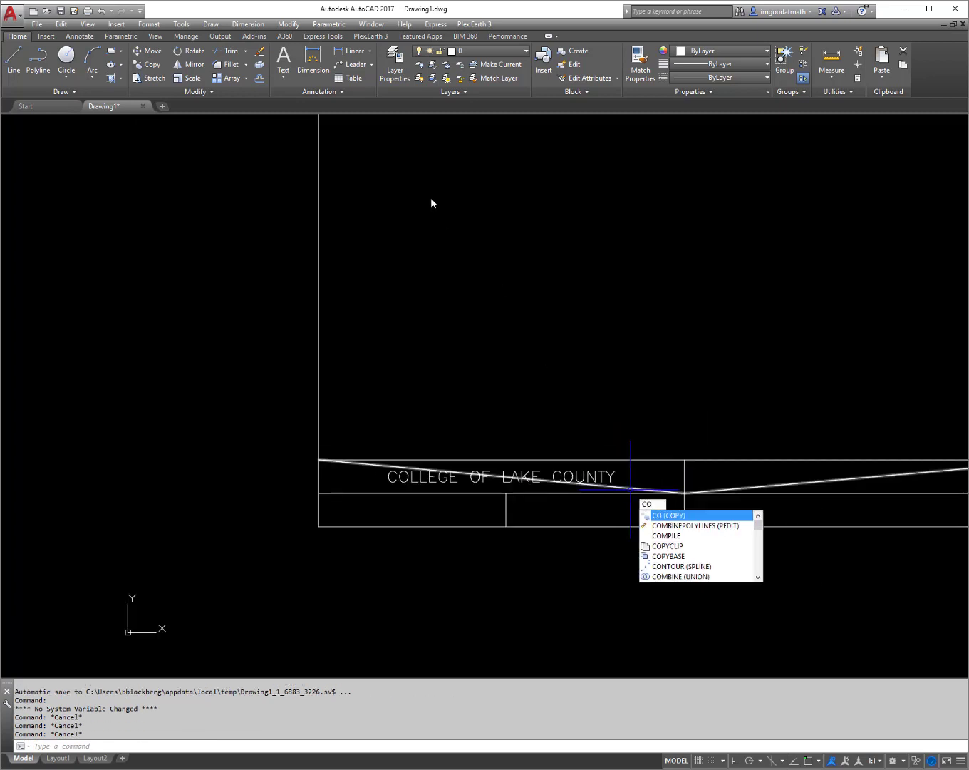
key("Return")
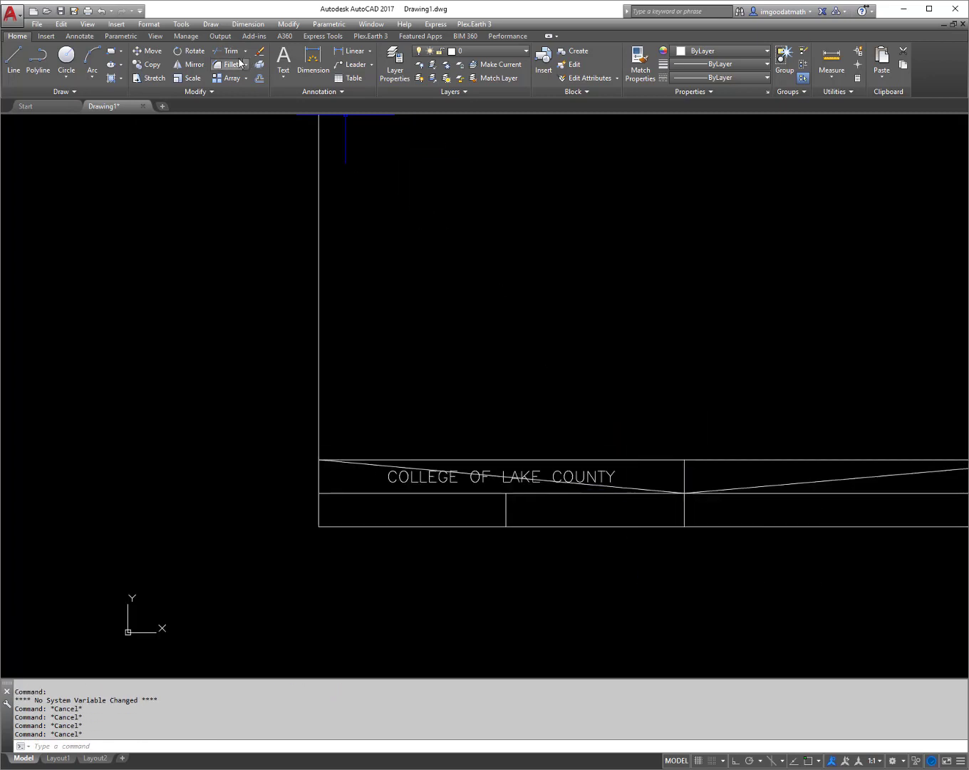
- Copy the label from its midpoint base to the middle cell's diagonal midpoint
left_click(559, 473)
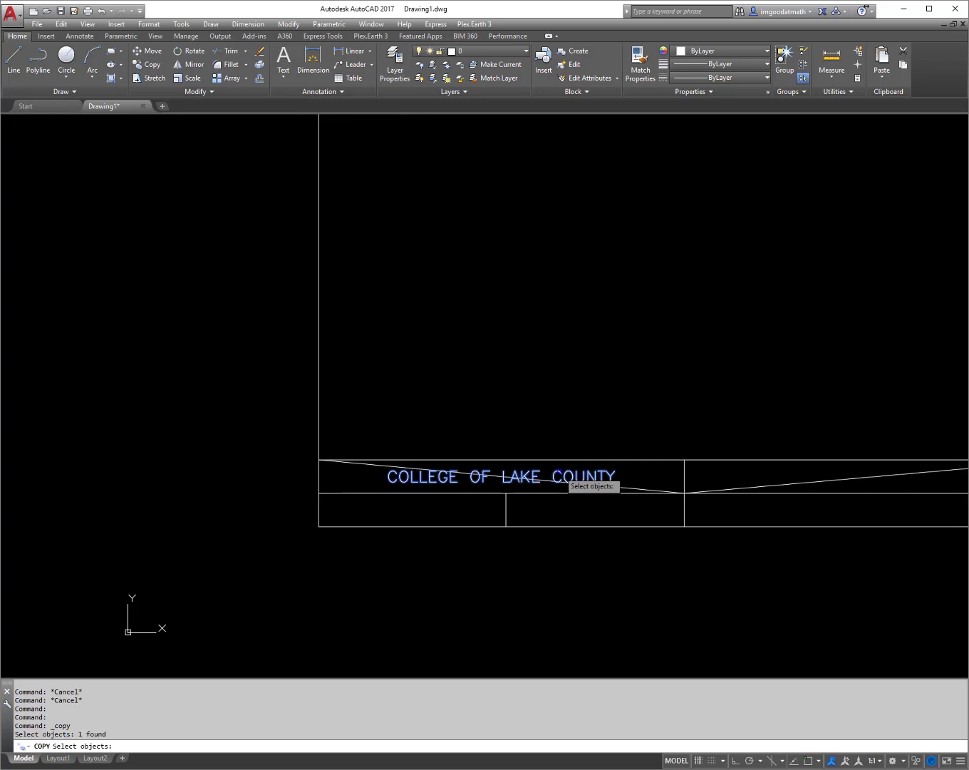
key("Return")
right_click(545, 450, "shift")
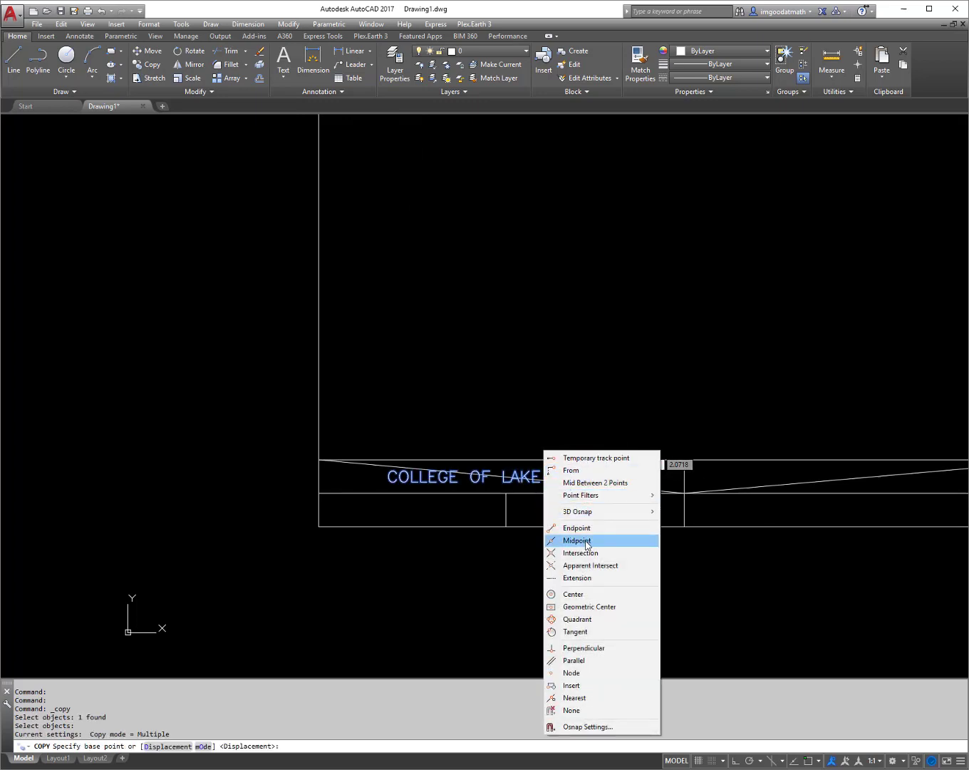
left_click(587, 546)
scroll(559, 480, "up", 2)
left_click(560, 491)
scroll(262, 428, "down", 4)
scroll(562, 449, "up", 4)
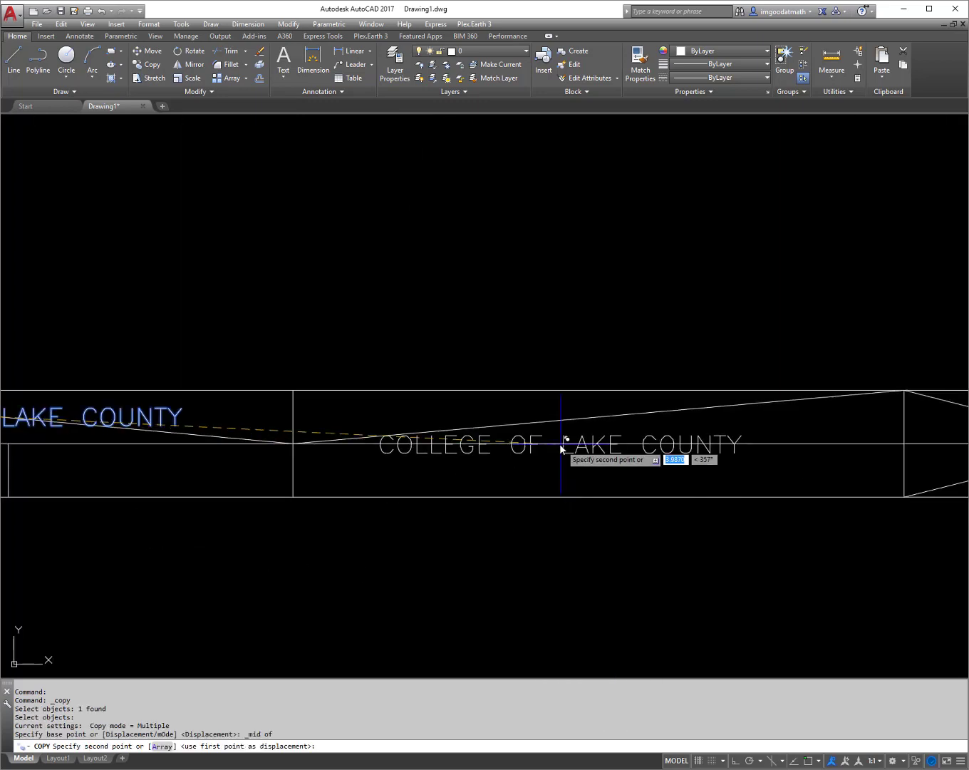
right_click(561, 449, "shift")
left_click(601, 530)
left_click(580, 416)
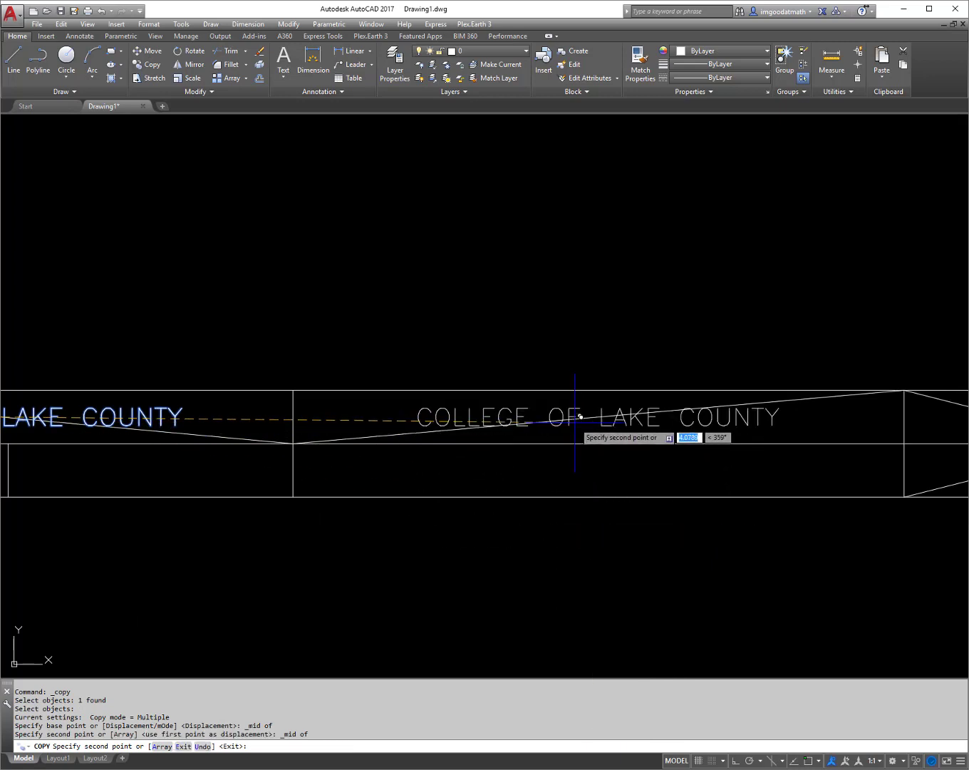
- Place two more copies at the diagonal midpoints of both right-hand cells
middle_click_drag(709, 458, 417, 461)
right_click(648, 451, "shift")
left_click(681, 532)
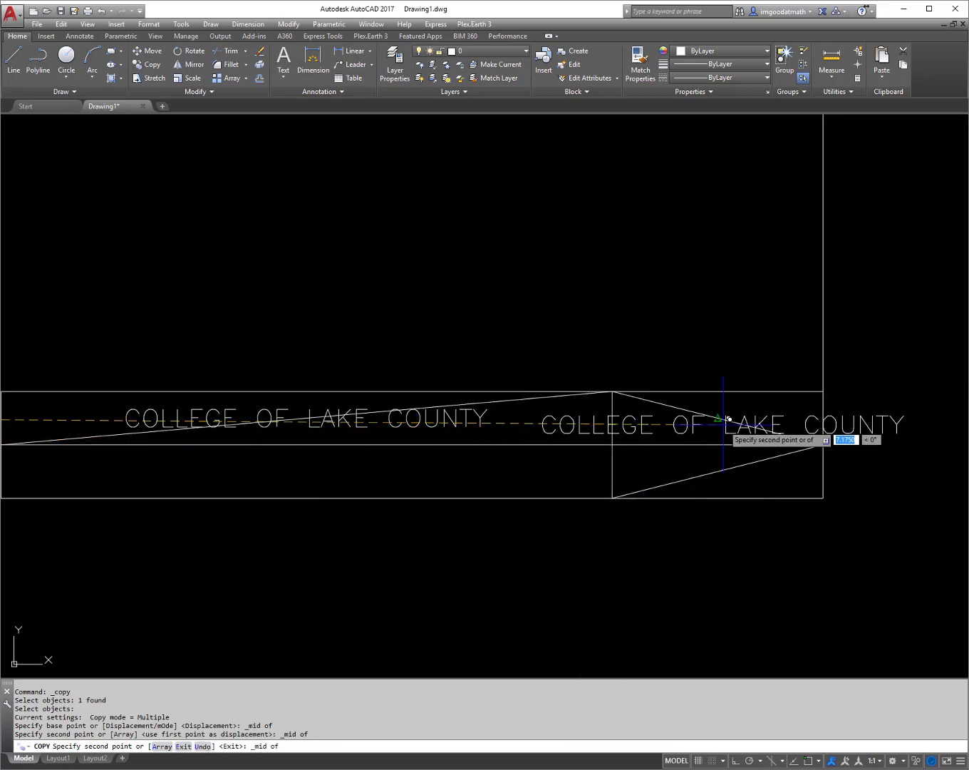
left_click(728, 419)
right_click(714, 466, "shift")
left_click(737, 553)
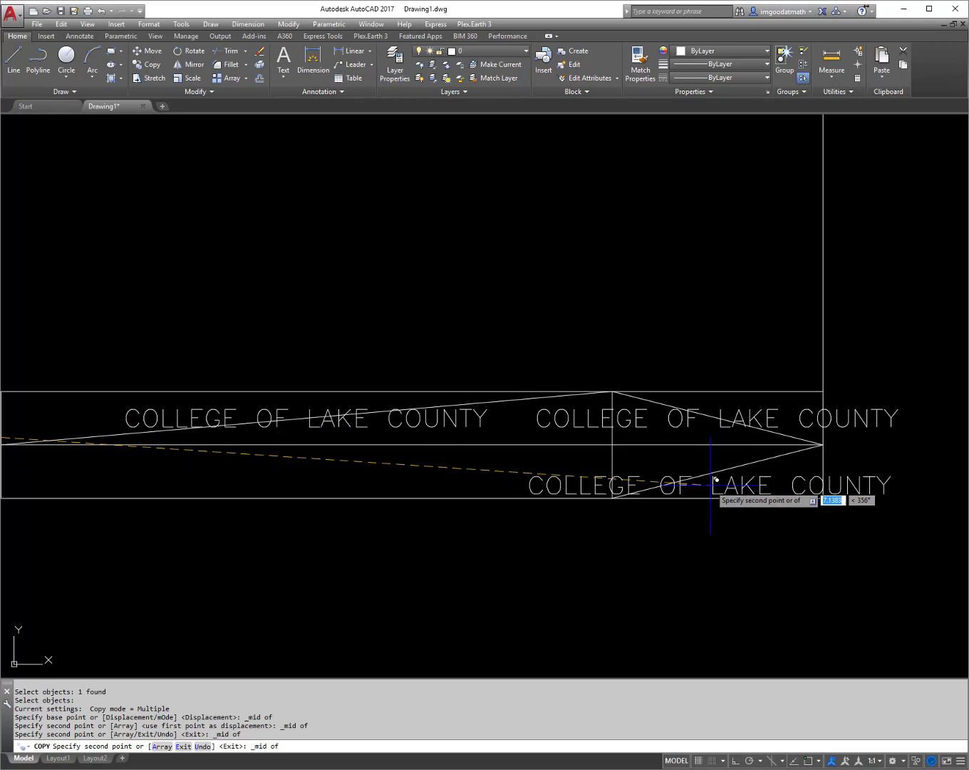
left_click(710, 484)
scroll(742, 519, "down", 2)
key("Escape")
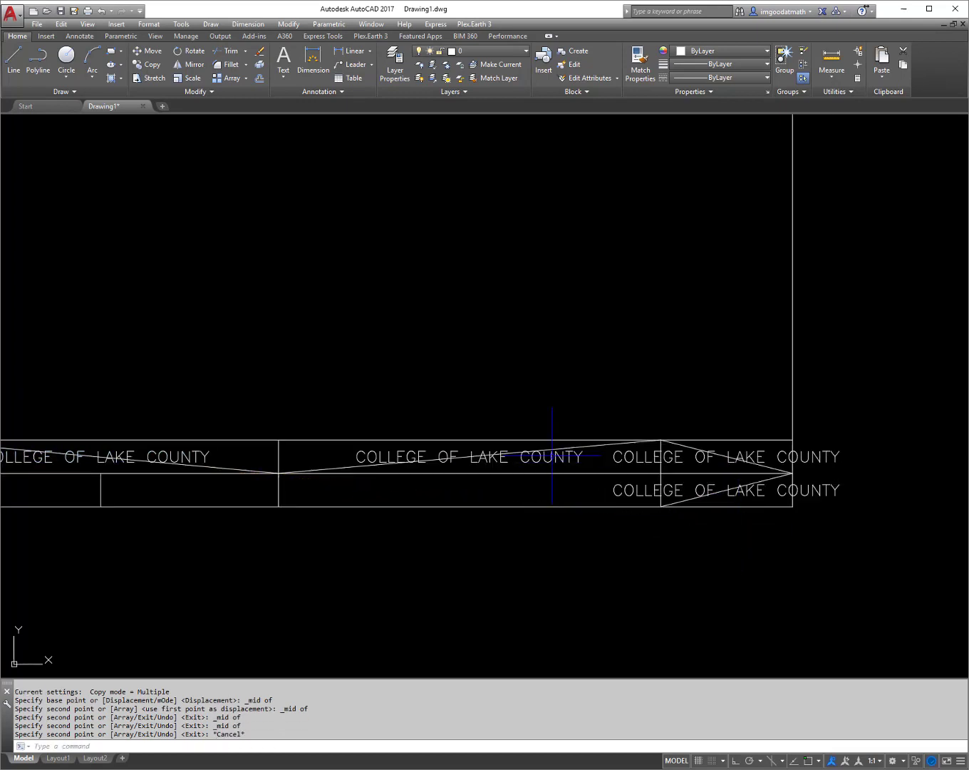
middle_click_drag(553, 455, 669, 472)
left_click(669, 473)
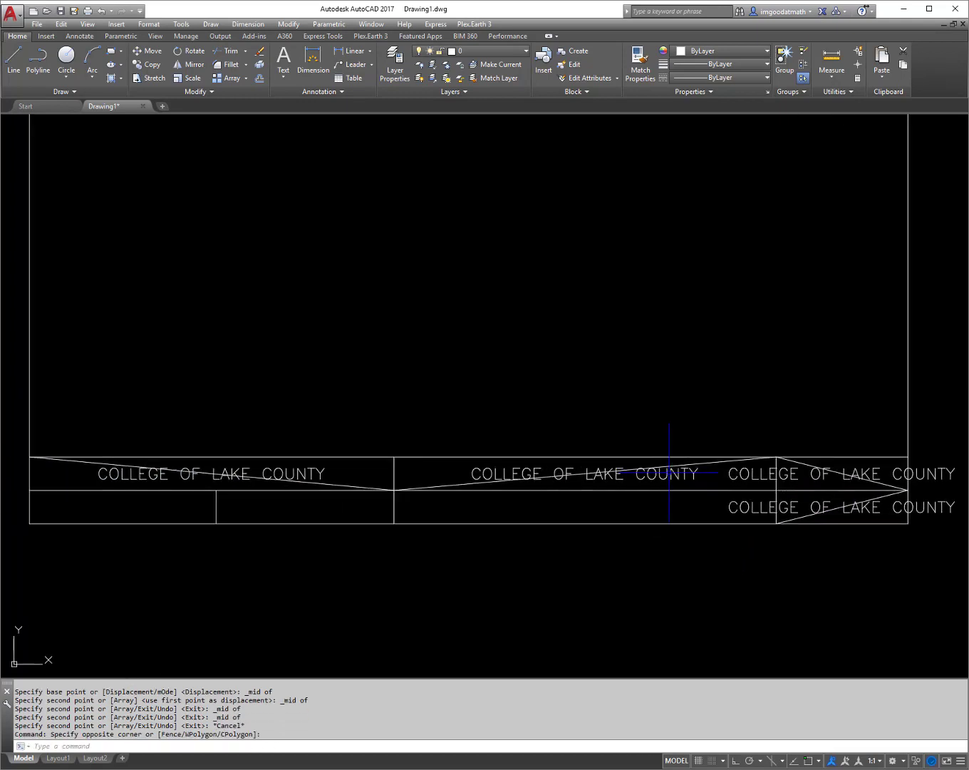
- Retype the middle copy as DRAWING TITLE and the right-hand copies as CAD 117 and PROJECT #
double_click(669, 473)
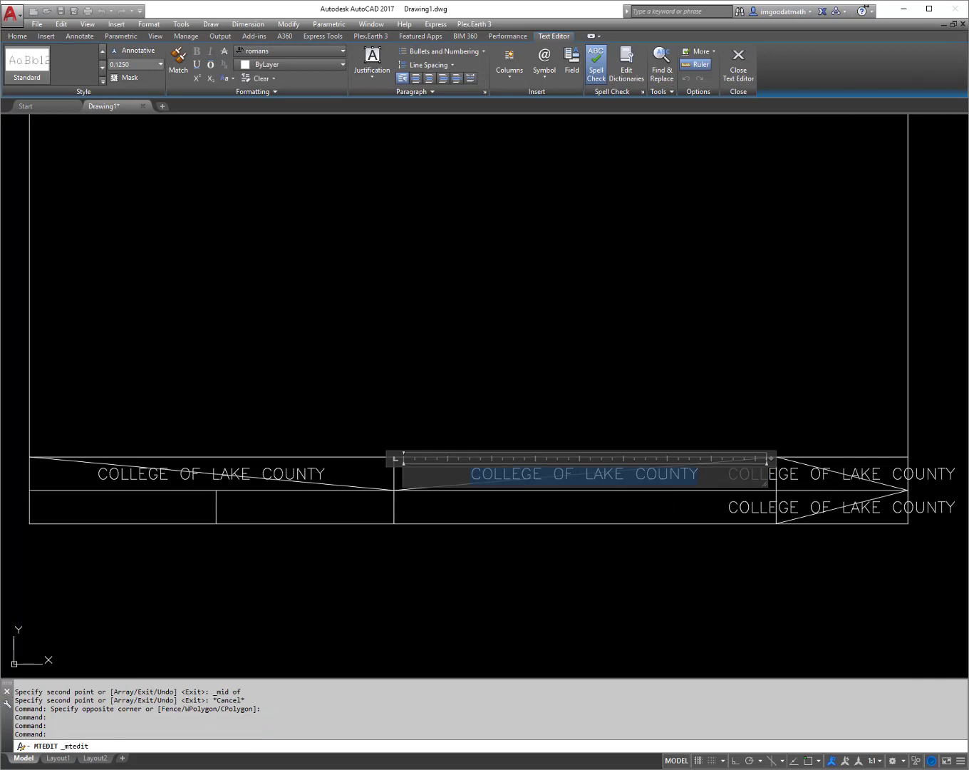
type("DRAWING TITLE")
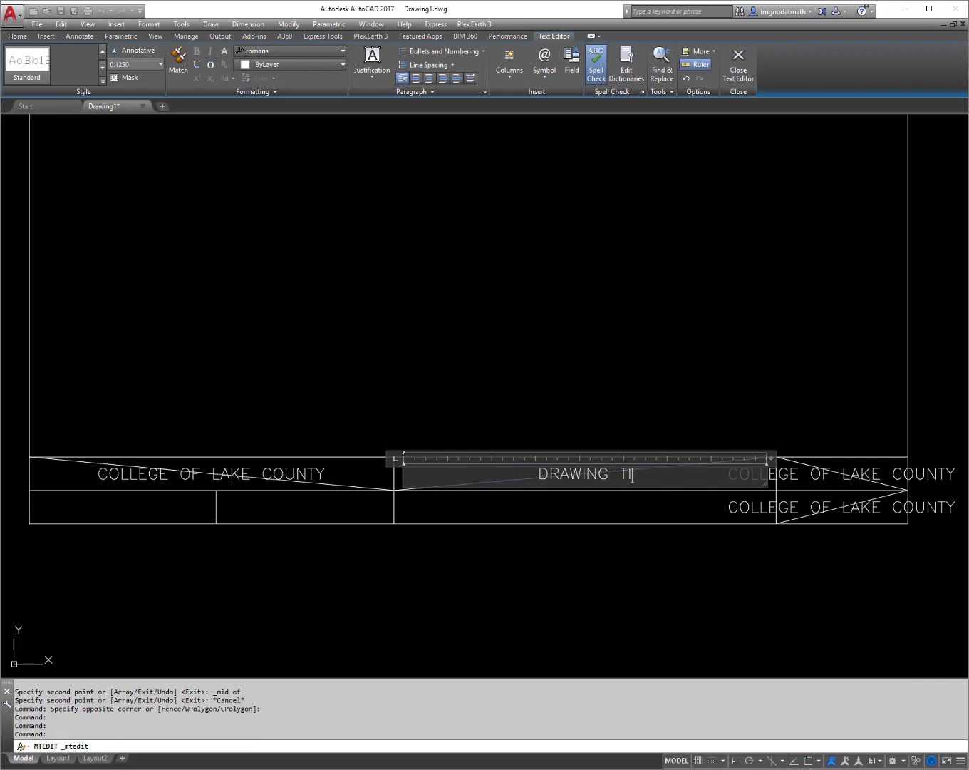
left_click(524, 371)
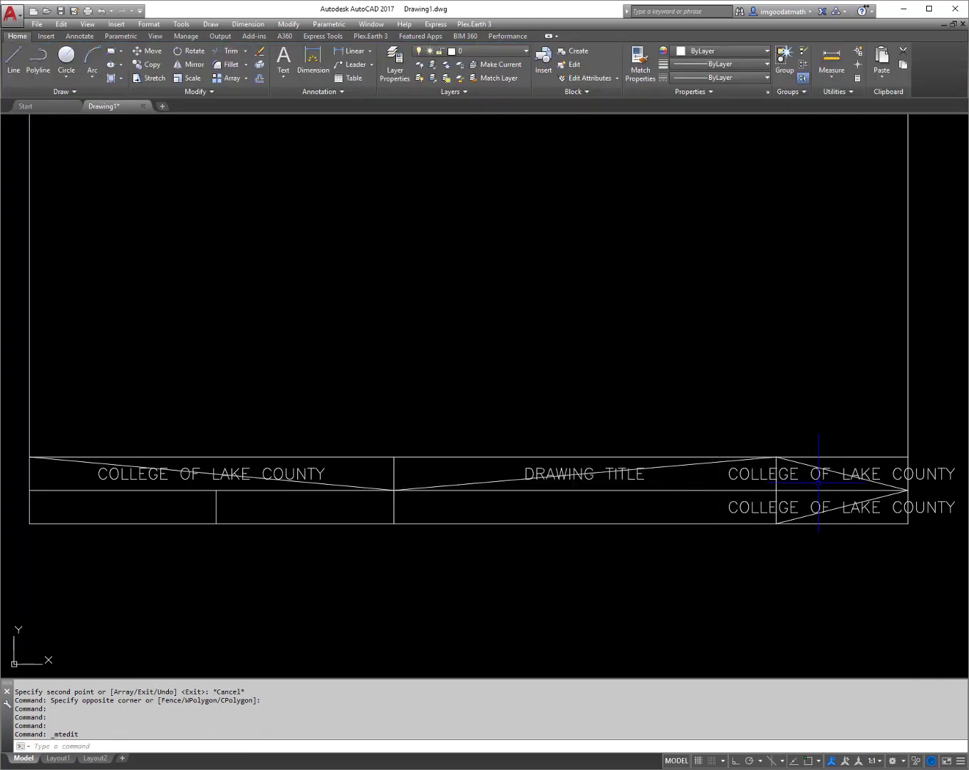
double_click(843, 475)
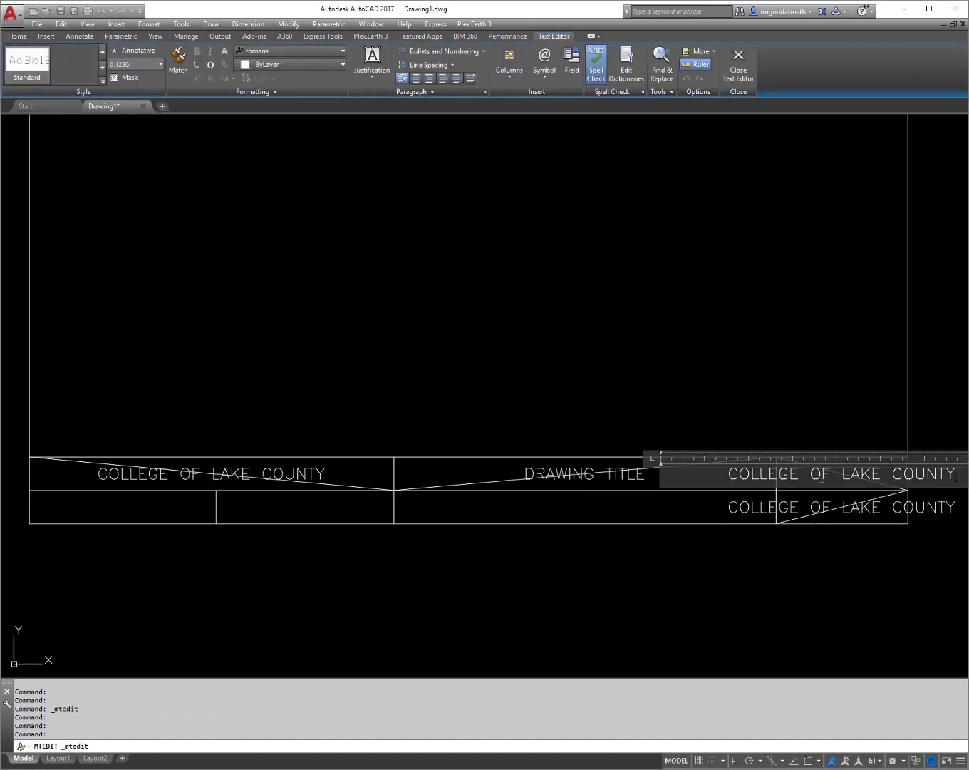
triple_click(822, 476)
type("CAD 11")
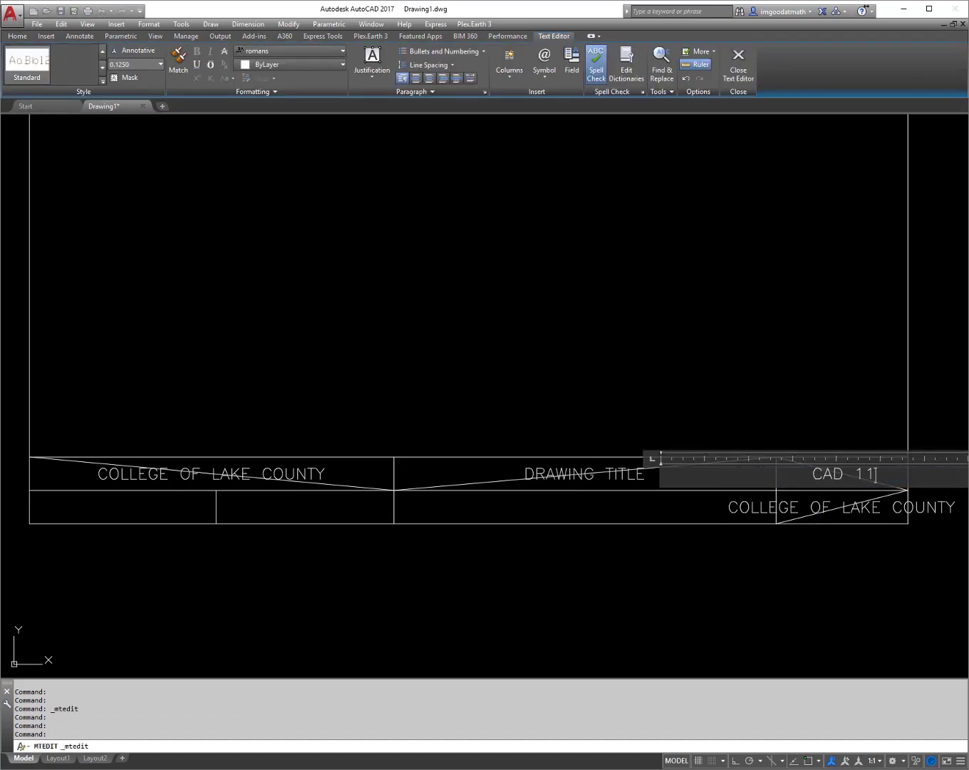
type("7")
left_click(796, 618)
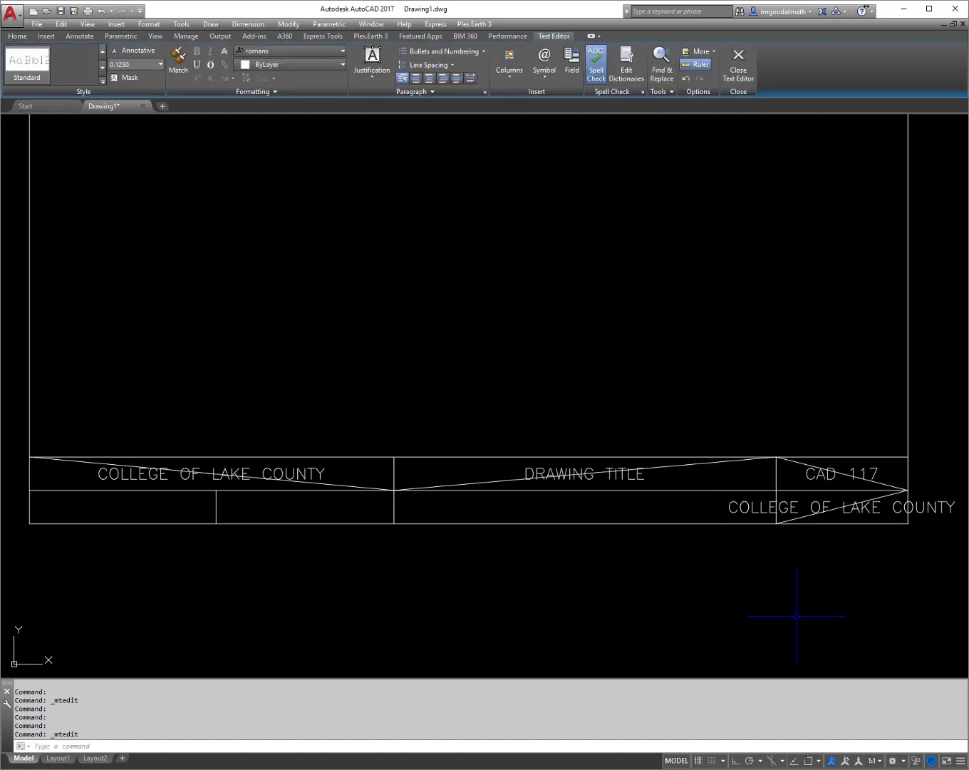
double_click(843, 508)
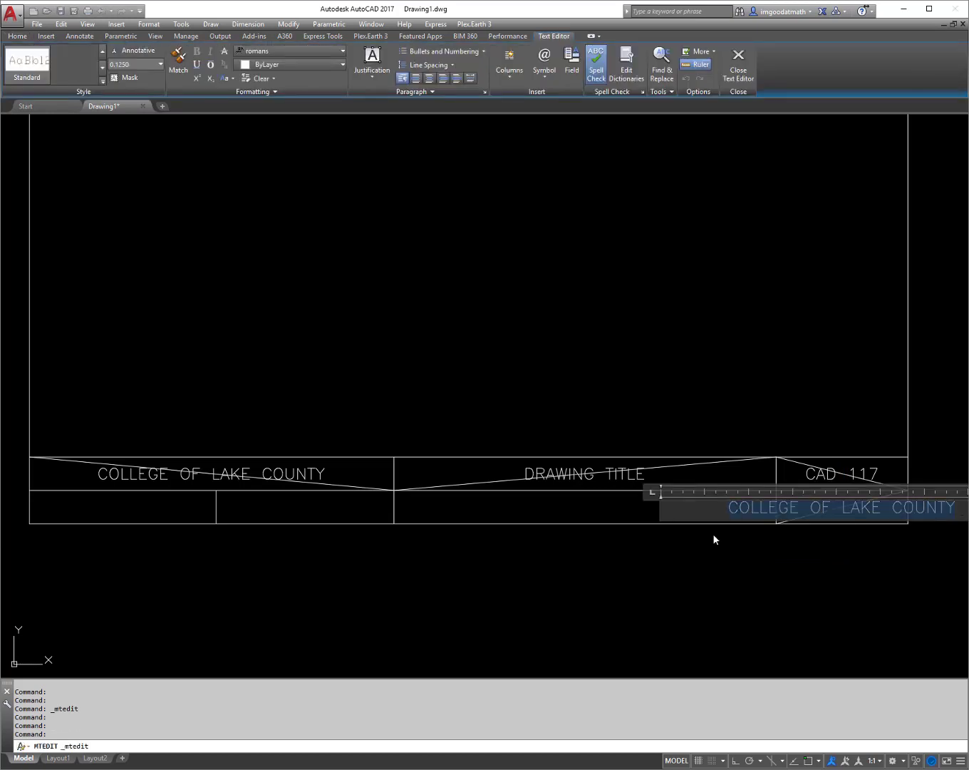
type("PROJECT ")
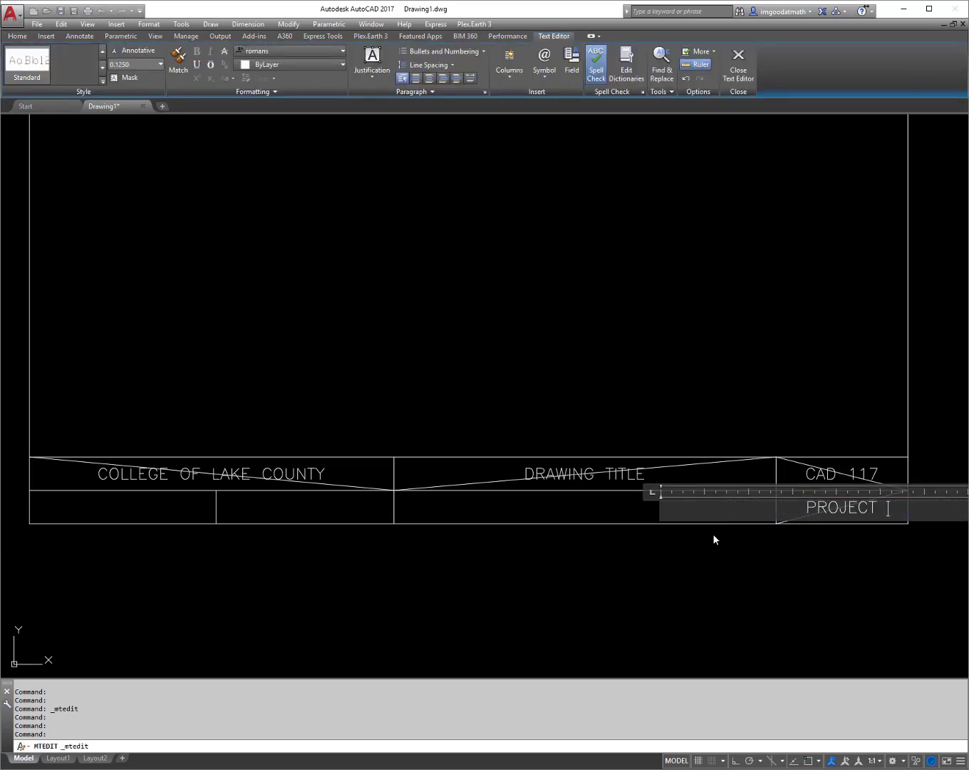
type("#")
left_click(762, 566)
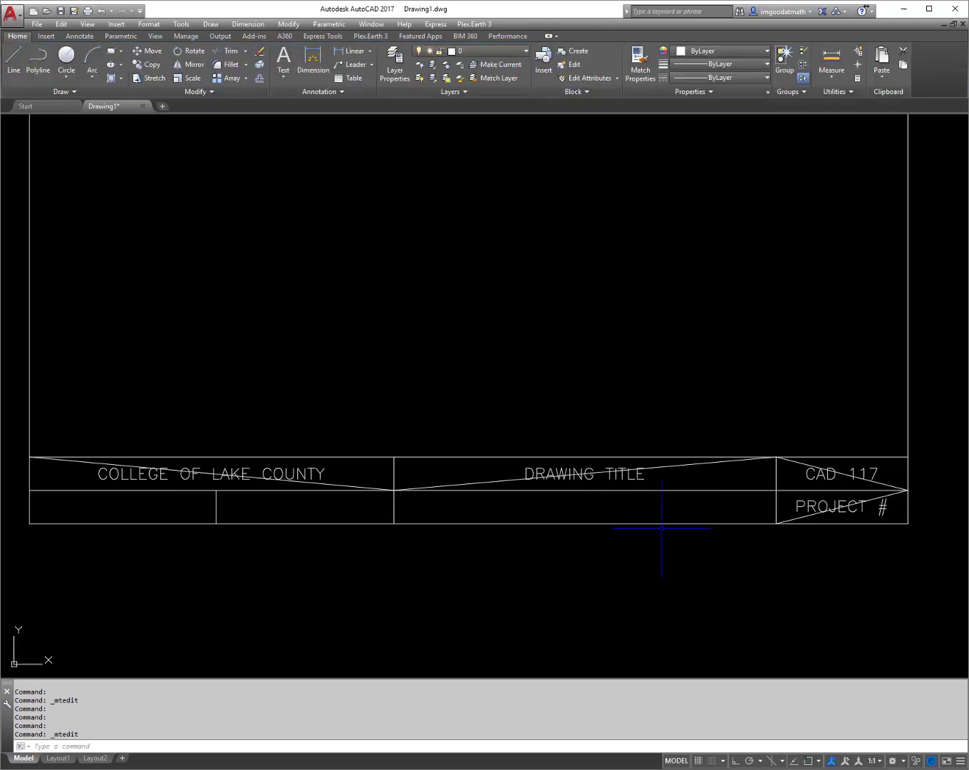
key("Escape")
key("Escape")
key("Escape")
- Erase the zig-zag guide polyline
left_click(475, 483)
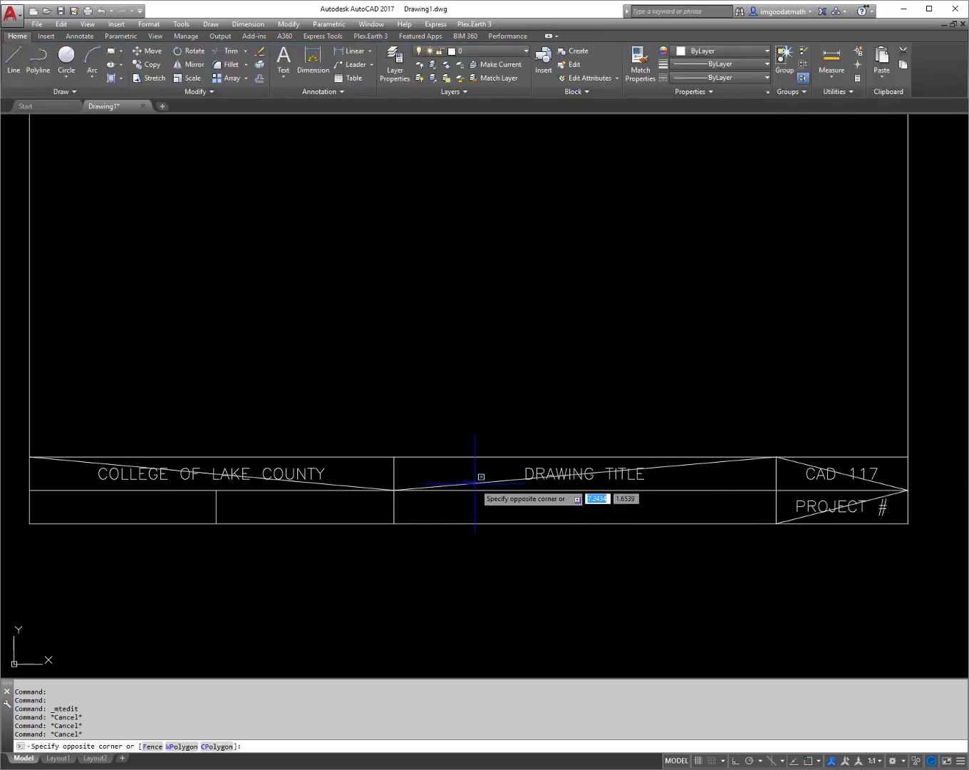
key("Escape")
left_click(477, 483)
key("Delete")
key("Escape")
key("Escape")
key("Escape")
key("Escape")
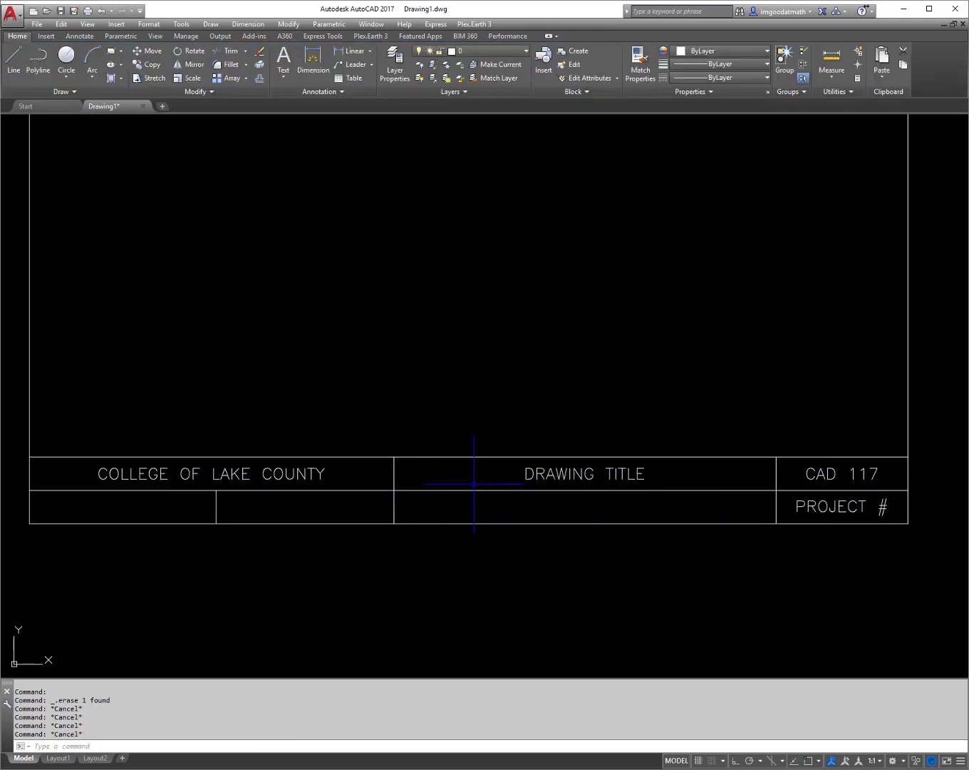
- Offset the middle cell's left edge 0.1 to the right
type("O")
key("Return")
type(".1")
key("Return")
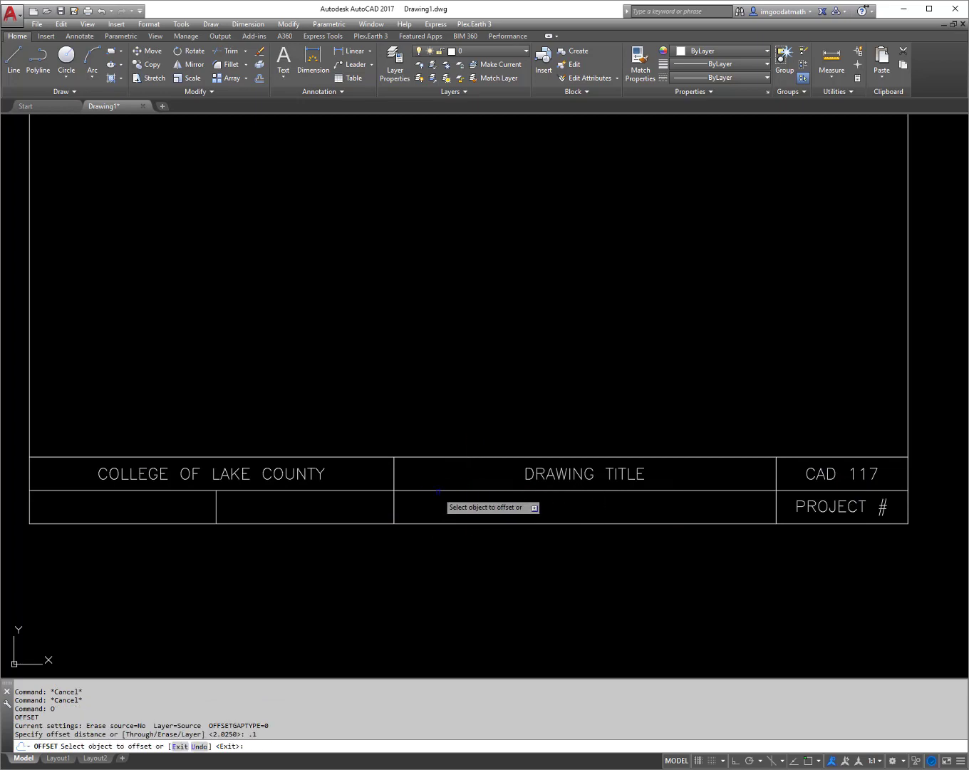
left_click(394, 497)
left_click(414, 501)
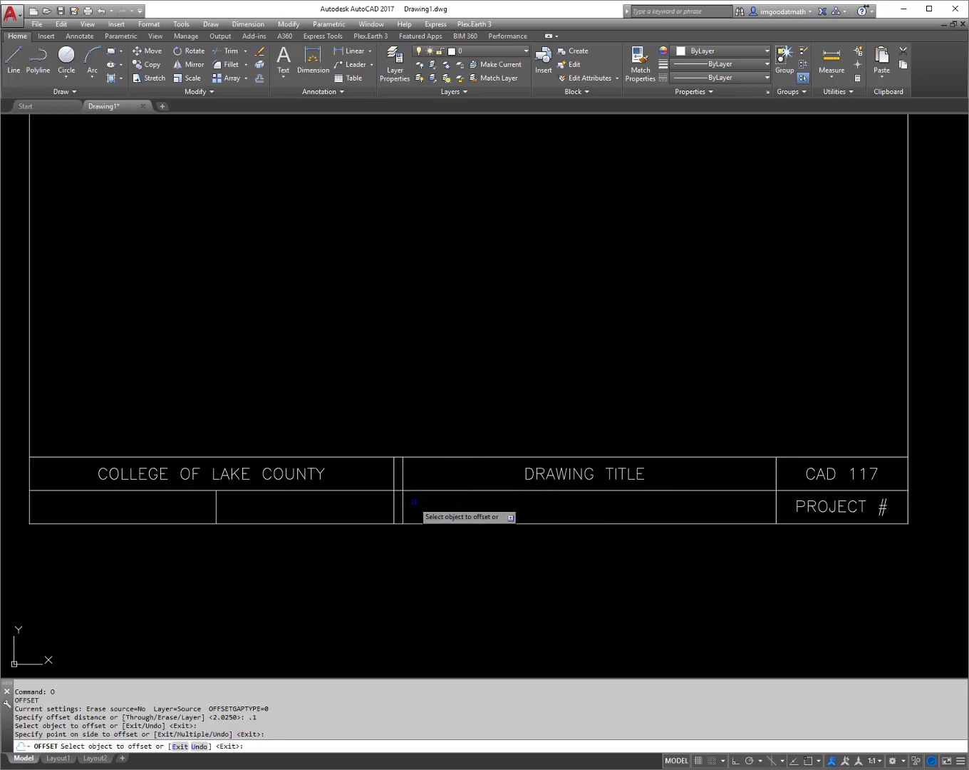
key("Escape")
key("Escape")
key("Escape")
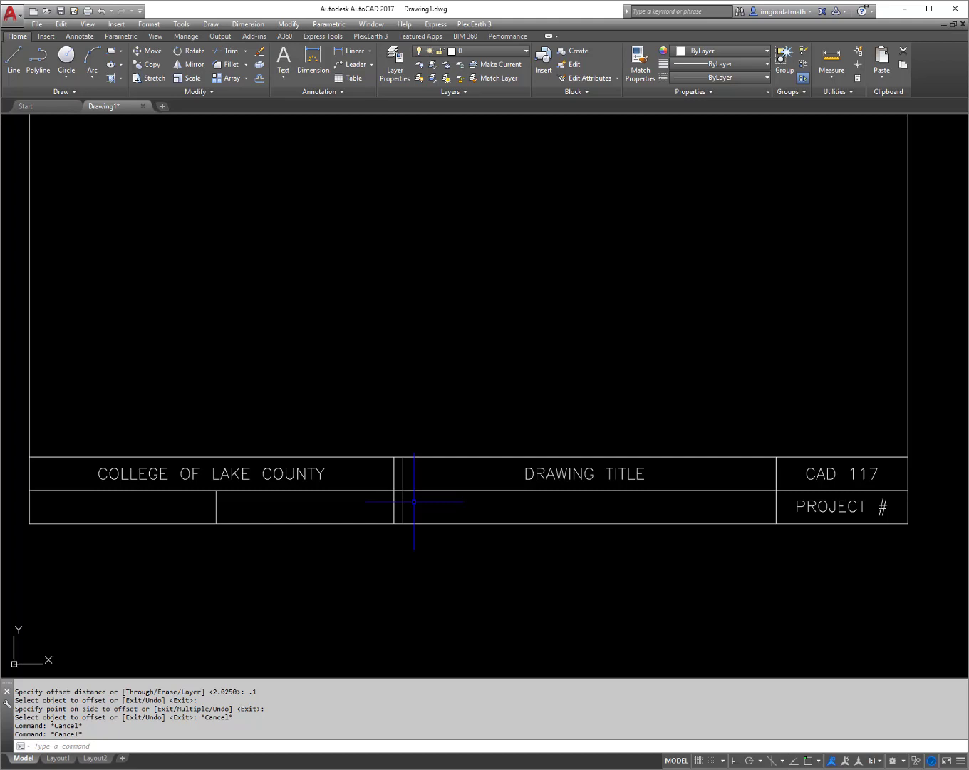
- Trim the new line's upper part back to the horizontal divider
type("TR")
key("Return")
left_click(417, 490)
key("Return")
left_click(404, 476)
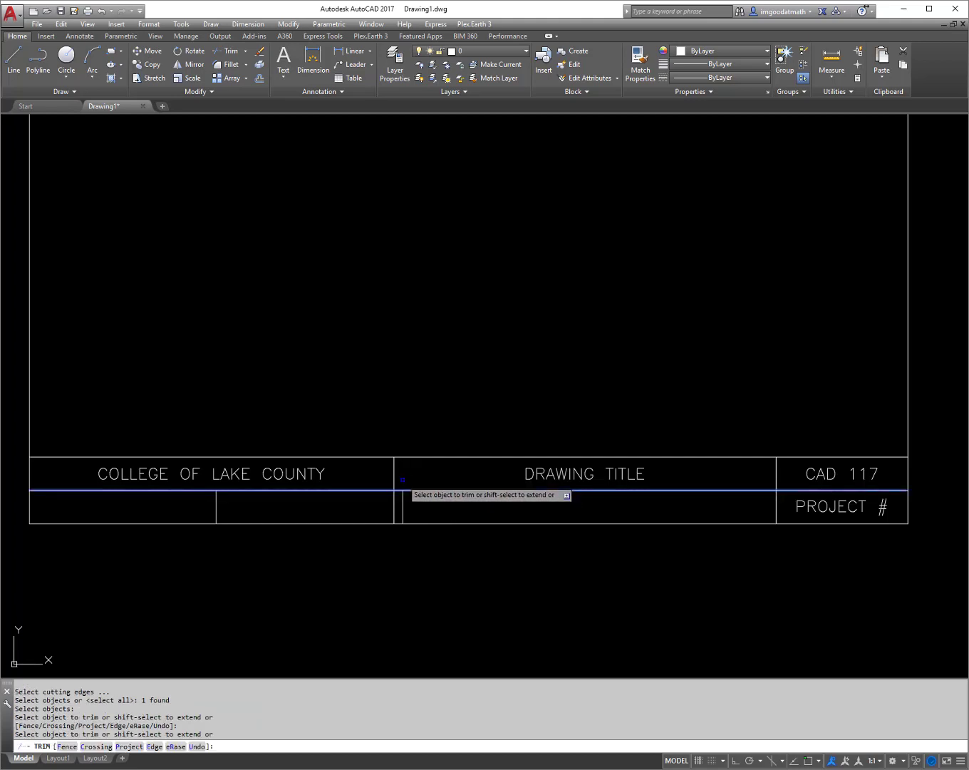
key("Escape")
key("Escape")
key("Escape")
key("Escape")
key("Escape")
key("Escape")
- Copy the DRAWING TITLE label down into the lower middle cell
type("c")
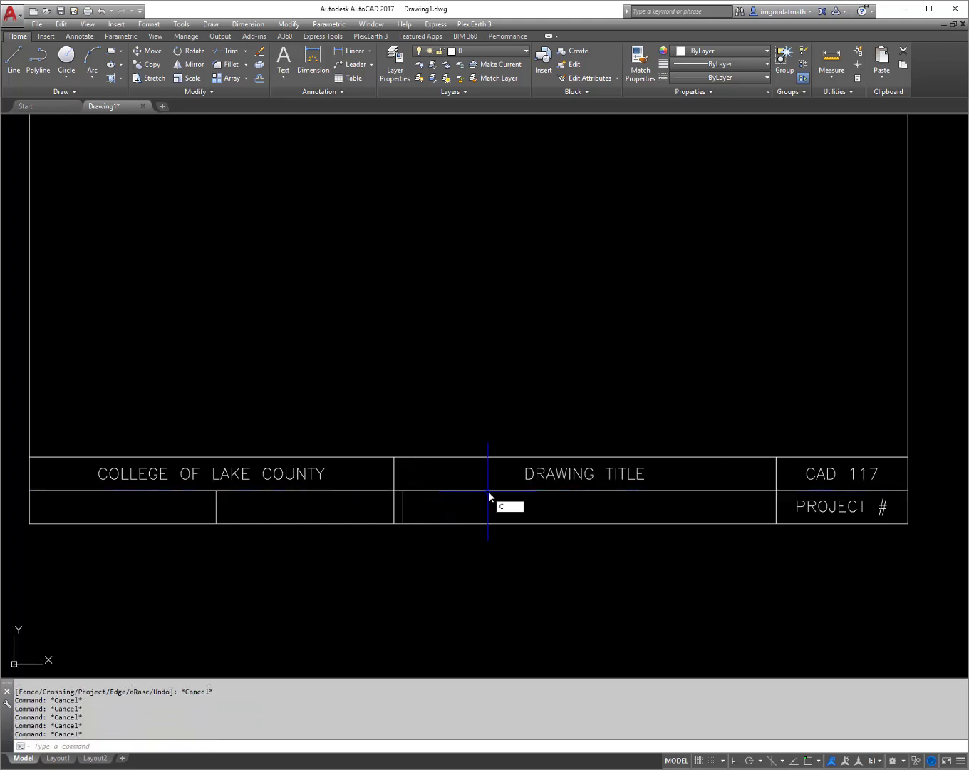
type("o")
key("Return")
left_click(566, 478)
key("Return")
left_click(553, 474)
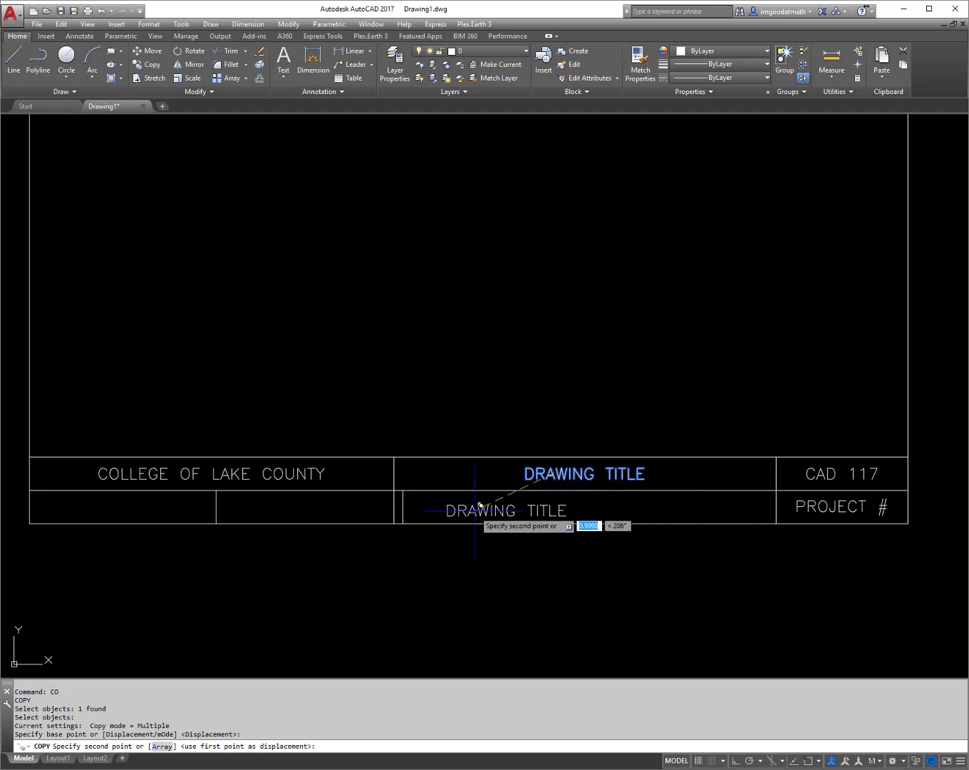
left_click(475, 511)
key("Escape")
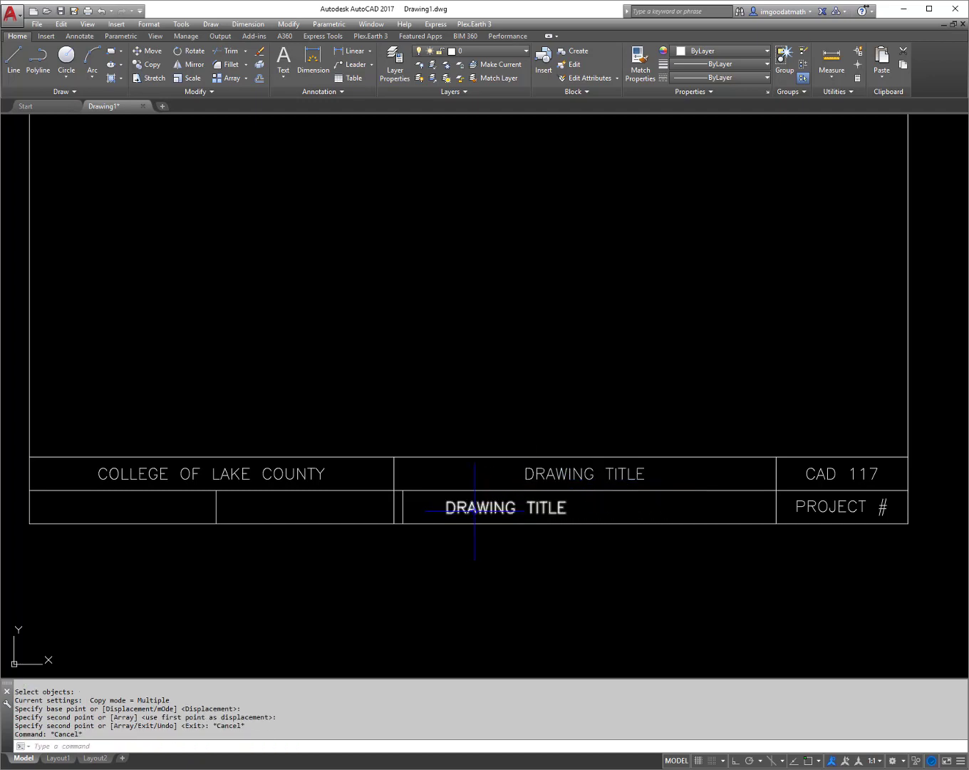
- Set the copied DRAWING TITLE text's justification to middle-left
double_click(476, 509)
left_click_drag(567, 509, 387, 514)
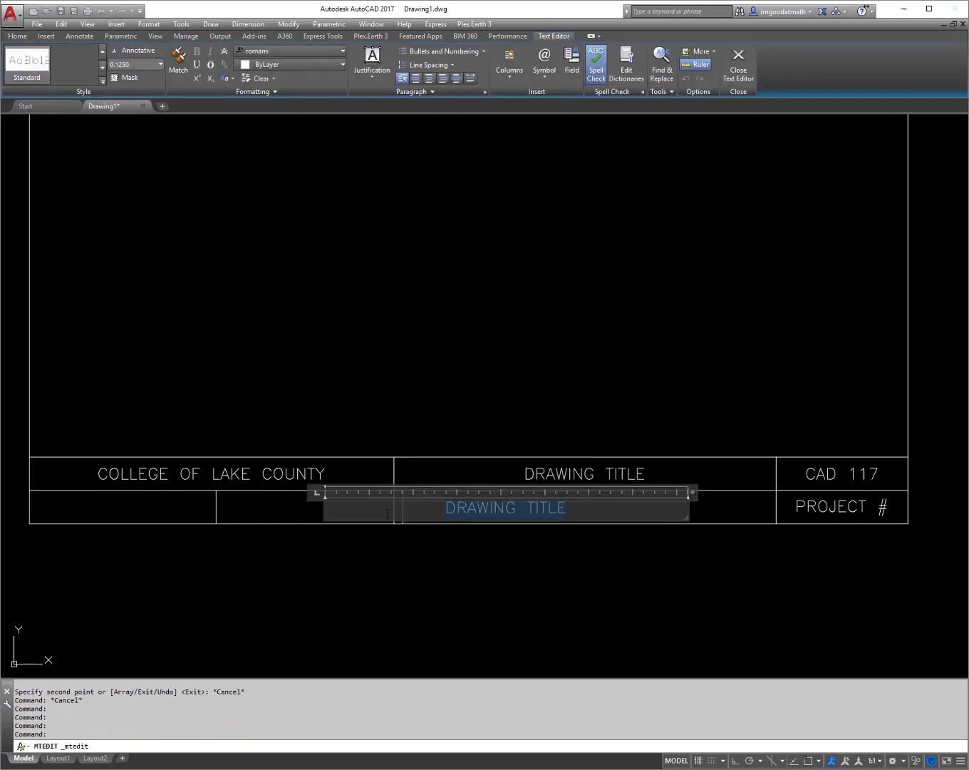
left_click(376, 75)
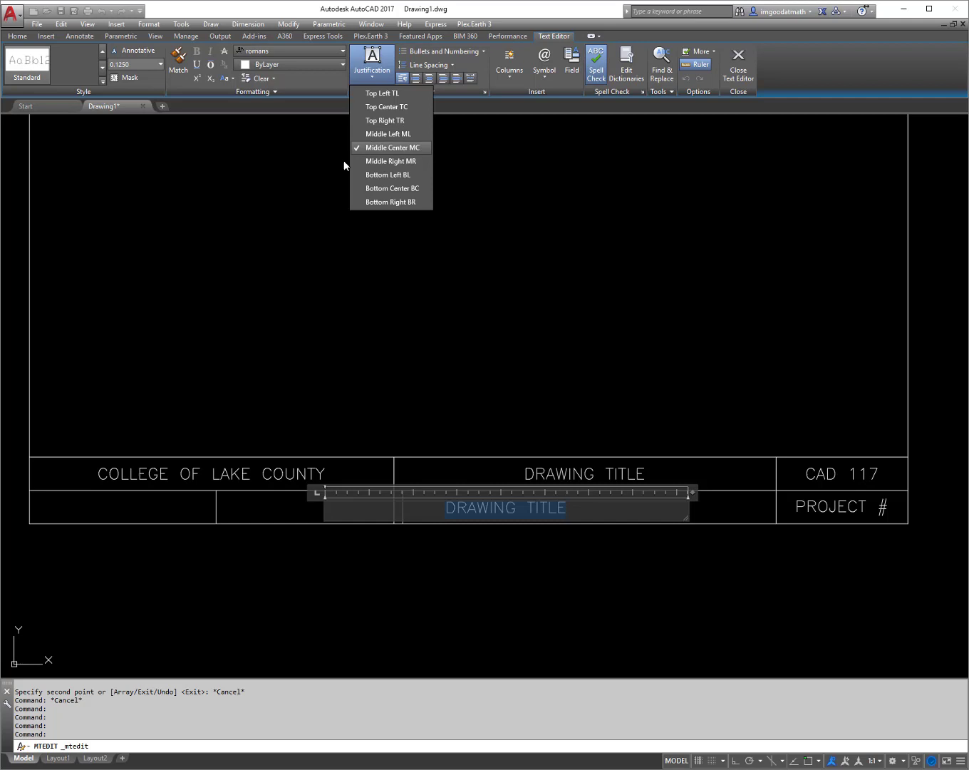
left_click(378, 134)
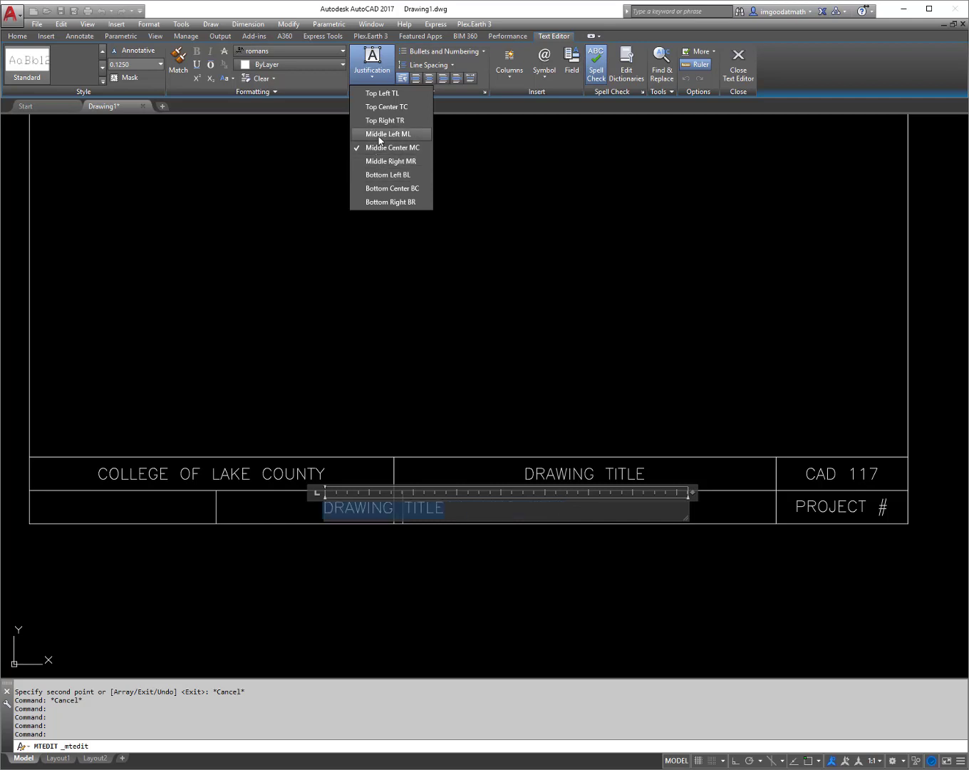
left_click(428, 546)
- Snap the lower DRAWING TITLE text's anchor to the new divider's midpoint
type("m")
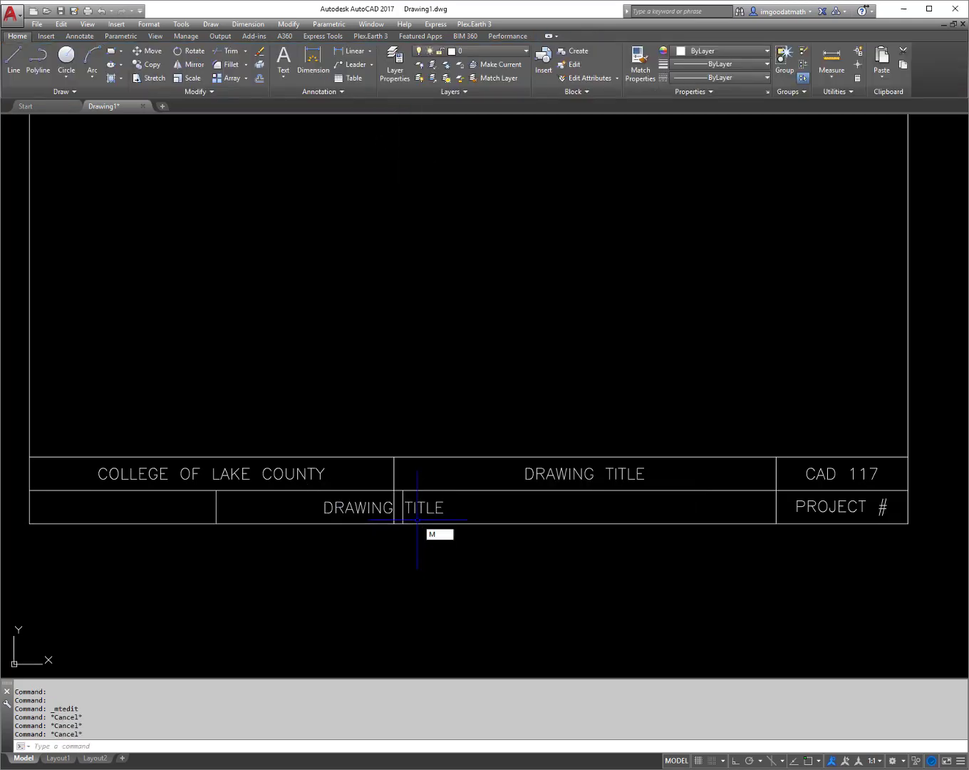
key("Return")
key("Escape")
left_click(327, 511)
scroll(327, 509, "up", 6)
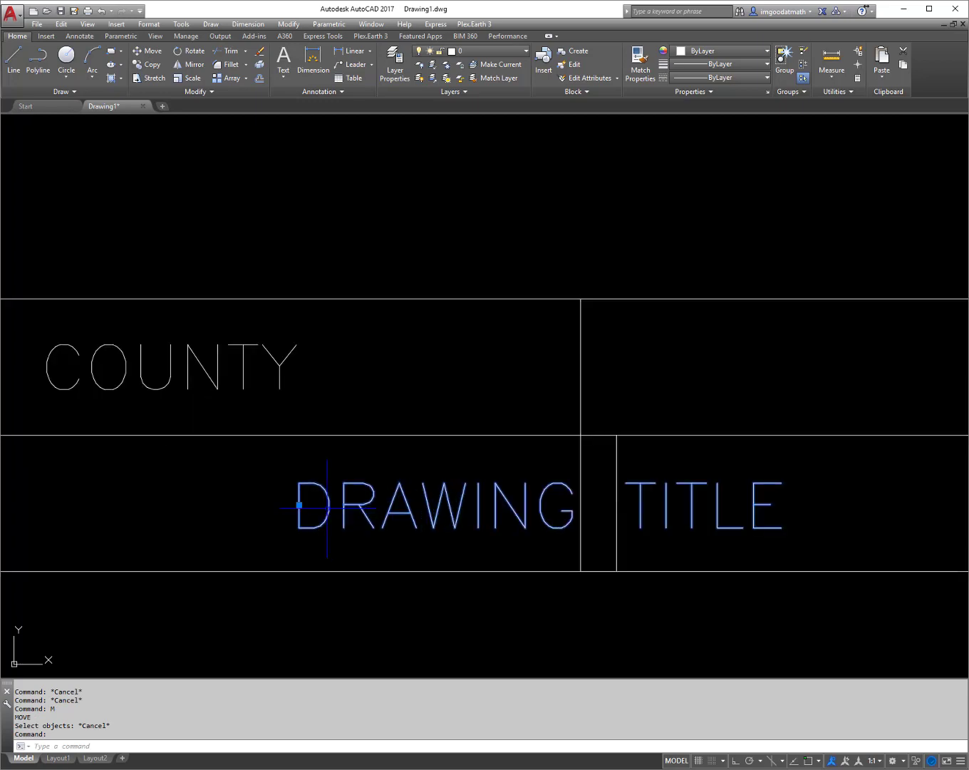
left_click(299, 504)
right_click(586, 524, "shift")
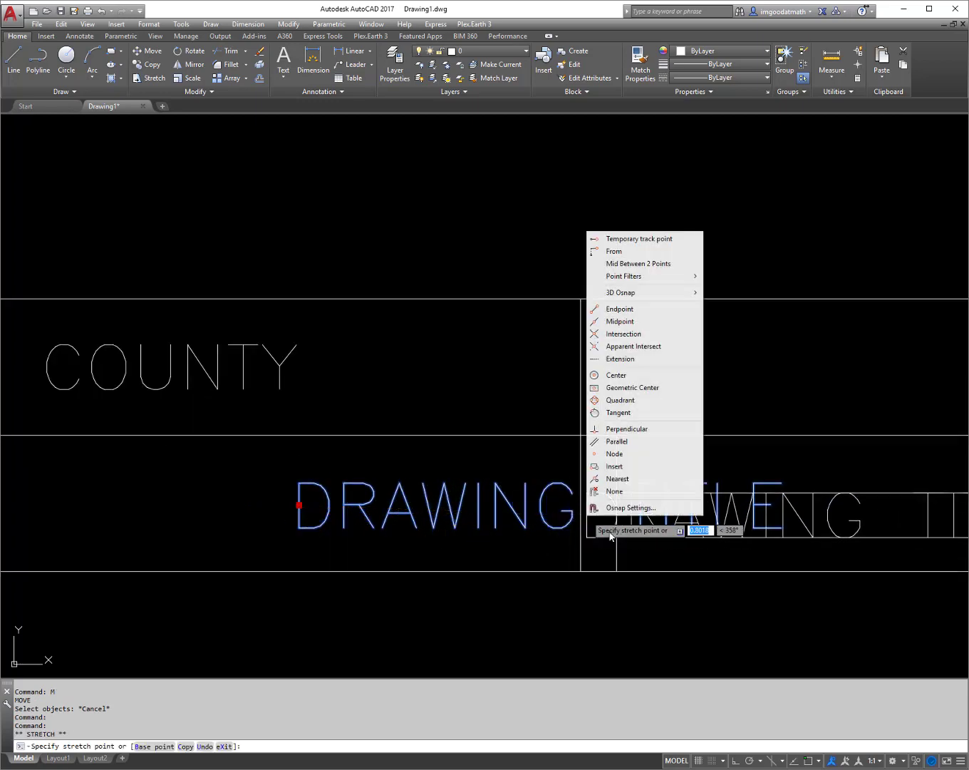
left_click(619, 320)
left_click(617, 516)
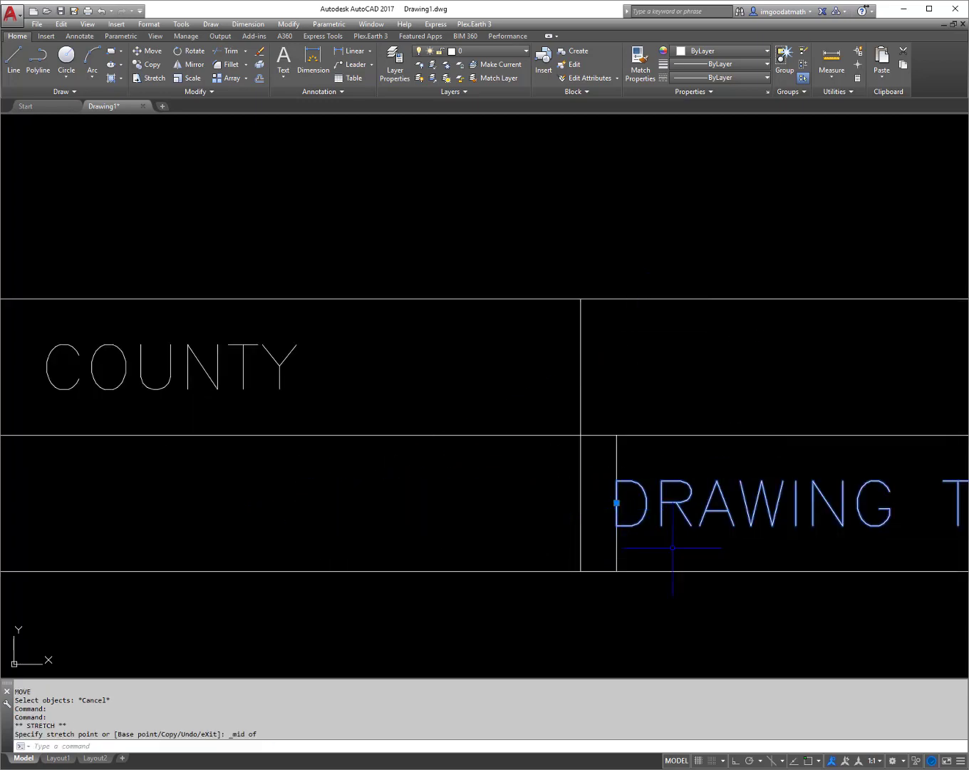
scroll(662, 538, "down", 2)
scroll(530, 563, "down", 2)
key("Escape")
key("Escape")
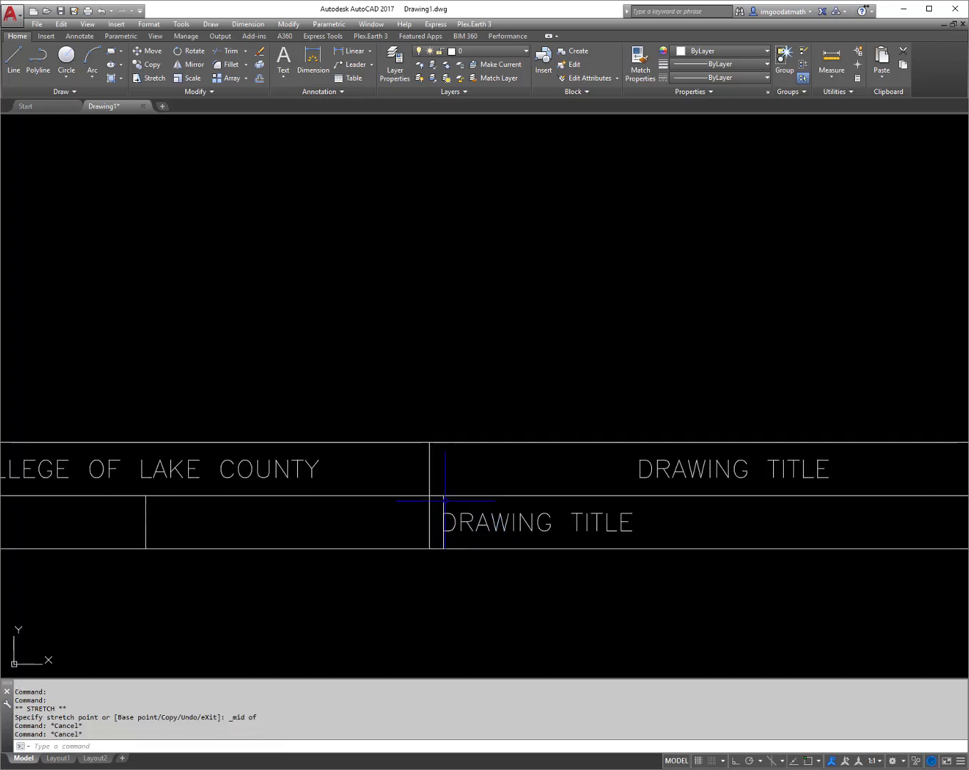
- Delete the stray vertical line in the lower row
left_click(444, 500)
key("Delete")
scroll(506, 566, "down", 2)
middle_click_drag(506, 566, 584, 532)
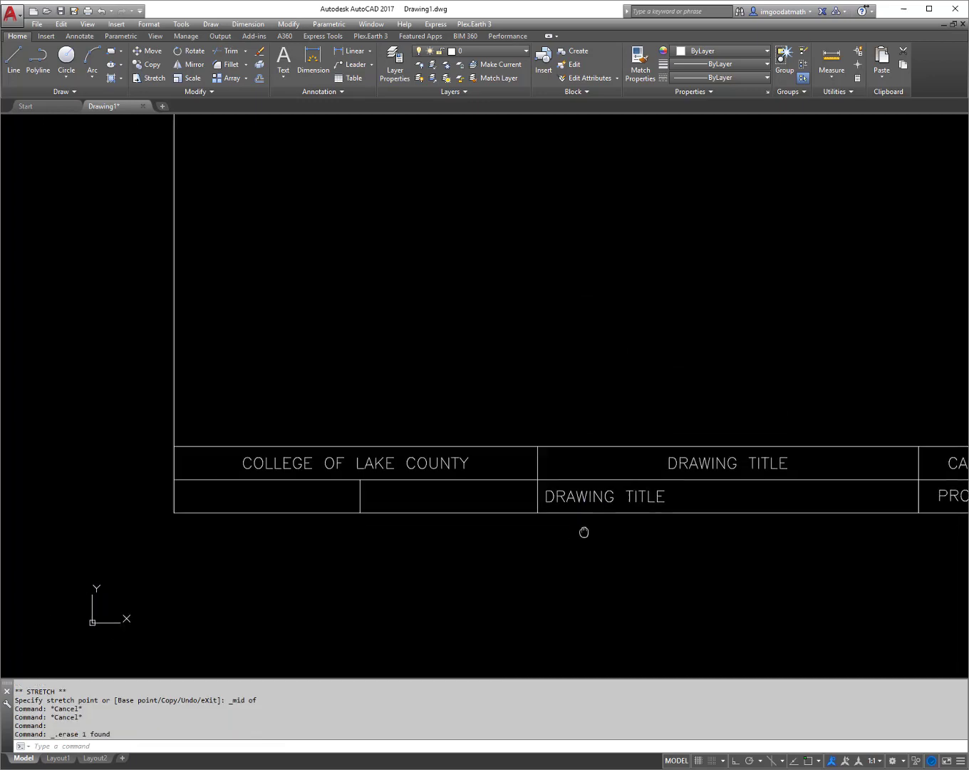
key("Escape")
key("Escape")
key("Escape")
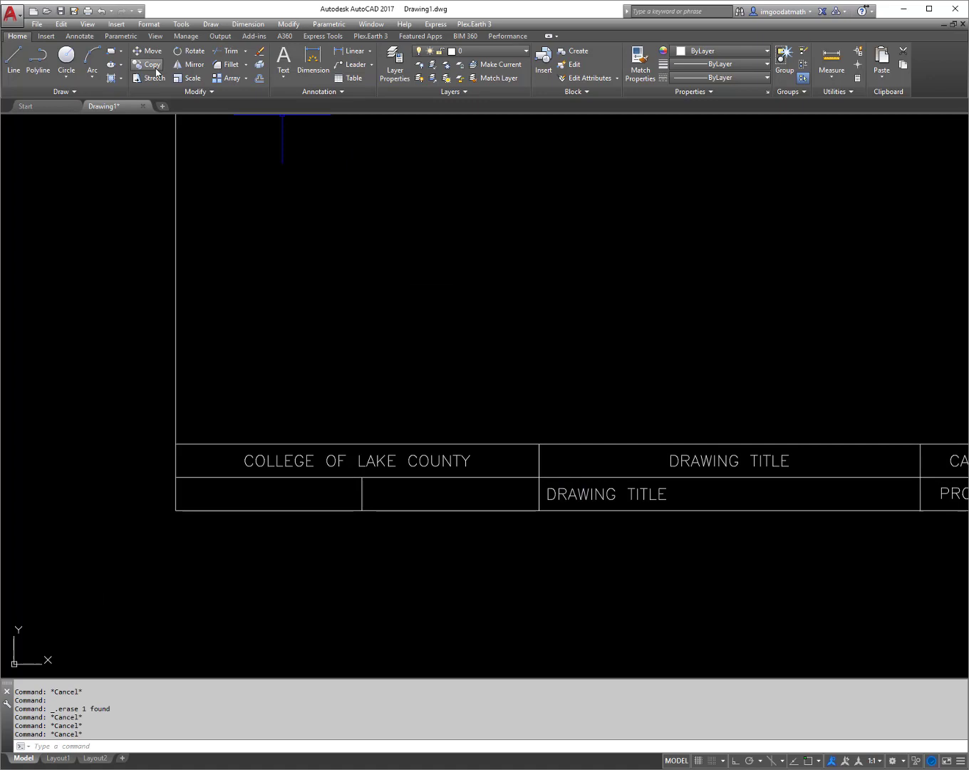
- Select the lower DRAWING TITLE label to copy, using its cell corner endpoint as base
left_click(152, 64)
left_click(558, 499)
left_click(557, 499)
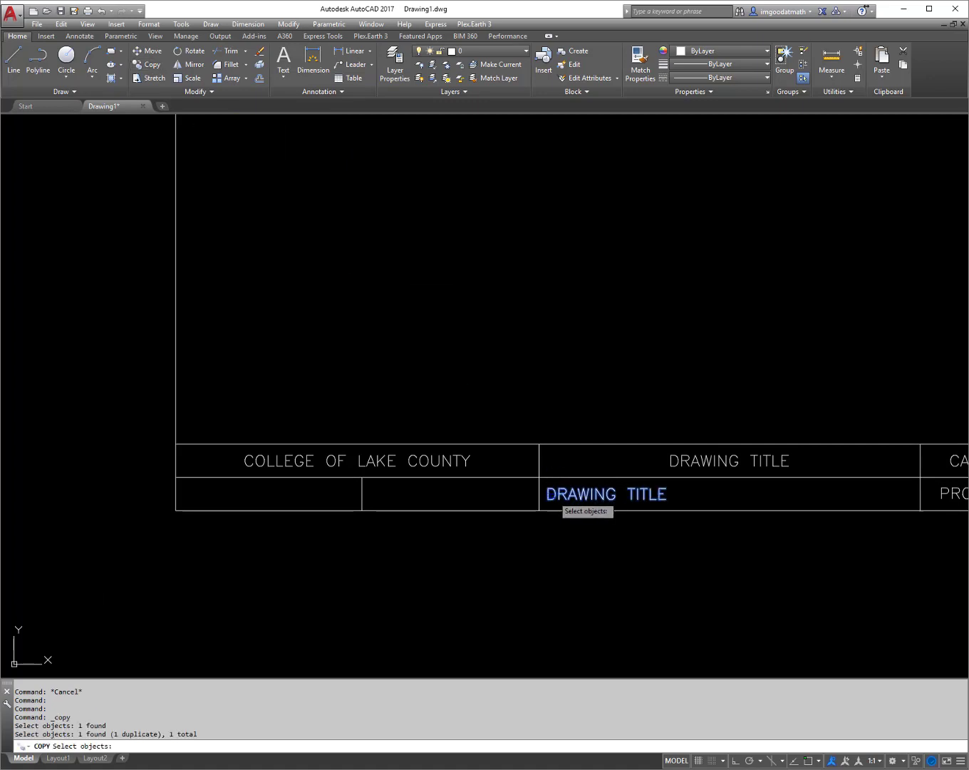
key("Return")
right_click(553, 450, "shift")
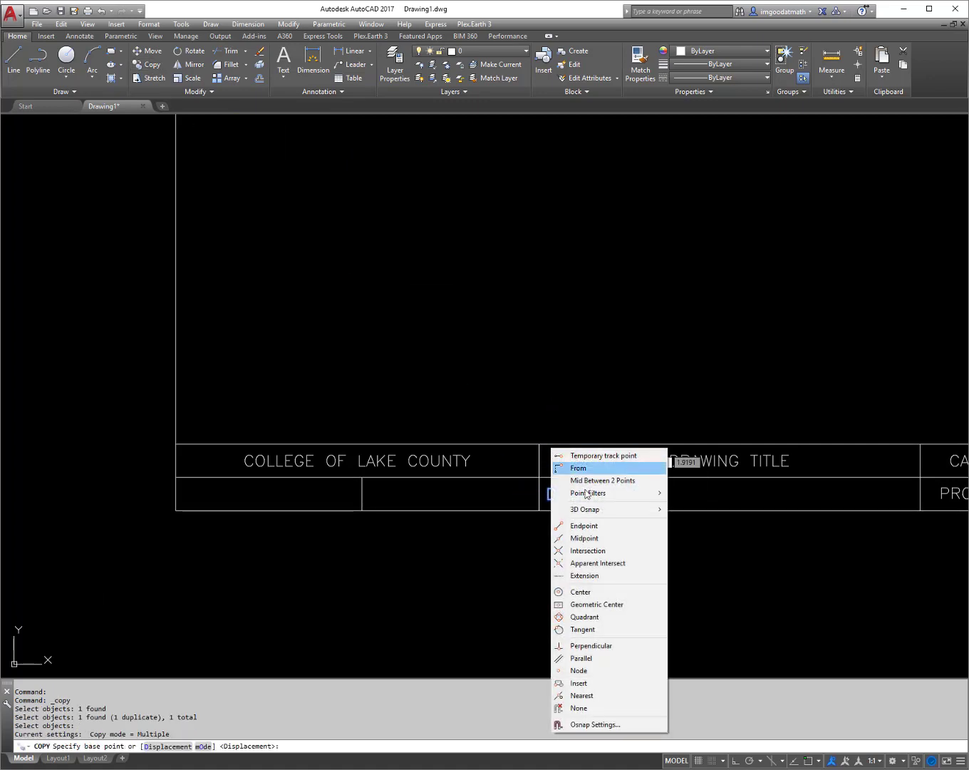
left_click(594, 528)
left_click(539, 510)
- Place copies at the endpoint corners of the two left bottom-row cells
right_click(363, 499, "shift")
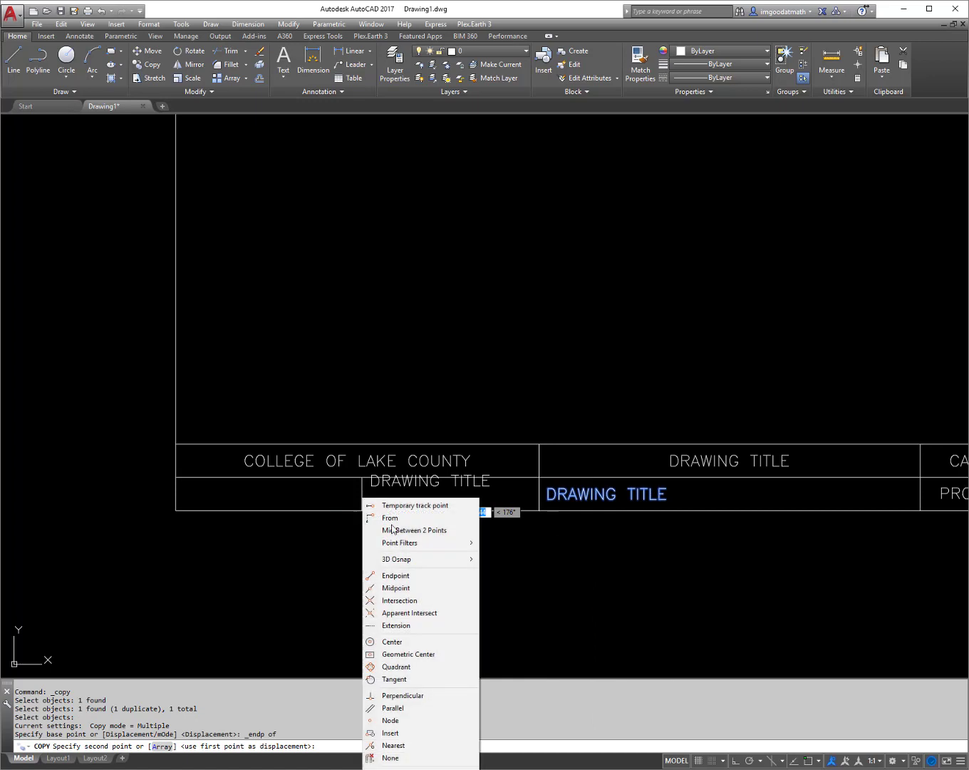
left_click(412, 575)
left_click(363, 511)
right_click(224, 504, "shift")
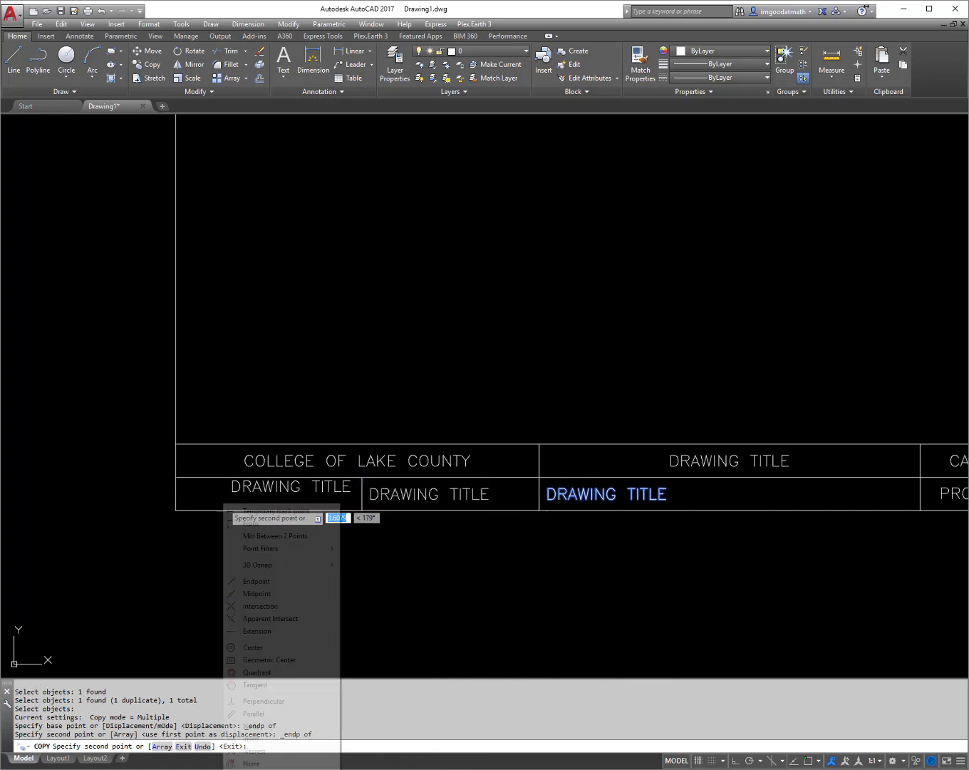
left_click(256, 581)
left_click(177, 511)
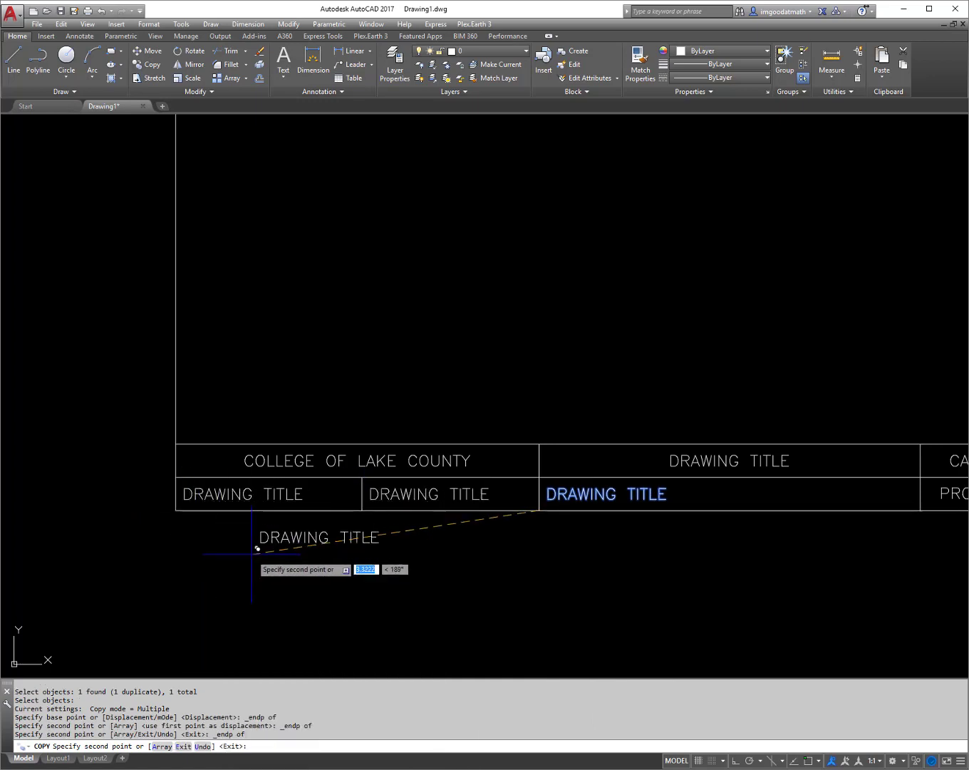
key("Escape")
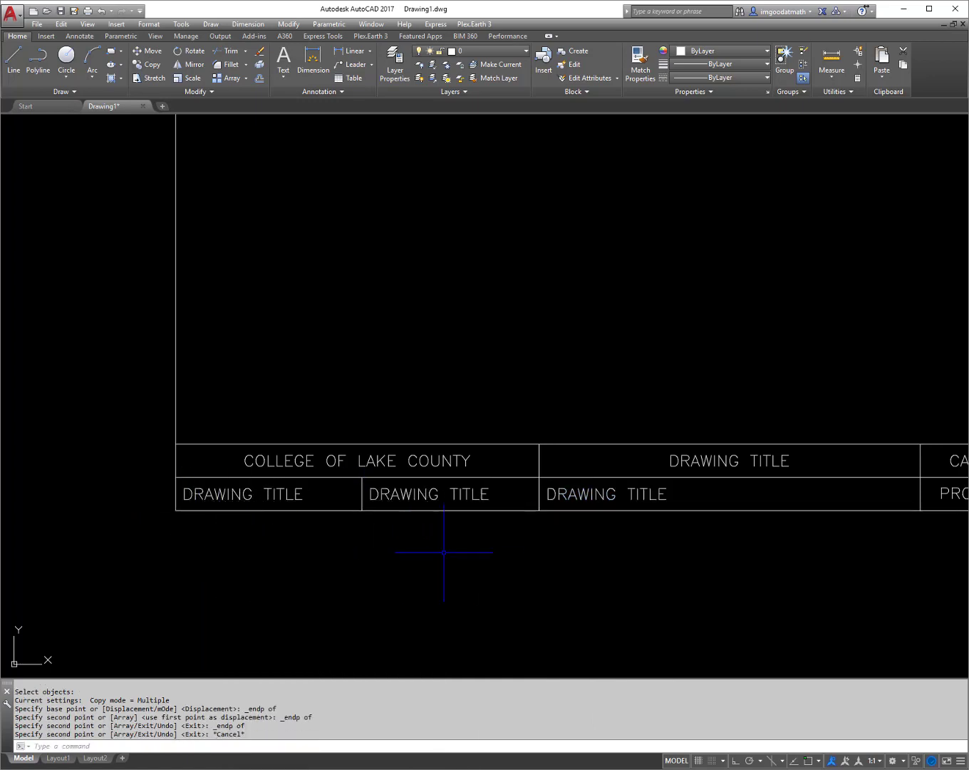
- Retype the bottom-row labels, right to left, as DRAWN BY:, DATE: and SCALE:
double_click(583, 498)
key("ctrl+a")
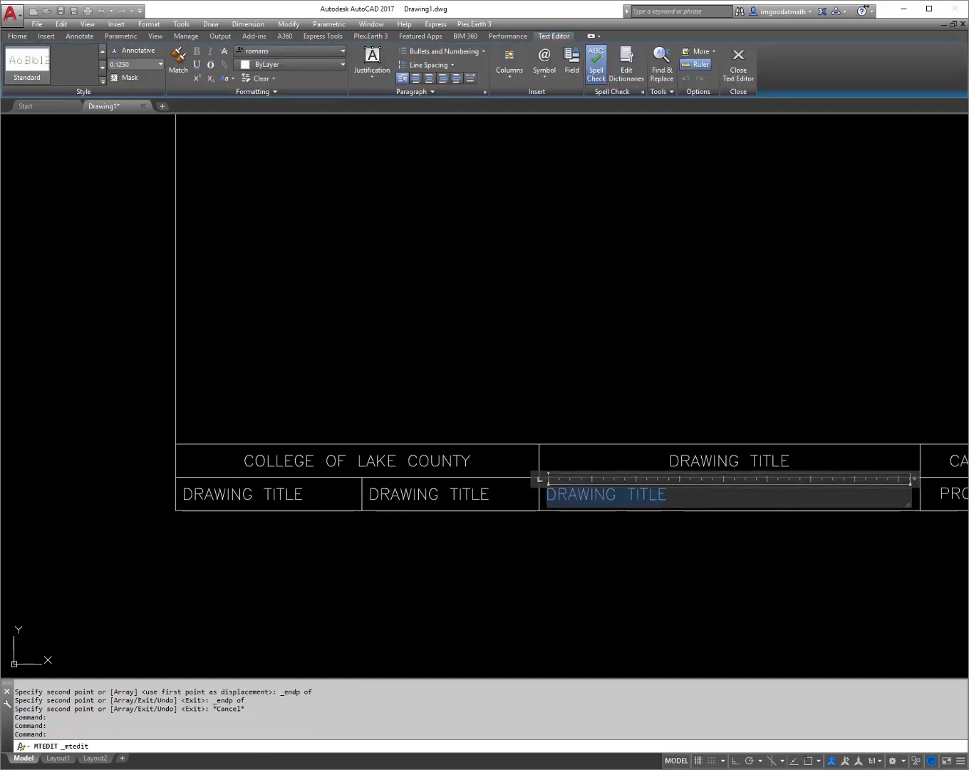
type("DRAWN BY:")
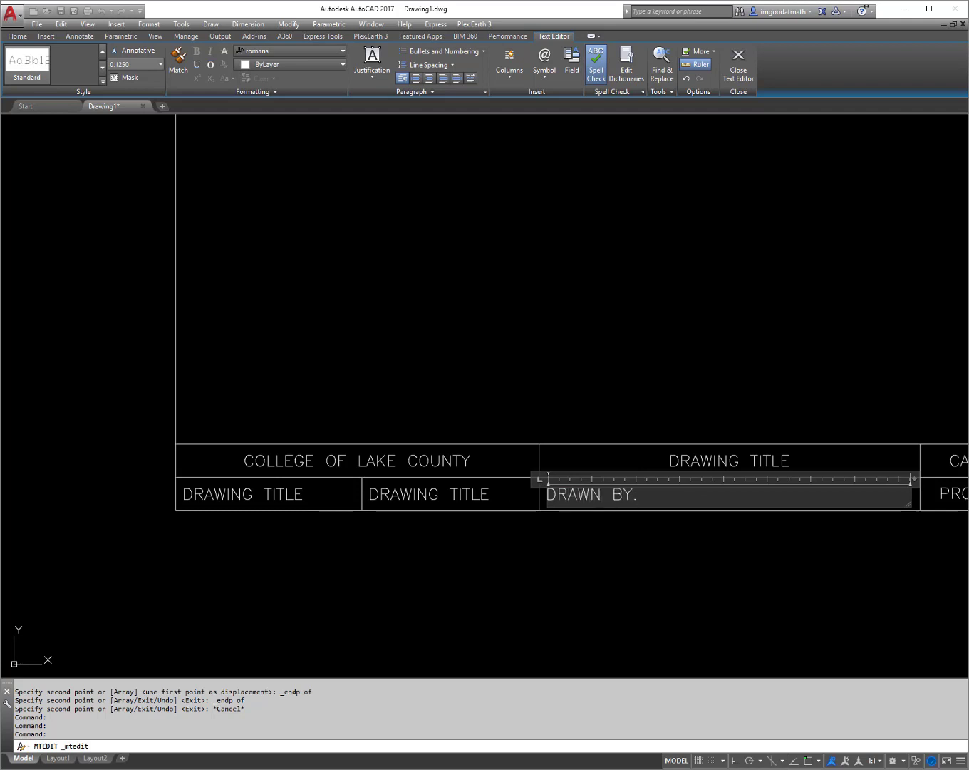
left_click(566, 540)
double_click(428, 494)
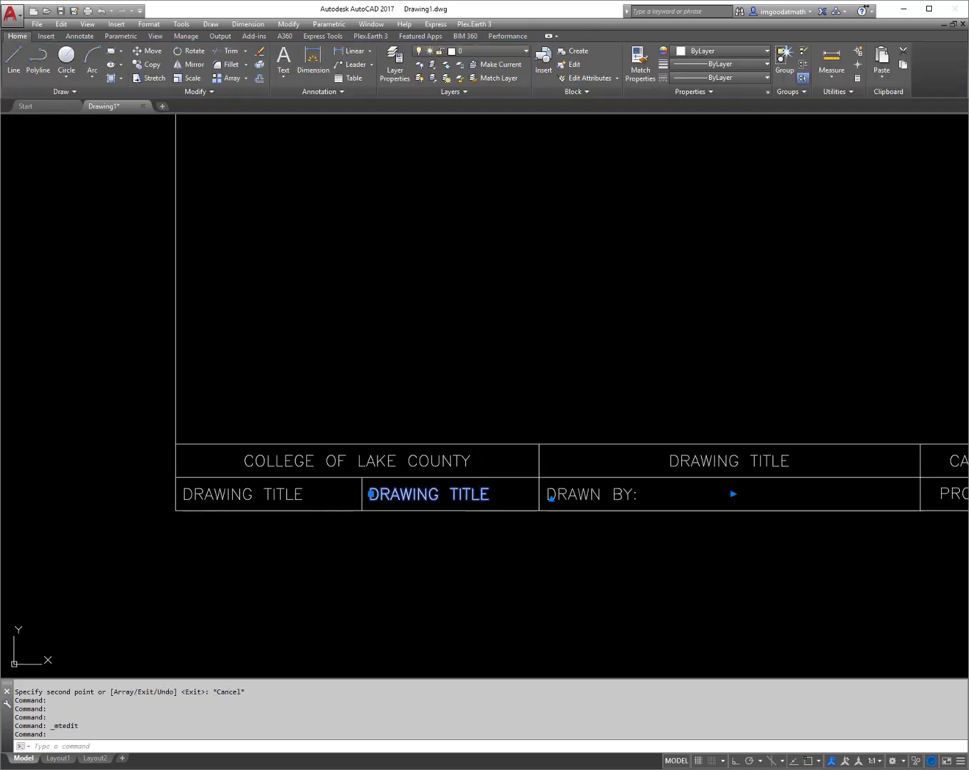
key("ctrl+a")
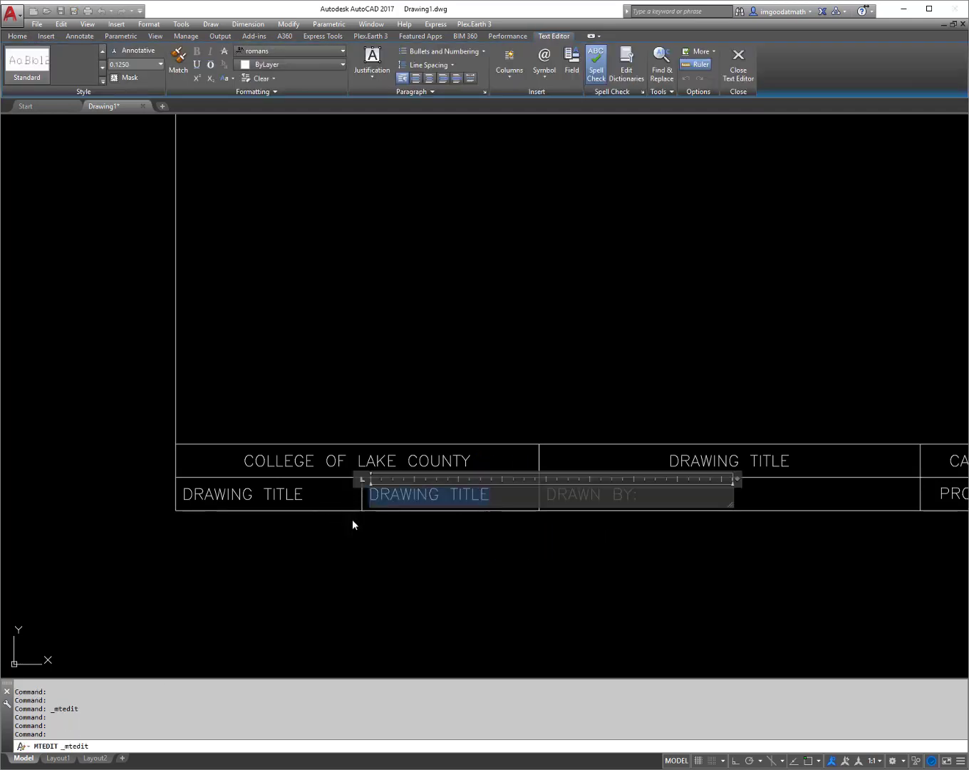
type("DATE:")
left_click(423, 543)
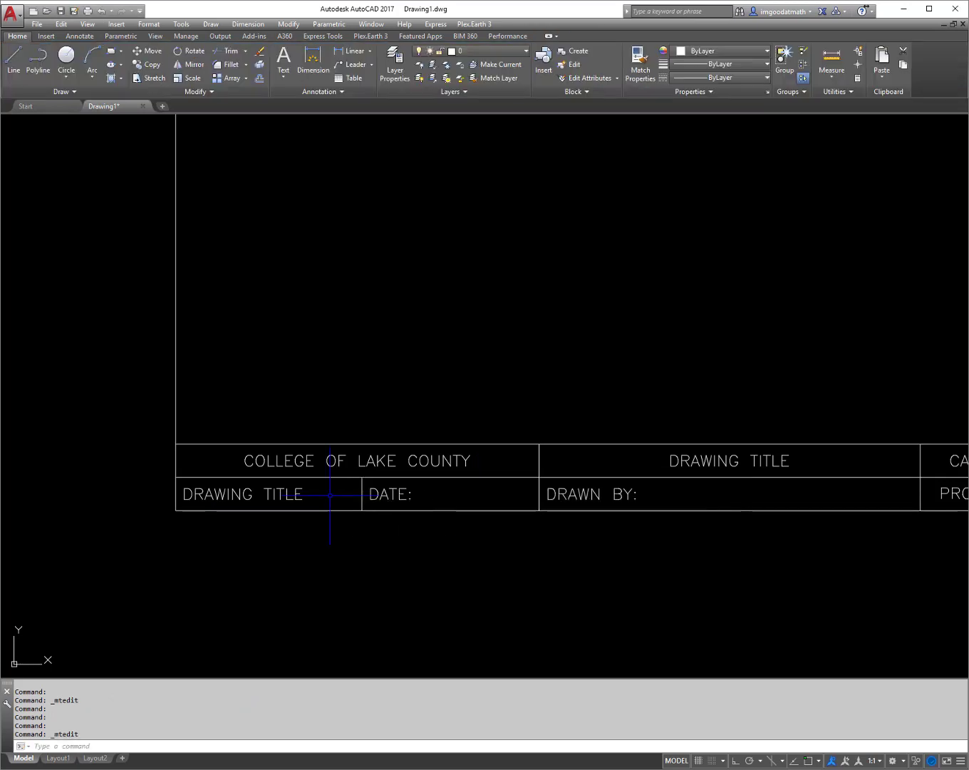
double_click(299, 493)
key("ctrl+a")
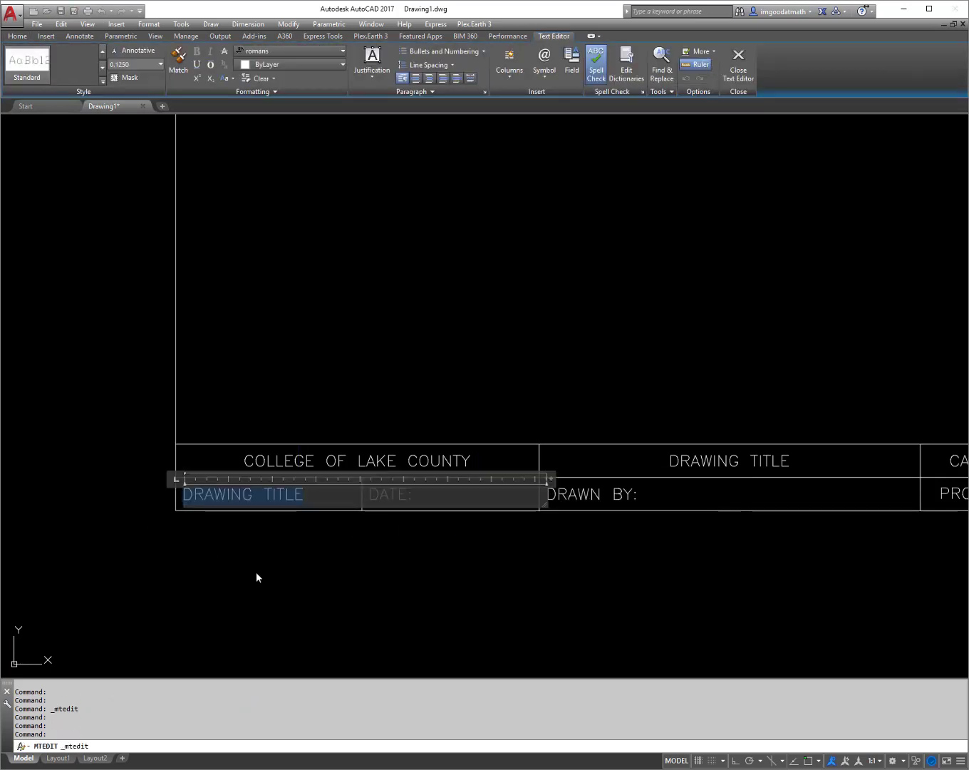
type("SCALE")
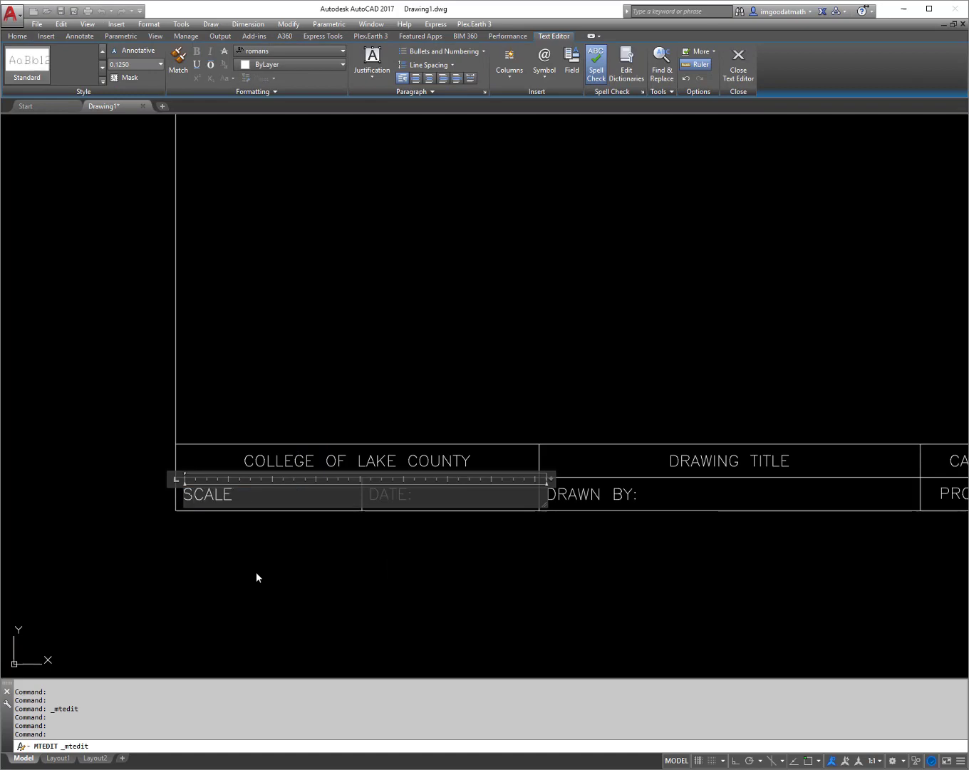
type(":")
left_click(255, 576)
scroll(471, 501, "down", 4)
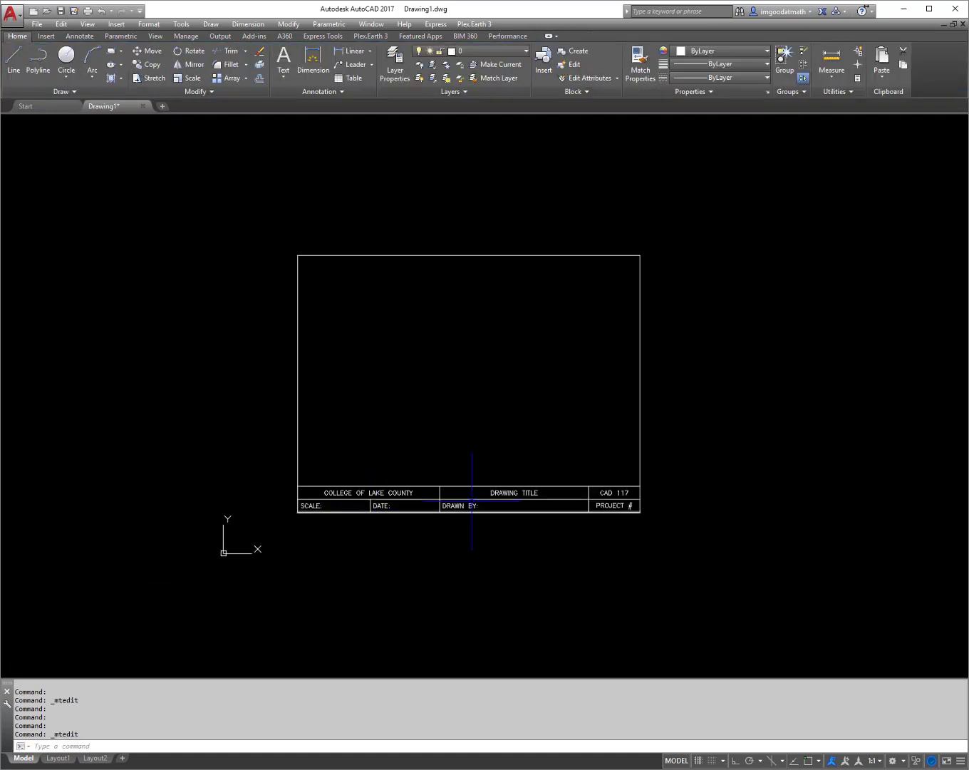
- Save As CAD117-TITLEBLOCK.dwg in the Desktop folder
left_click(37, 23)
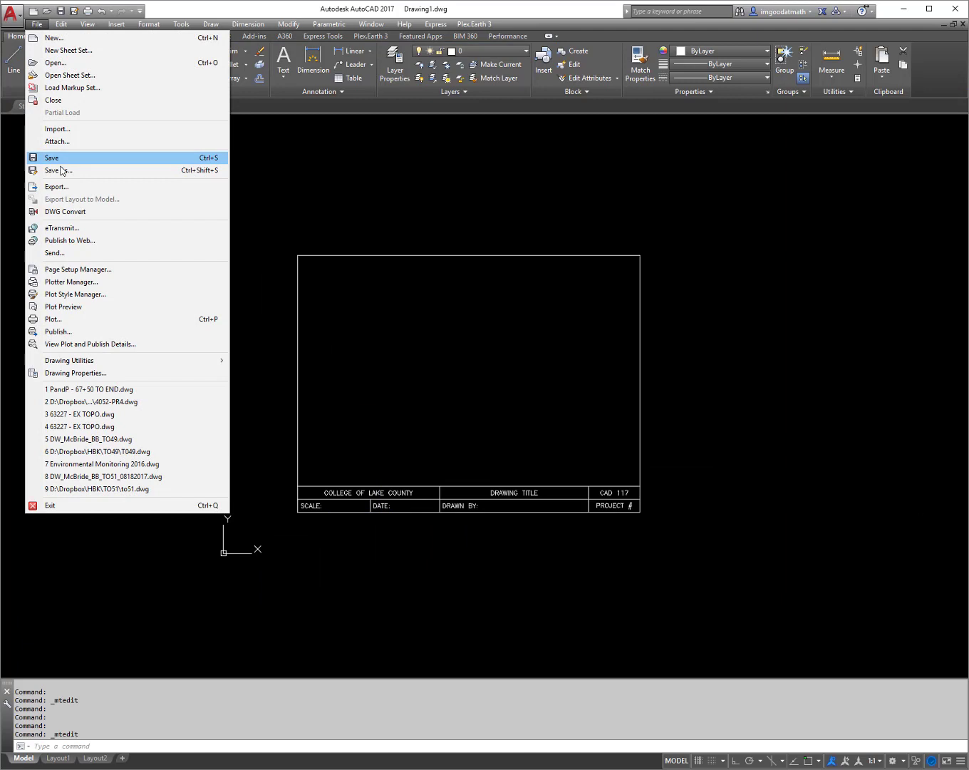
left_click(61, 167)
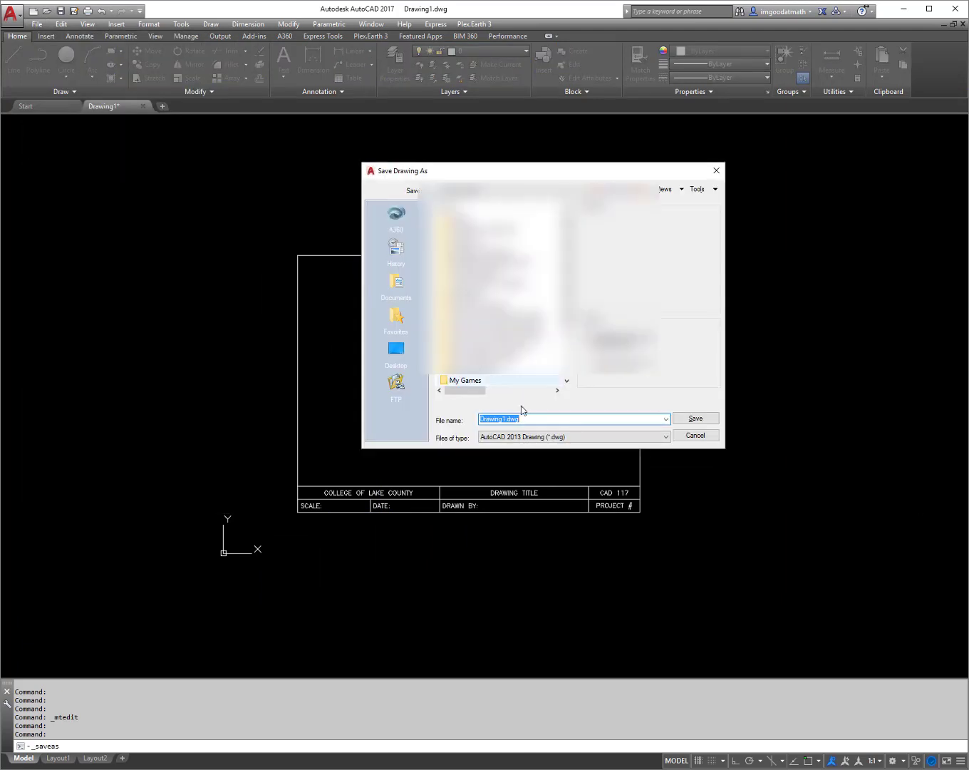
left_click(396, 349)
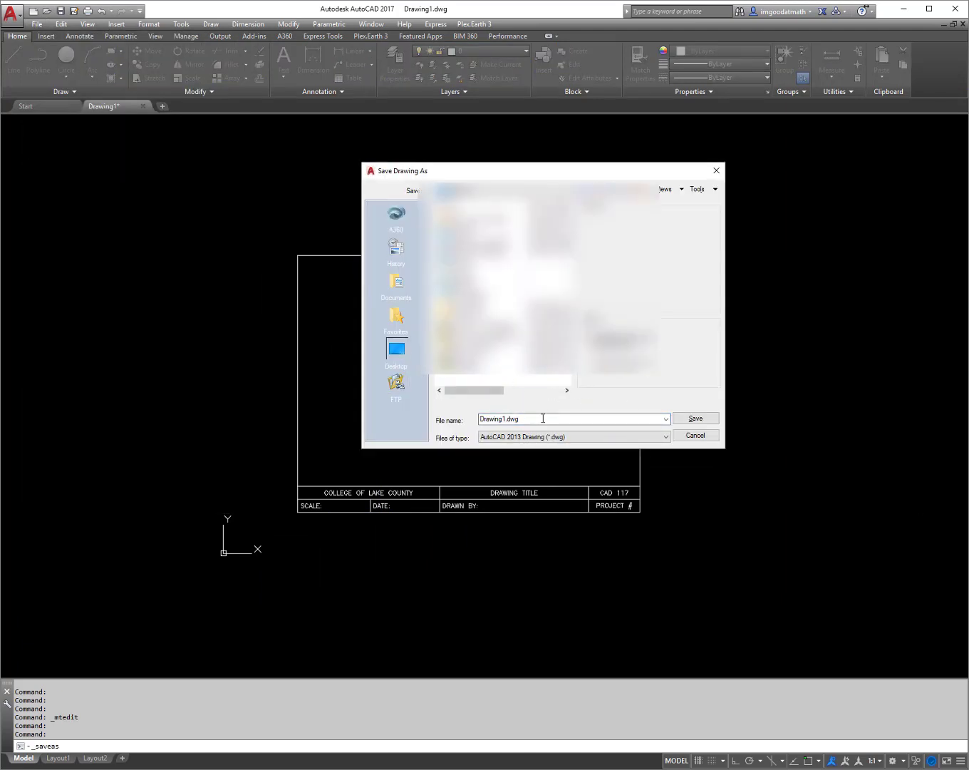
double_click(501, 420)
double_click(505, 420)
type("CAD117-TITLEBLOCK")
left_click(708, 420)
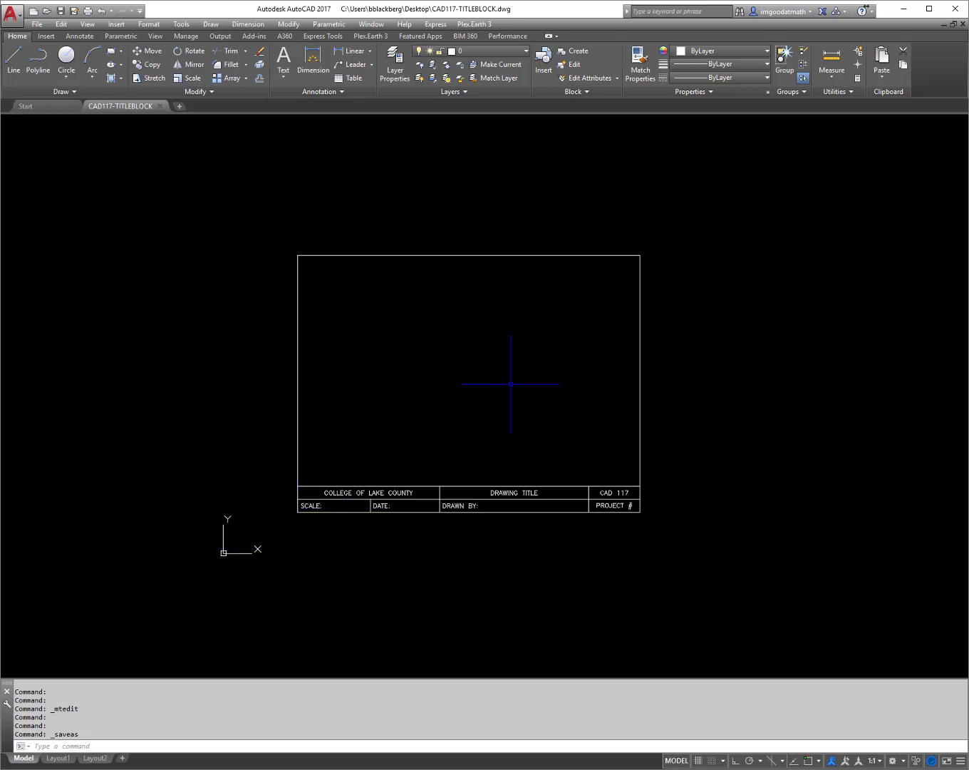
middle_click_drag(519, 339, 506, 344)
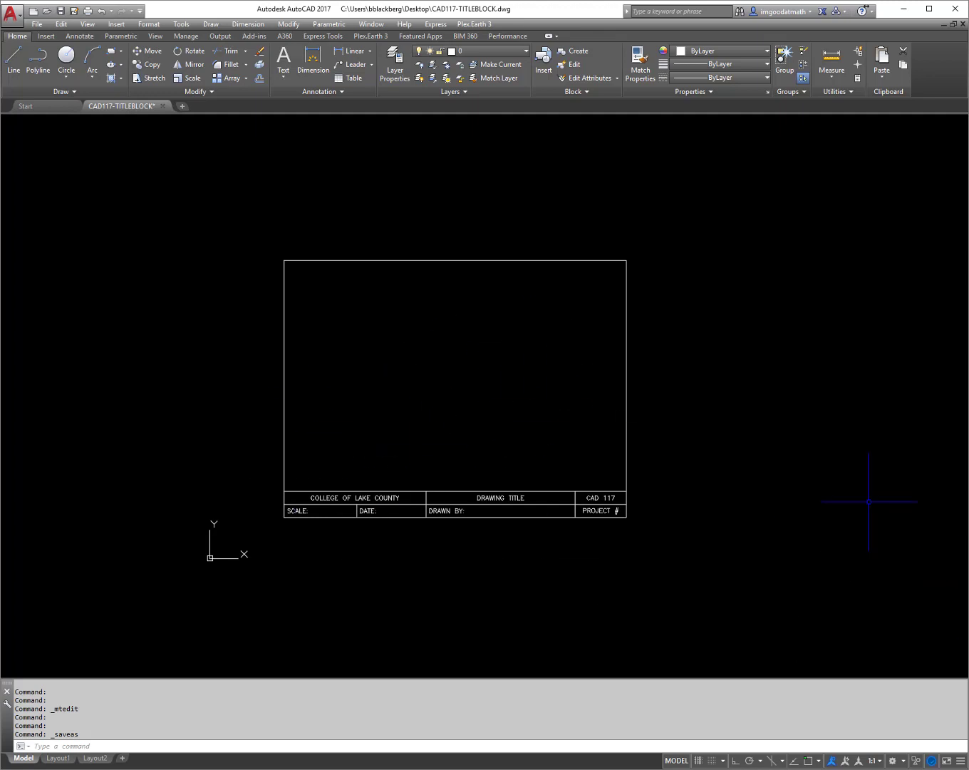
middle_click_drag(452, 428, 474, 433)
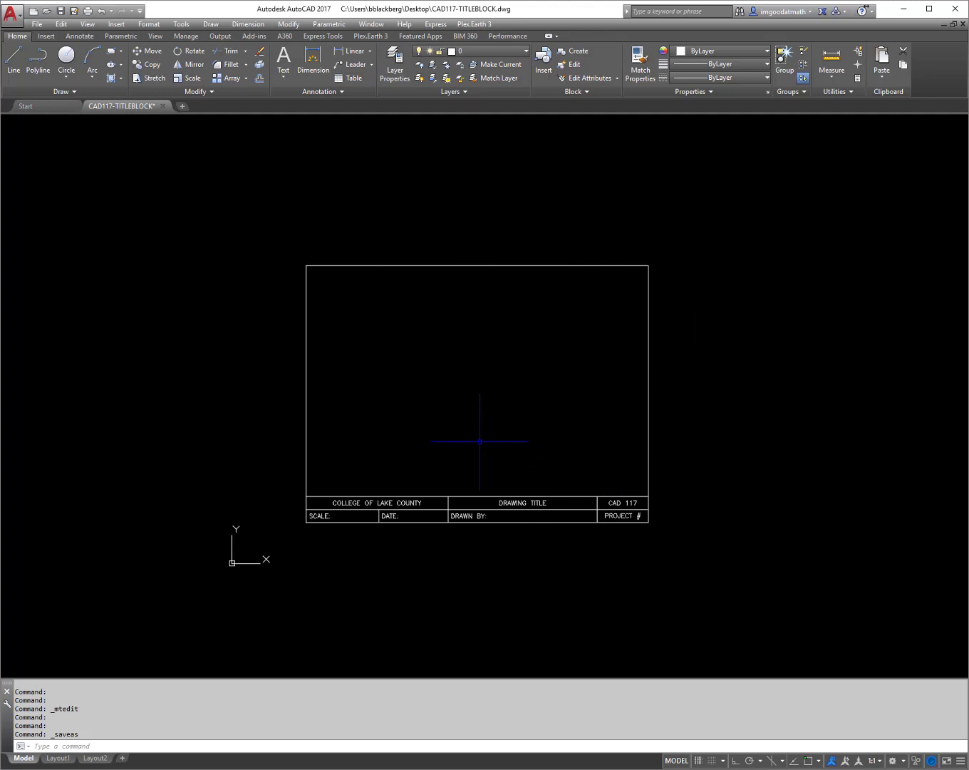
middle_click_drag(474, 446, 484, 447)
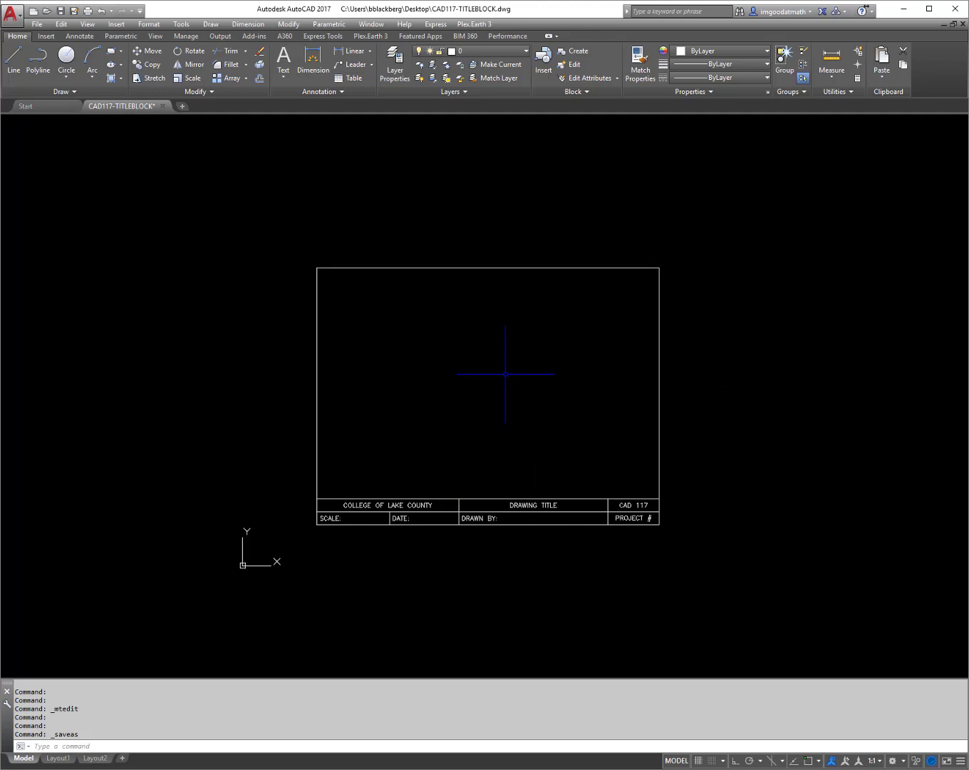